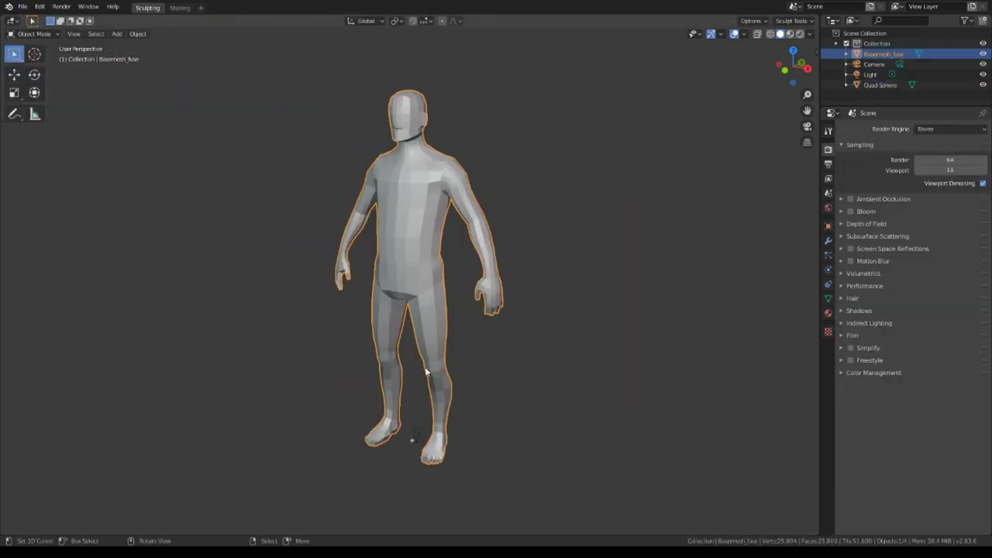
- Orbit around the Basemesh_fuse figure and switch it from Object Mode into Sculpt Mode
{"action": "middle_click_drag", "start_coordinate": [408, 440], "coordinate": [366, 339]}
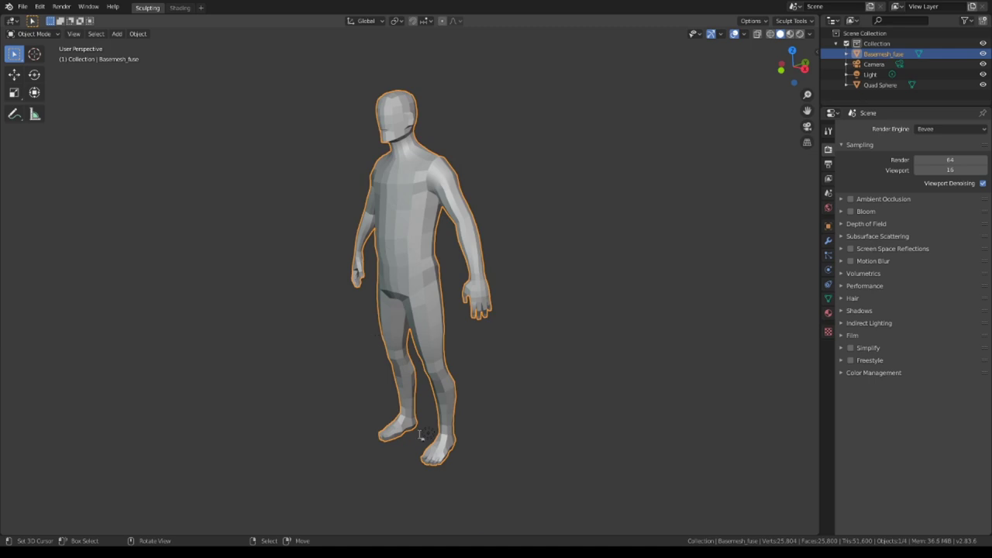
{"action": "mouse_move", "coordinate": [419, 439]}
{"action": "middle_mouse_down"}
{"action": "mouse_move", "coordinate": [453, 306]}
{"action": "mouse_move", "coordinate": [594, 326]}
{"action": "mouse_move", "coordinate": [292, 443]}
{"action": "middle_mouse_up"}
{"action": "key", "text": "Tab"}
{"action": "key", "text": "ctrl+e"}
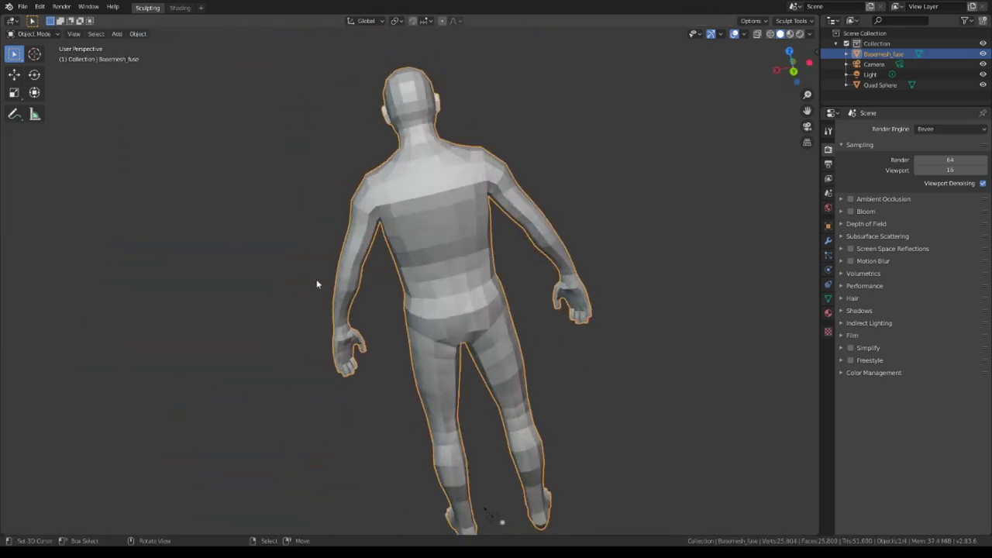
{"action": "mouse_move", "coordinate": [606, 298]}
{"action": "middle_mouse_down"}
{"action": "mouse_move", "coordinate": [633, 445]}
{"action": "mouse_move", "coordinate": [268, 354]}
{"action": "middle_mouse_up"}
- Enter sculpting, mask the whole body except both arms, and move the arms
{"action": "key", "text": "ctrl+Tab"}
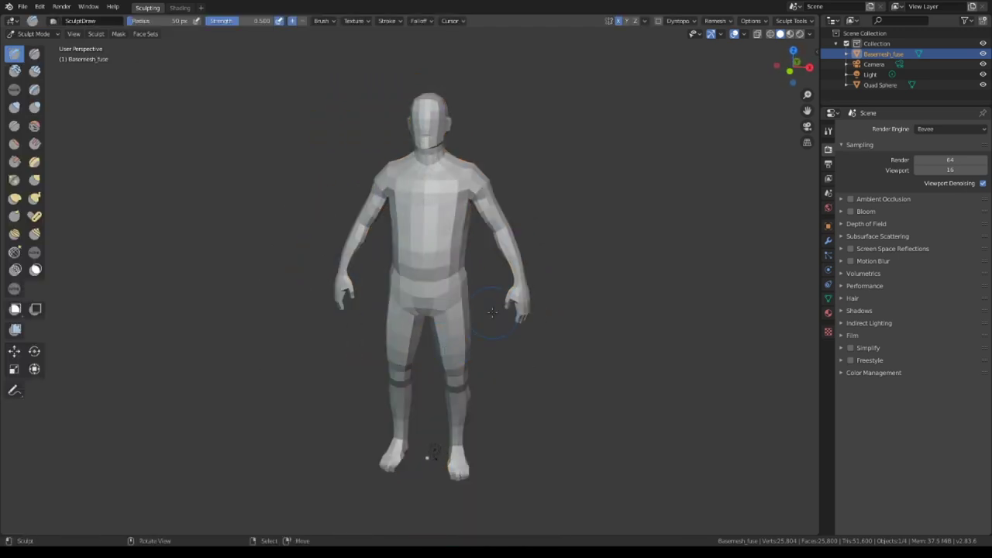
{"action": "key", "text": "KP_1"}
{"action": "left_click_drag", "start_coordinate": [500, 225], "coordinate": [496, 232], "text": "ctrl+shift"}
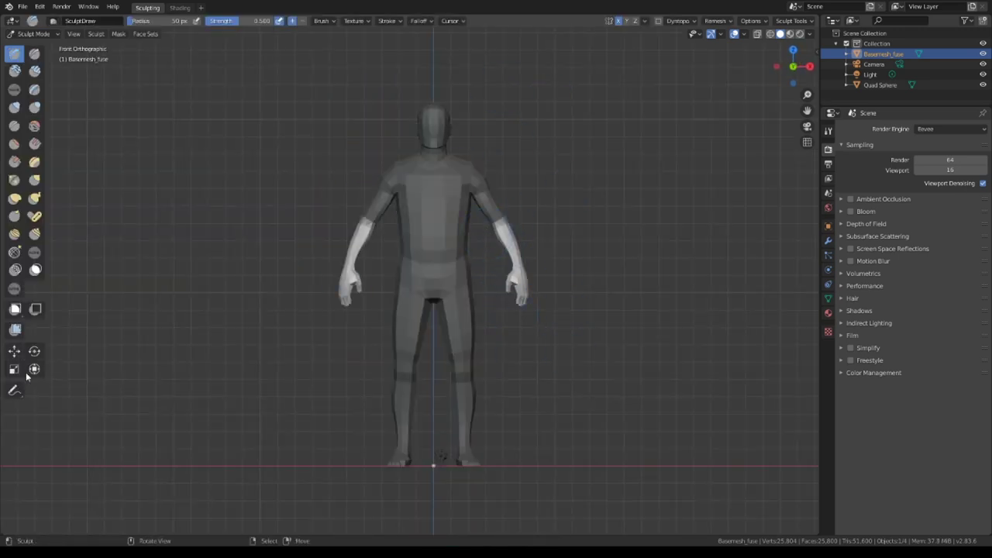
{"action": "key", "text": "g"}
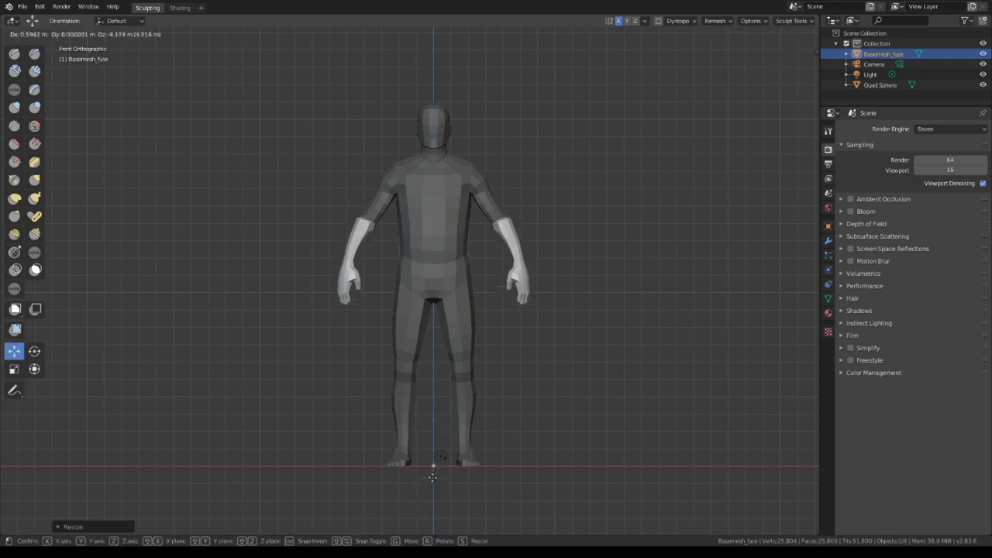
{"action": "key", "text": "Return"}
- Reposition the arms from the side view and scale them up slightly
{"action": "key", "text": "KP_3"}
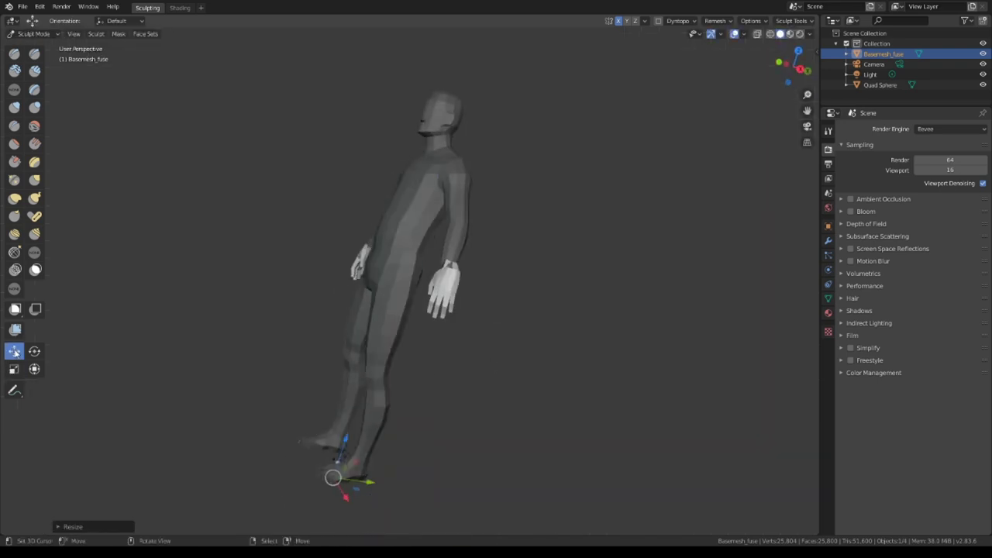
{"action": "left_click", "coordinate": [80, 36]}
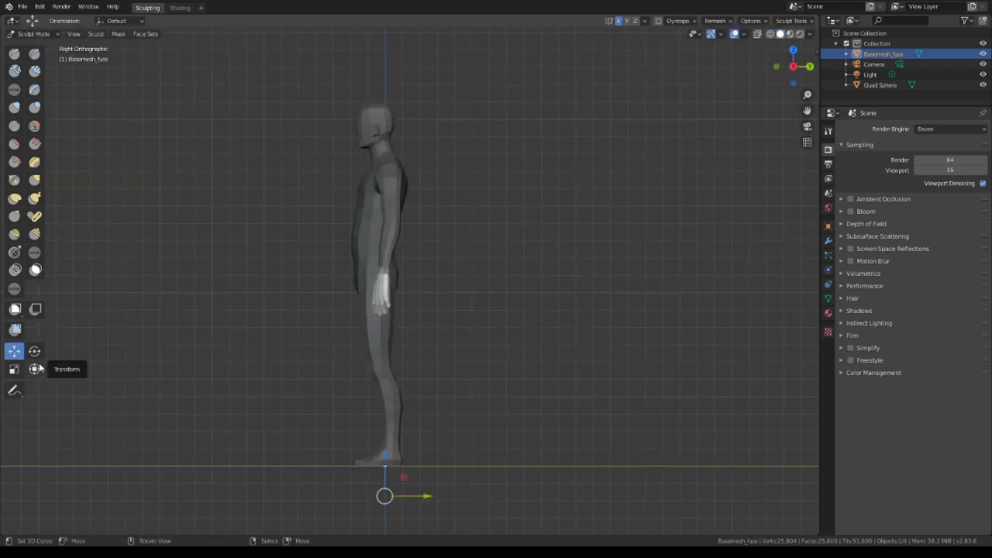
{"action": "left_click_drag", "start_coordinate": [388, 501], "coordinate": [388, 500]}
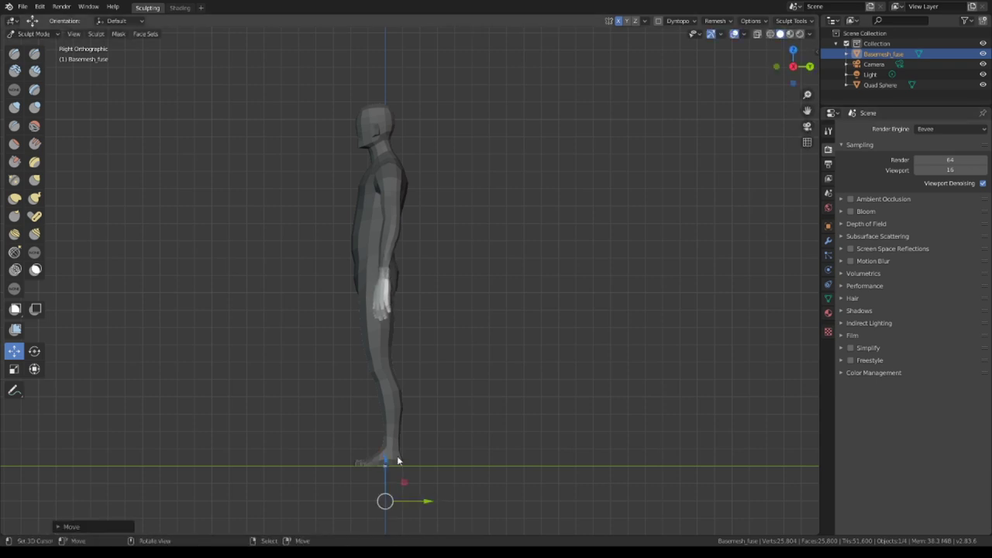
{"action": "key", "text": "KP_1"}
{"action": "key", "text": "s"}
{"action": "mouse_move", "coordinate": [482, 514]}
{"action": "left_mouse_down"}
{"action": "mouse_move", "coordinate": [479, 484]}
{"action": "mouse_move", "coordinate": [567, 388]}
{"action": "left_mouse_up"}
{"action": "scroll", "coordinate": [415, 271], "scroll_direction": "down", "scroll_amount": 1}
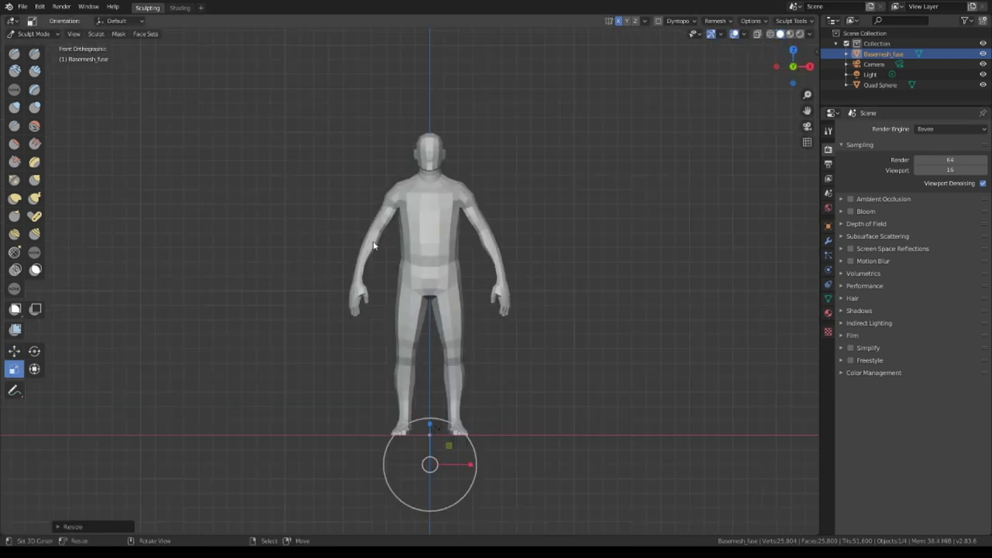
- Refine the arm placement with the combined move/rotate/scale tool from top, side and front views
{"action": "key", "text": "KP_3"}
{"action": "key", "text": "KP_7"}
{"action": "left_click", "coordinate": [34, 367]}
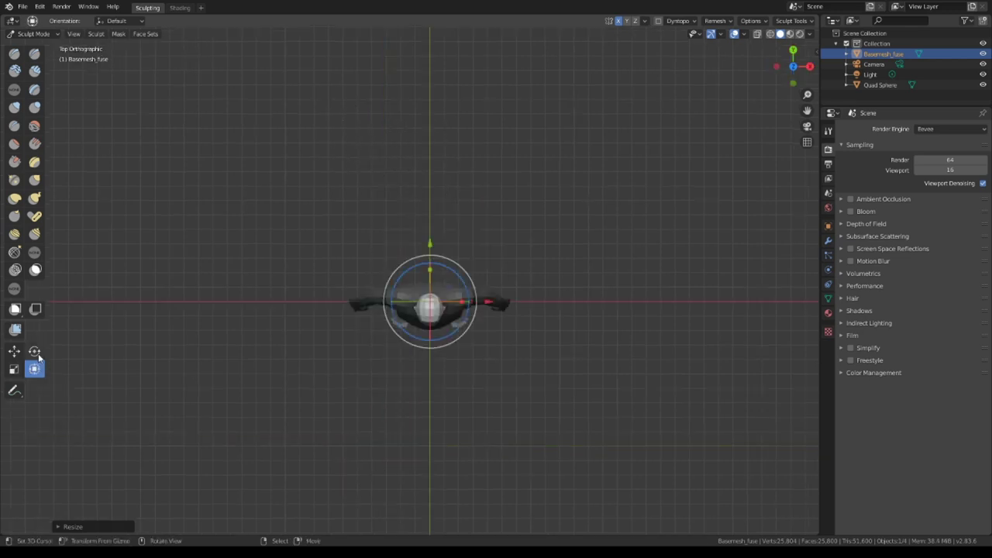
{"action": "key", "text": "KP_1"}
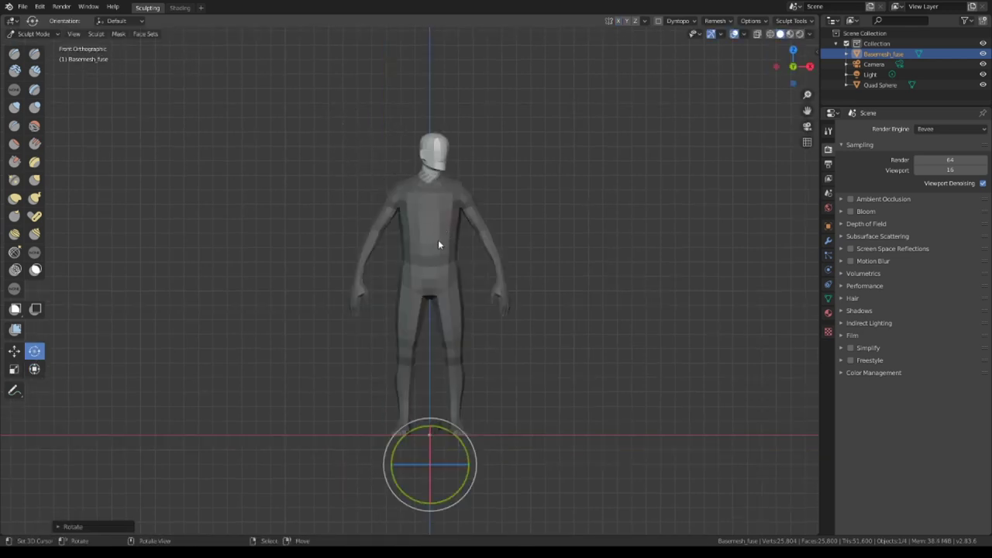
{"action": "key", "text": "KP_3"}
{"action": "key", "text": "shift+space"}
{"action": "key", "text": "g"}
{"action": "left_click", "coordinate": [401, 468]}
{"action": "key", "text": "KP_1"}
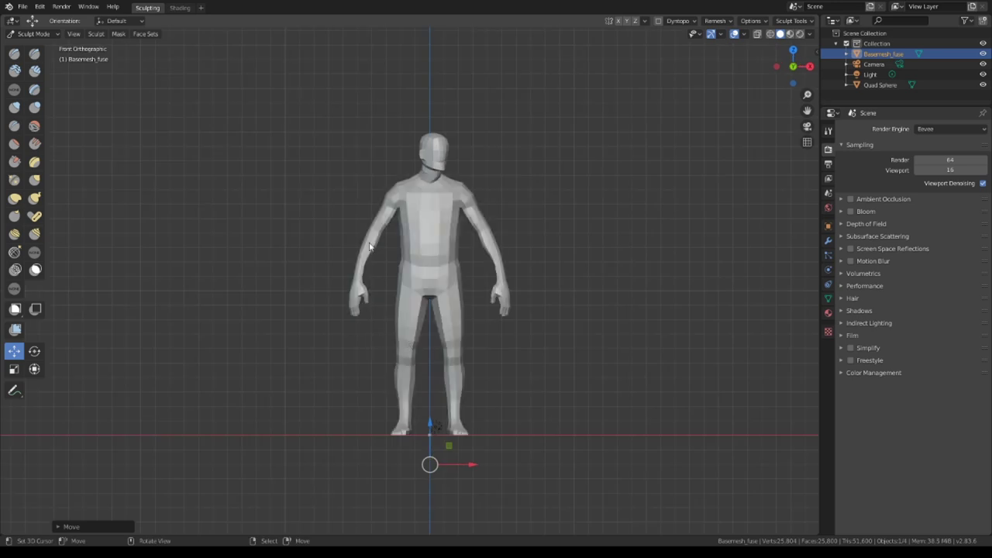
- Mask the torso, arms and head so only the legs stay free, and select the Pose brush
{"action": "key", "text": "i"}
{"action": "key", "text": "KP_3"}
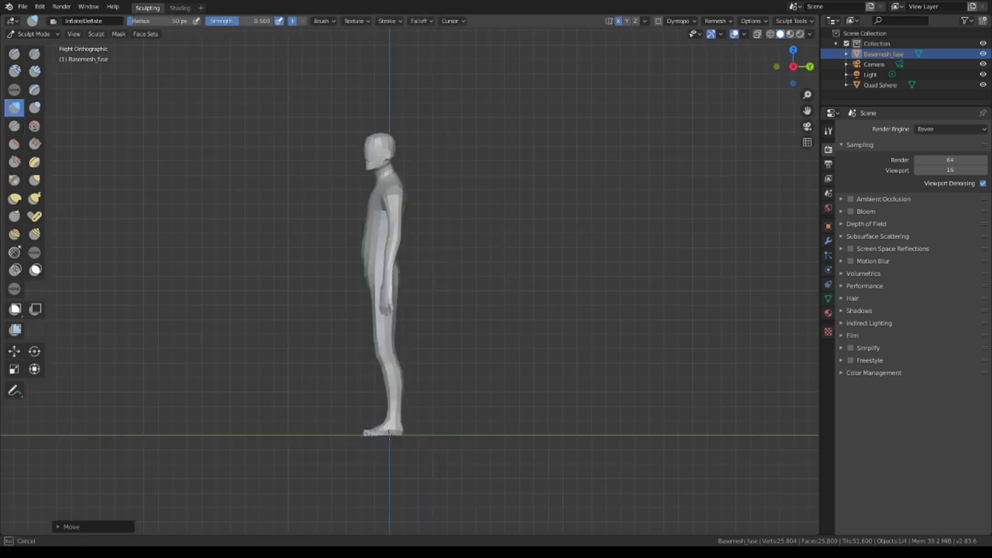
{"action": "key", "text": "KP_1"}
{"action": "key", "text": "shift+a"}
{"action": "left_click", "coordinate": [411, 317]}
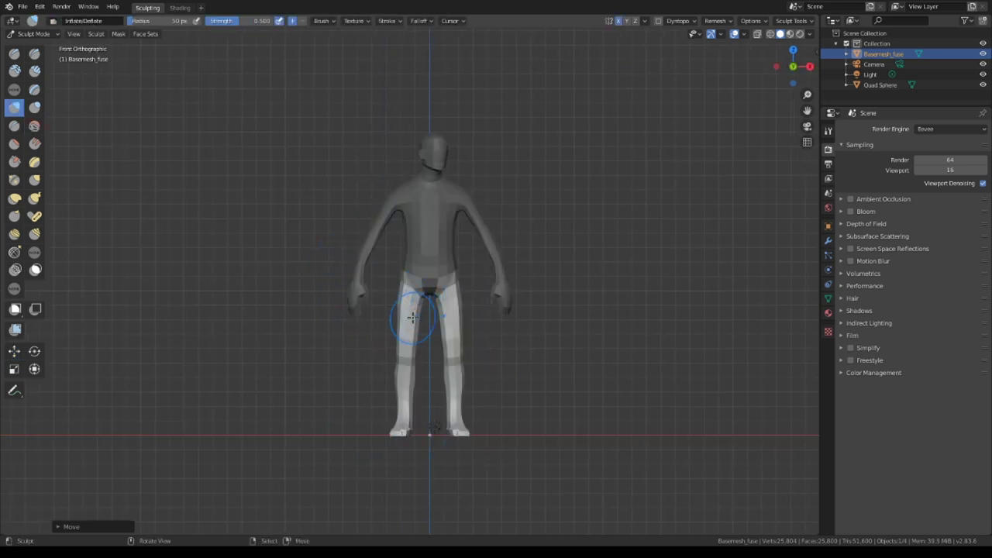
{"action": "key", "text": "KP_3"}
- Swing the leg forward and up at the hip with the Pose brush, redoing the first attempt
{"action": "left_click_drag", "start_coordinate": [390, 399], "coordinate": [265, 300]}
{"action": "key", "text": "ctrl+z"}
{"action": "middle_click_drag", "start_coordinate": [265, 299], "coordinate": [609, 321]}
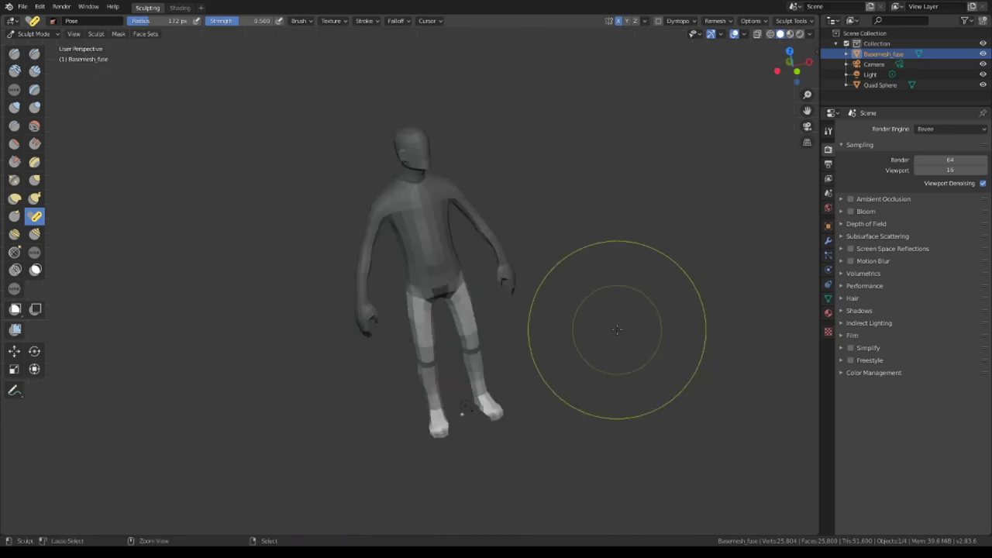
{"action": "key", "text": "KP_3"}
{"action": "left_click_drag", "start_coordinate": [388, 399], "coordinate": [255, 262]}
{"action": "middle_click_drag", "start_coordinate": [256, 262], "coordinate": [405, 454]}
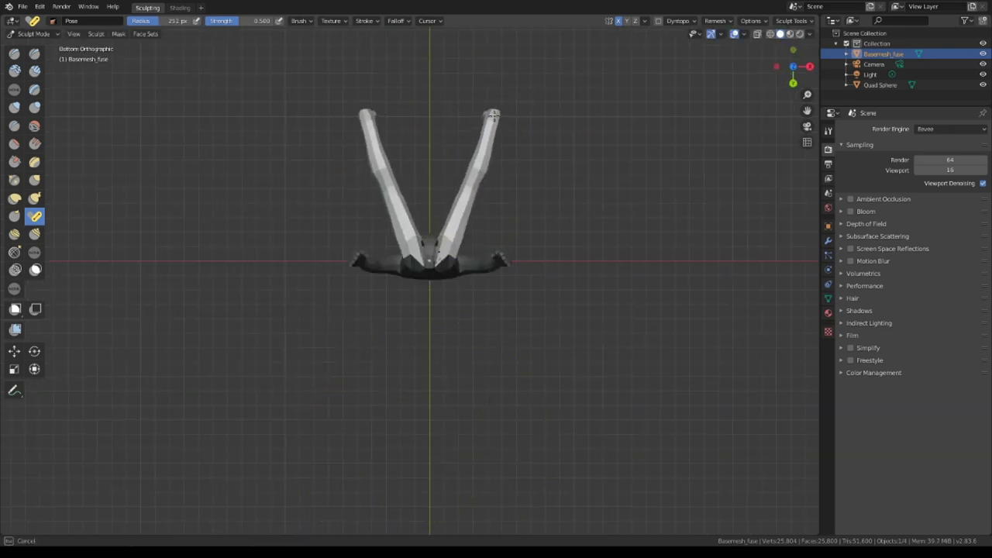
{"action": "key", "text": "KP_3"}
- Shrink the brush radius to 120 px and check the leg pose from front and side
{"action": "key", "text": "f"}
{"action": "left_click", "coordinate": [248, 258]}
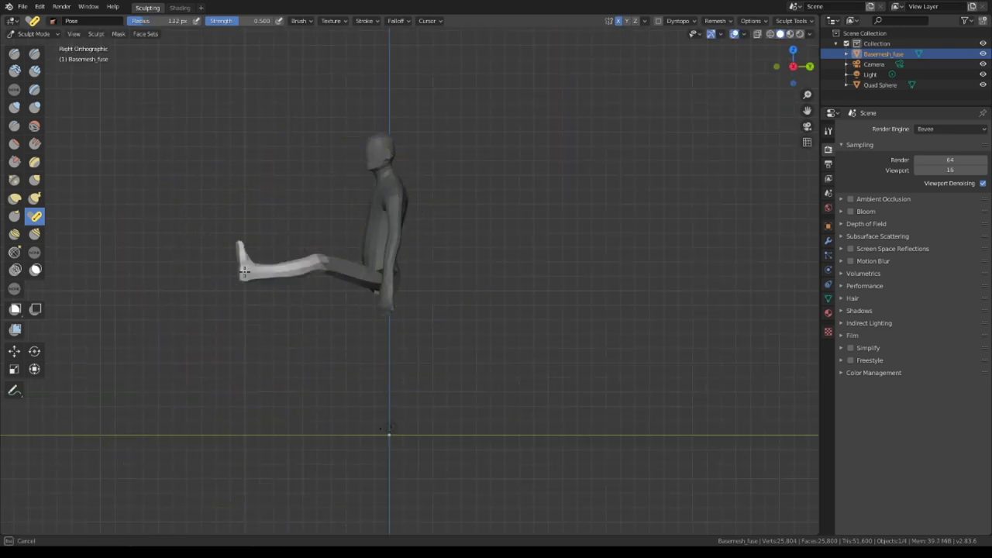
{"action": "key", "text": "KP_1"}
{"action": "mouse_move", "coordinate": [473, 331]}
{"action": "middle_mouse_down"}
{"action": "mouse_move", "coordinate": [434, 469]}
{"action": "mouse_move", "coordinate": [475, 394]}
{"action": "middle_mouse_up"}
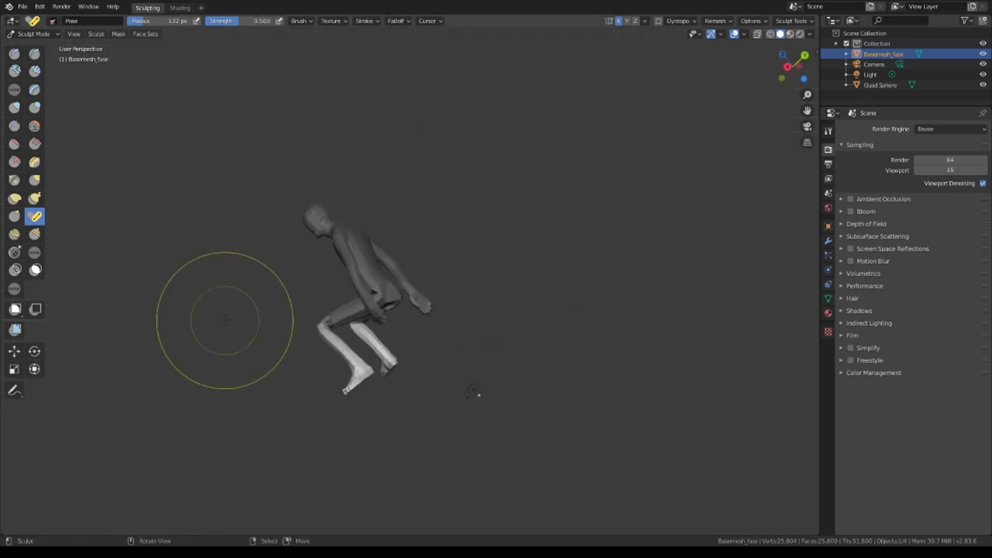
{"action": "key", "text": "KP_3"}
{"action": "key", "text": "KP_1"}
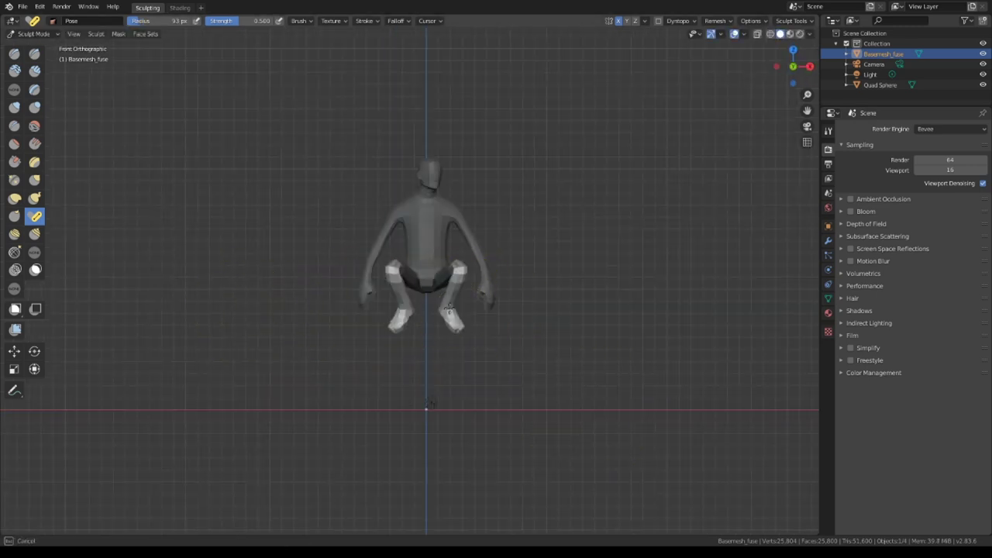
{"action": "middle_click_drag", "start_coordinate": [450, 308], "coordinate": [155, 310]}
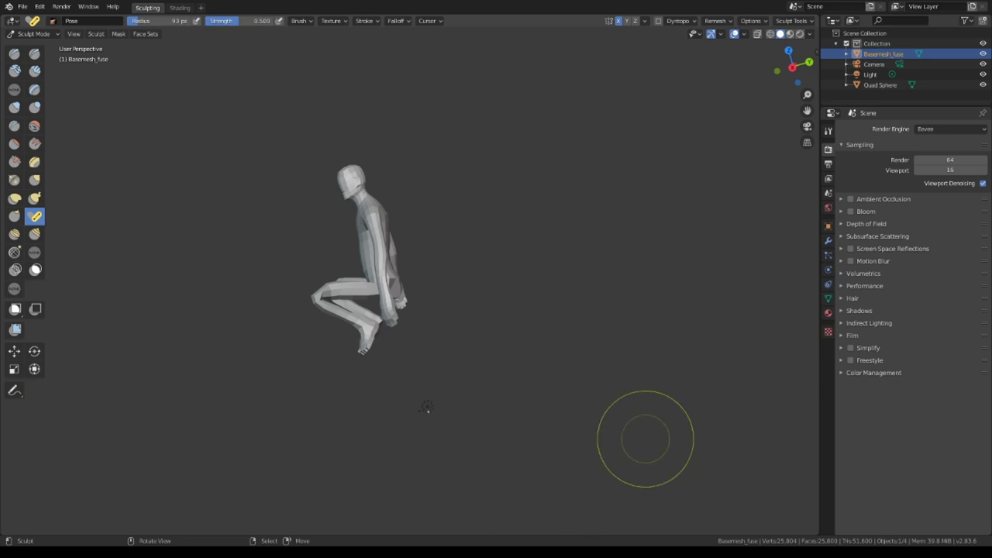
{"action": "middle_click_drag", "start_coordinate": [374, 331], "coordinate": [506, 337]}
{"action": "key", "text": "KP_3"}
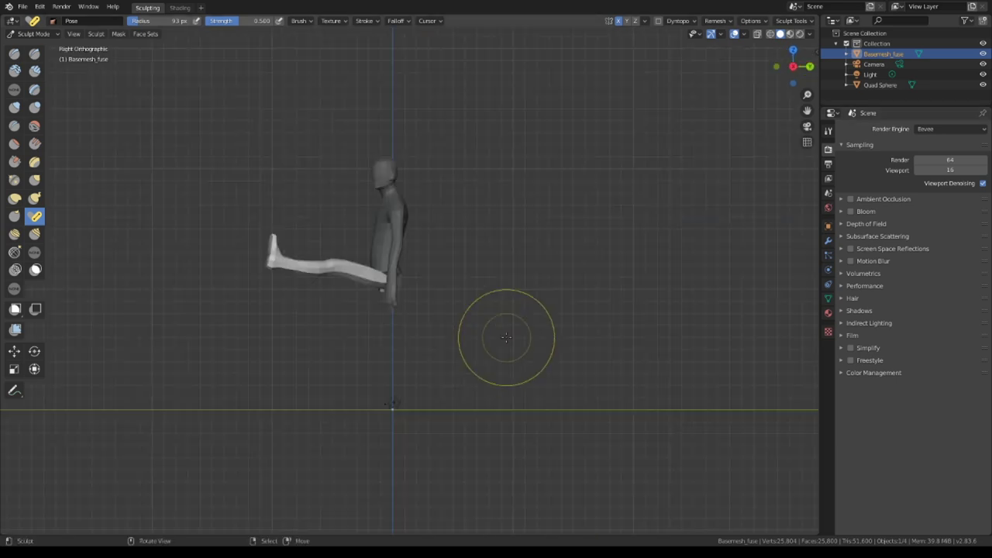
- Bend the leg further toward vertical and check the crouch in front and side views
{"action": "left_click_drag", "start_coordinate": [303, 210], "coordinate": [351, 279]}
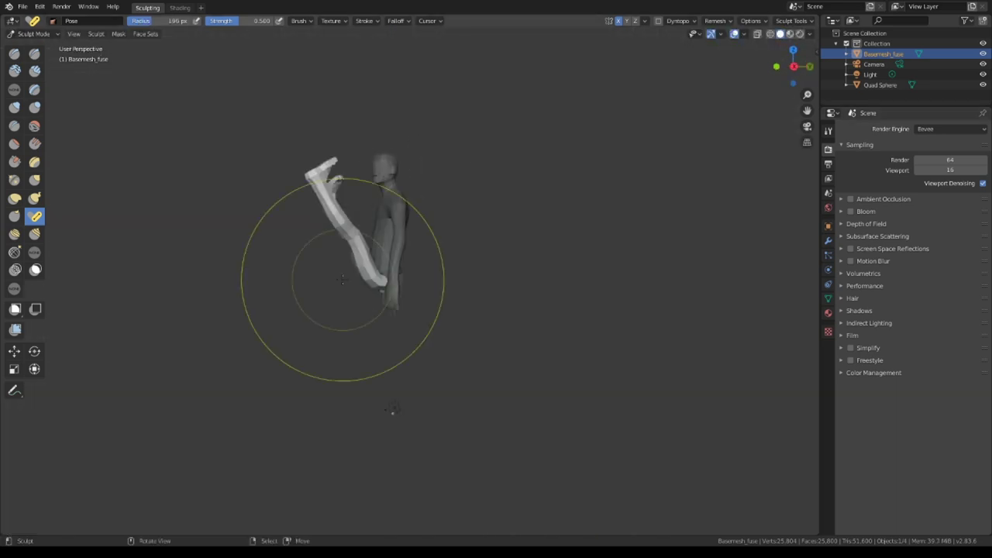
{"action": "key", "text": "KP_1"}
{"action": "key", "text": "f"}
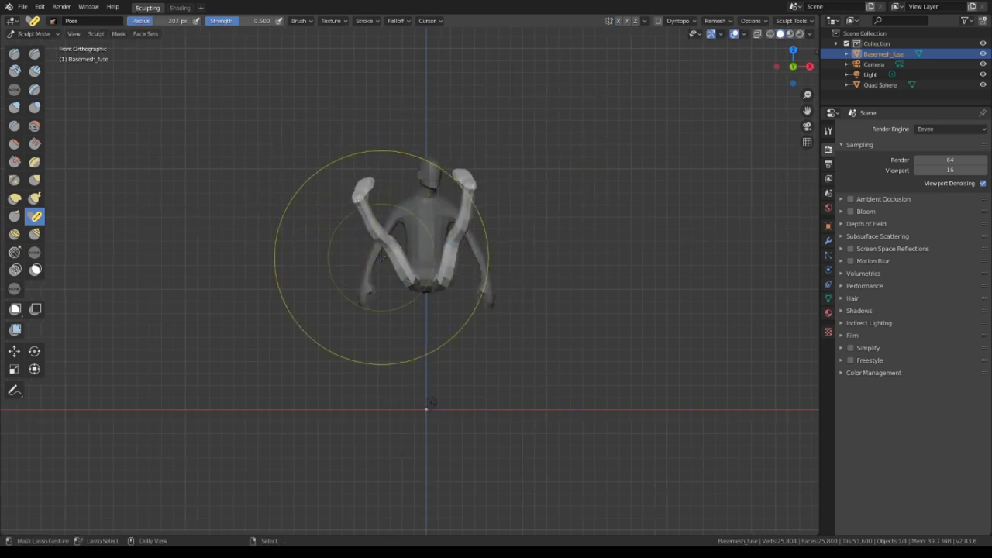
{"action": "key", "text": "KP_3"}
{"action": "key", "text": "KP_1"}
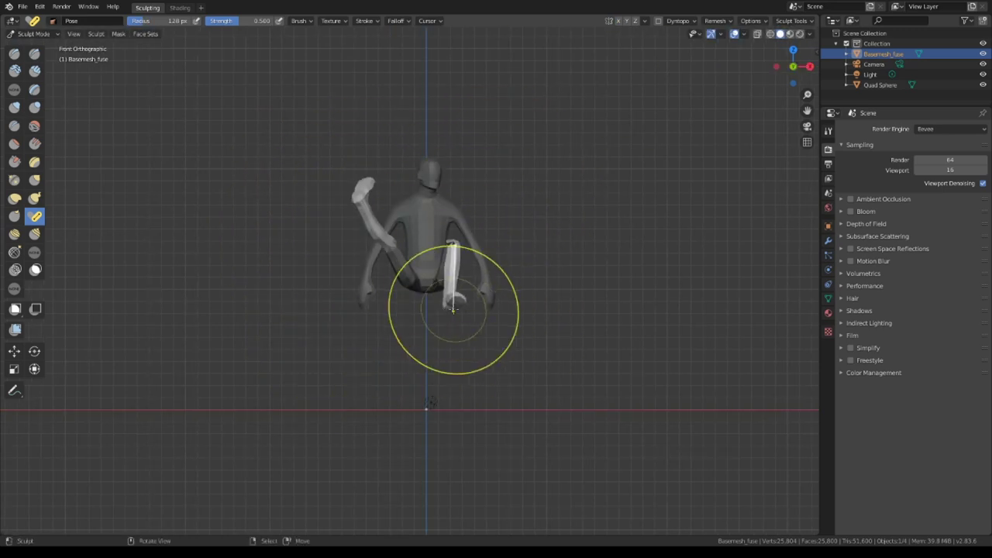
{"action": "key", "text": "KP_3"}
{"action": "key", "text": "KP_1"}
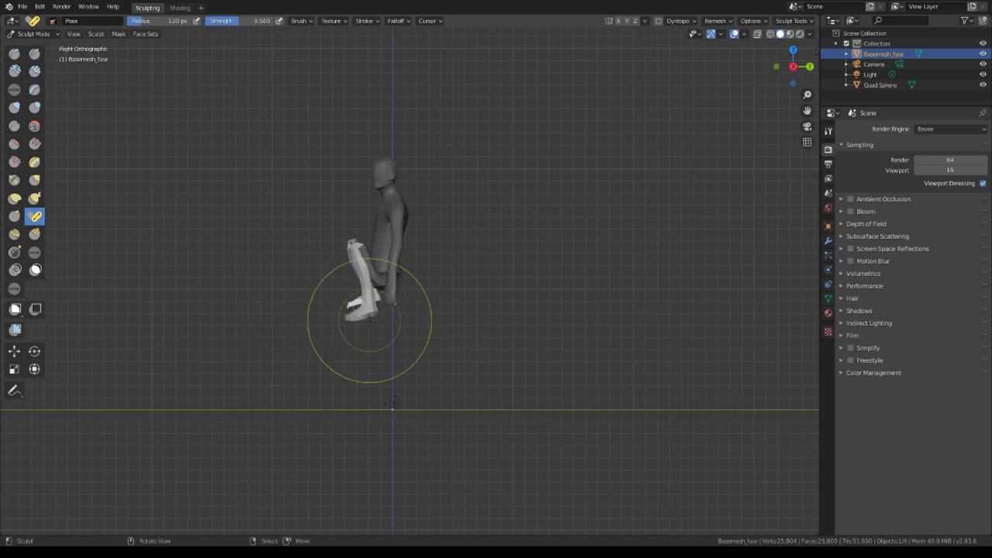
{"action": "key", "text": "KP_3"}
{"action": "key", "text": "KP_1"}
{"action": "key", "text": "f"}
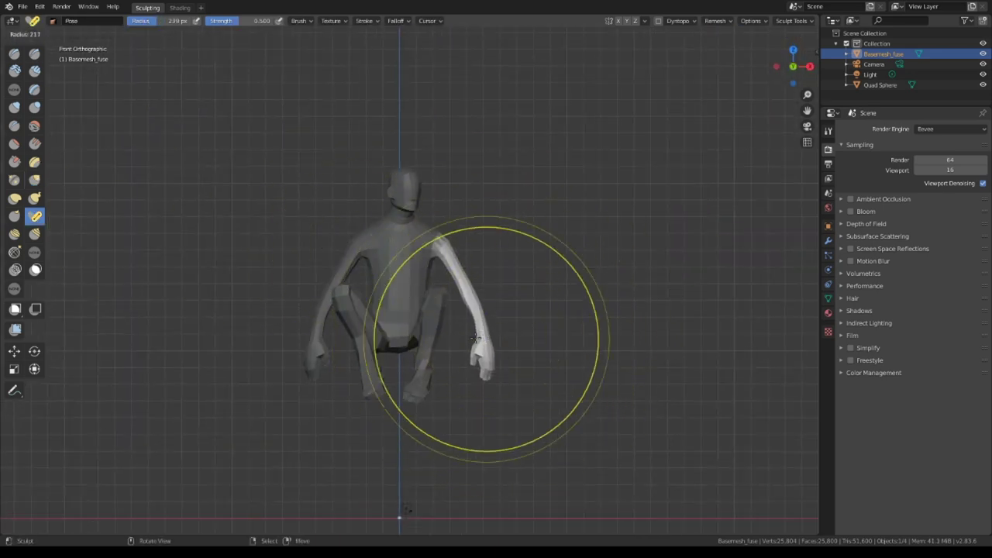
- Set the brush radius to 232 px and adjust the brush strength
{"action": "left_click", "coordinate": [486, 338]}
{"action": "key", "text": "shift+f"}
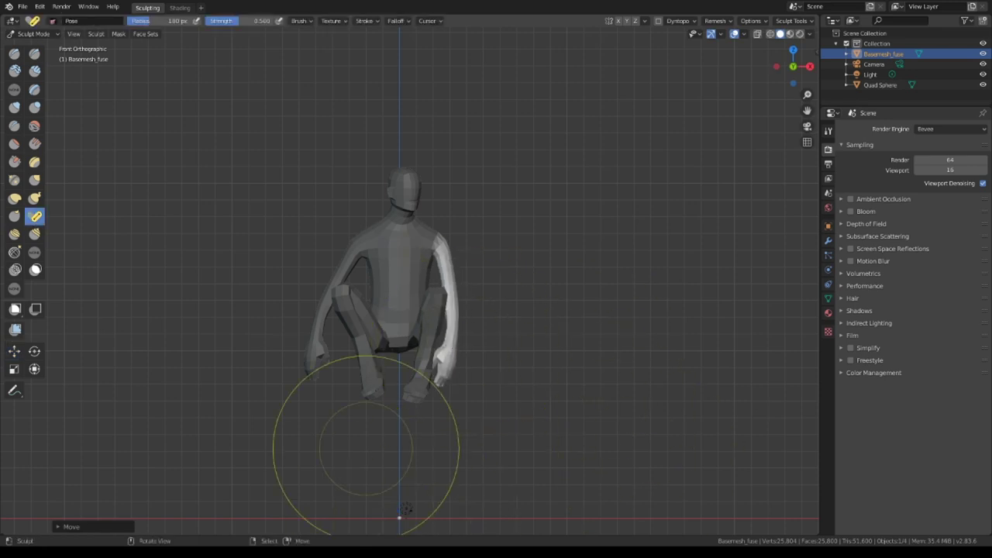
{"action": "middle_click_drag", "start_coordinate": [518, 287], "coordinate": [396, 232], "text": "alt"}
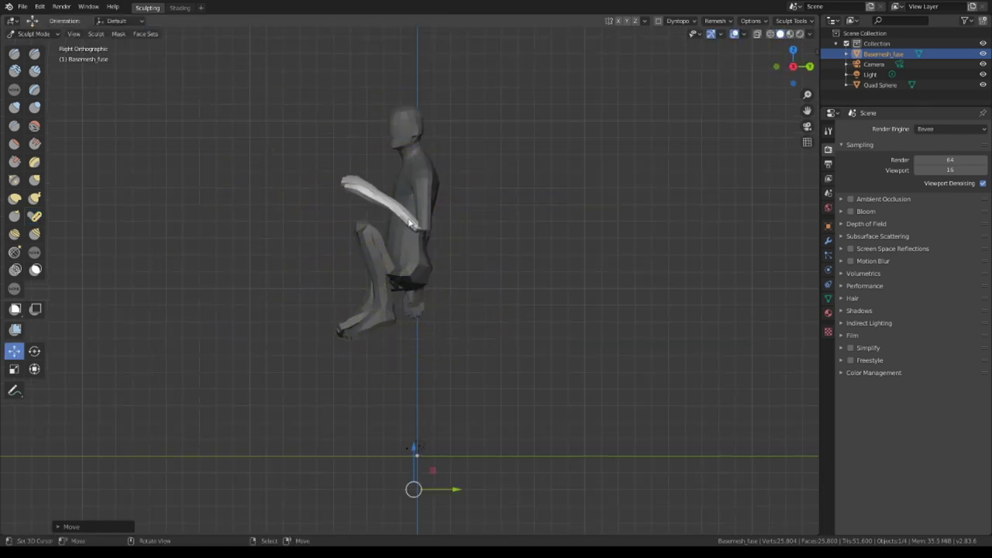
{"action": "mouse_move", "coordinate": [411, 223]}
{"action": "middle_mouse_down", "text": "ctrl"}
{"action": "mouse_move", "coordinate": [322, 318]}
{"action": "mouse_move", "coordinate": [358, 297]}
{"action": "middle_mouse_up", "text": "ctrl"}
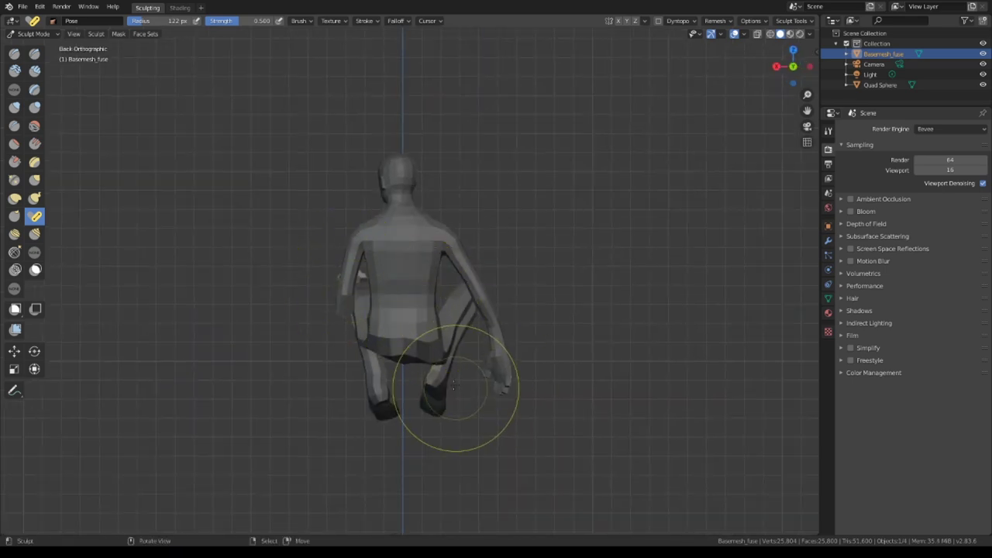
{"action": "middle_click_drag", "start_coordinate": [355, 276], "coordinate": [376, 301]}
- Lasso-mask the figure's legs, then line up a straight side view
{"action": "mouse_move", "coordinate": [375, 301]}
{"action": "left_mouse_down", "text": "ctrl"}
{"action": "mouse_move", "coordinate": [339, 438]}
{"action": "mouse_move", "coordinate": [349, 464]}
{"action": "left_mouse_up", "text": "ctrl"}
{"action": "mouse_move", "coordinate": [348, 463]}
{"action": "middle_mouse_down"}
{"action": "mouse_move", "coordinate": [420, 297]}
{"action": "mouse_move", "coordinate": [362, 291]}
{"action": "middle_mouse_up"}
{"action": "middle_click_drag", "start_coordinate": [368, 231], "coordinate": [337, 261]}
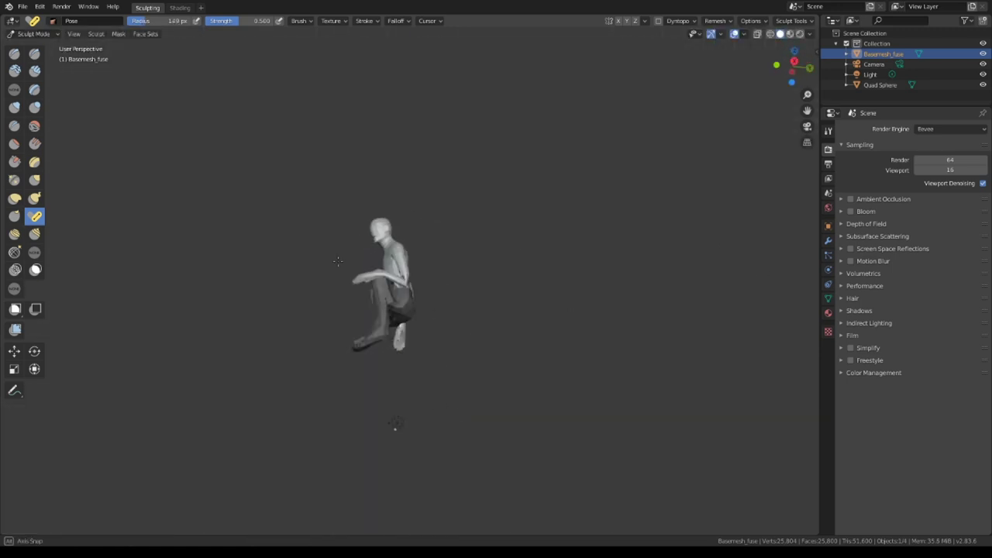
{"action": "mouse_move", "coordinate": [396, 412]}
{"action": "middle_mouse_down"}
{"action": "mouse_move", "coordinate": [462, 509]}
{"action": "mouse_move", "coordinate": [406, 507]}
{"action": "middle_mouse_up"}
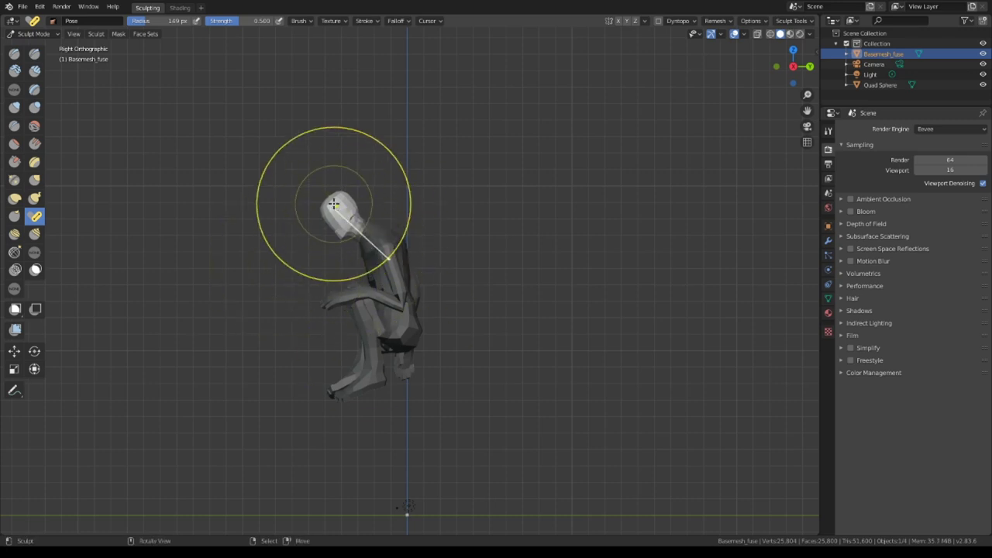
{"action": "mouse_move", "coordinate": [359, 196]}
{"action": "middle_mouse_down"}
{"action": "mouse_move", "coordinate": [442, 265]}
{"action": "mouse_move", "coordinate": [272, 339]}
{"action": "middle_mouse_up"}
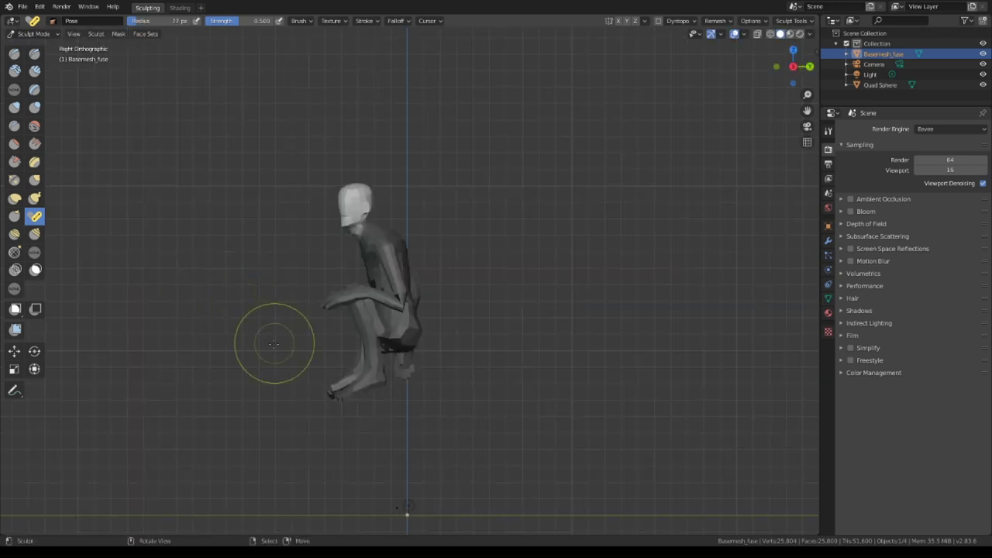
- Rotate the whole figure into a more upright tilt and resume sculpting with the Grab brush
{"action": "key", "text": "r"}
{"action": "left_click", "coordinate": [369, 366]}
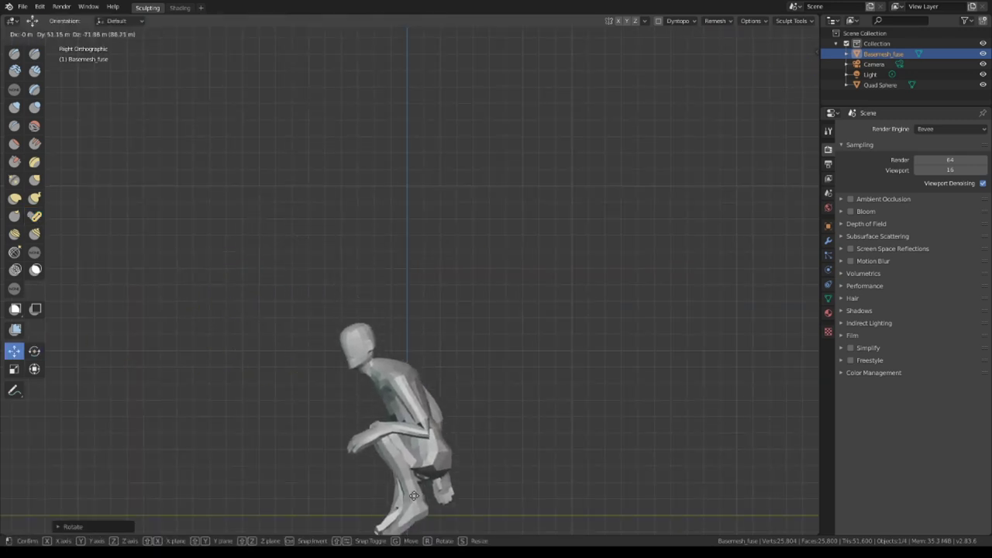
{"action": "key", "text": "ctrl+Tab"}
{"action": "key", "text": "KP_Decimal"}
{"action": "key", "text": "ctrl+Tab"}
{"action": "mouse_move", "coordinate": [373, 372]}
{"action": "middle_mouse_down"}
{"action": "mouse_move", "coordinate": [289, 284]}
{"action": "mouse_move", "coordinate": [447, 280]}
{"action": "mouse_move", "coordinate": [226, 195]}
{"action": "middle_mouse_up"}
{"action": "key", "text": "g"}
{"action": "scroll", "coordinate": [337, 243], "scroll_direction": "up", "scroll_amount": 2}
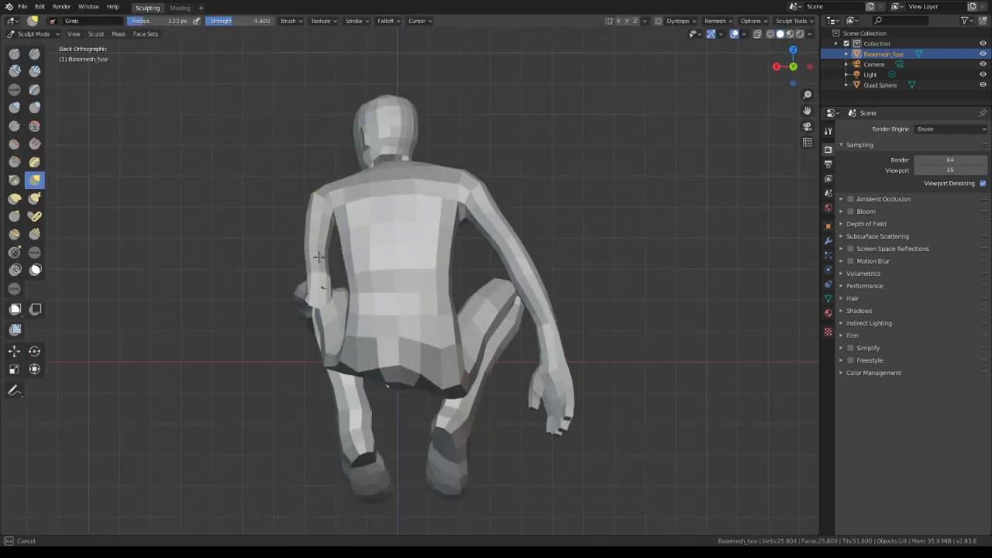
- Frame the figure's arm and hand, then switch to the Draw Face Sets tool
{"action": "middle_click_drag", "start_coordinate": [318, 257], "coordinate": [256, 264]}
{"action": "scroll", "coordinate": [256, 264], "scroll_direction": "up", "scroll_amount": 4}
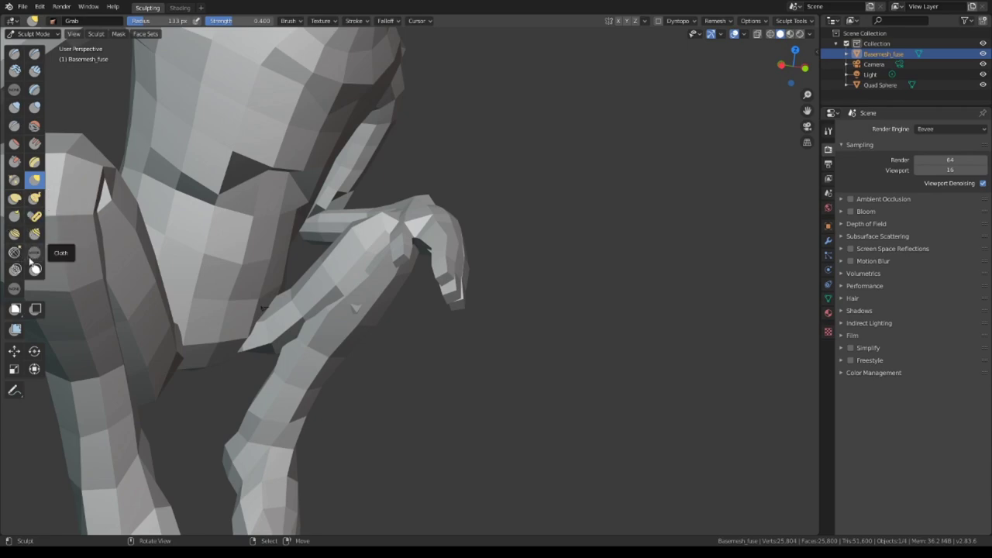
{"action": "middle_click_drag", "start_coordinate": [232, 271], "coordinate": [299, 199]}
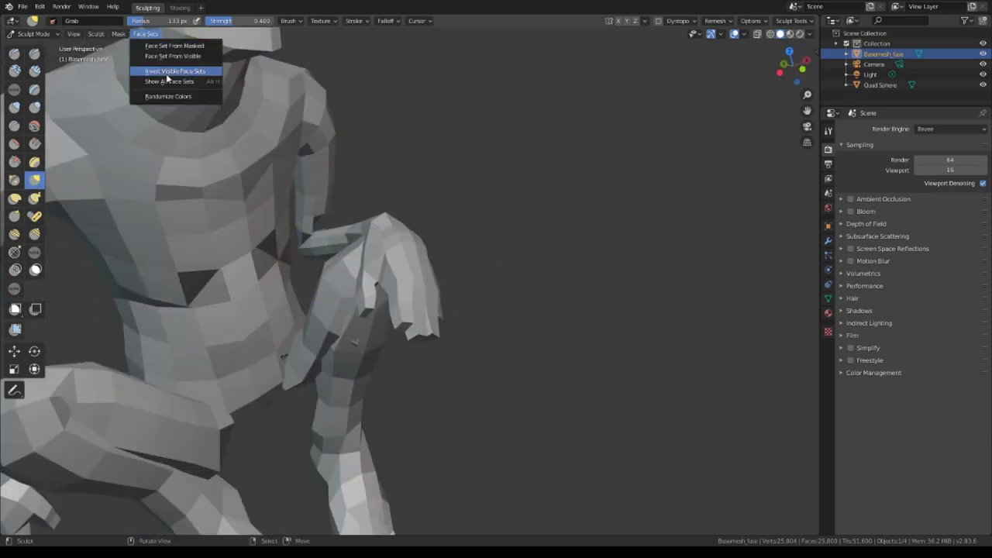
{"action": "key", "text": "Home"}
{"action": "left_click", "coordinate": [73, 34]}
{"action": "left_click", "coordinate": [14, 288]}
- Shape the shoulder and hand from close views behind the figure
{"action": "mouse_move", "coordinate": [325, 279]}
{"action": "middle_mouse_down"}
{"action": "mouse_move", "coordinate": [440, 272]}
{"action": "mouse_move", "coordinate": [232, 194]}
{"action": "mouse_move", "coordinate": [372, 155]}
{"action": "mouse_move", "coordinate": [270, 259]}
{"action": "middle_mouse_up"}
{"action": "scroll", "coordinate": [270, 259], "scroll_direction": "up", "scroll_amount": 3}
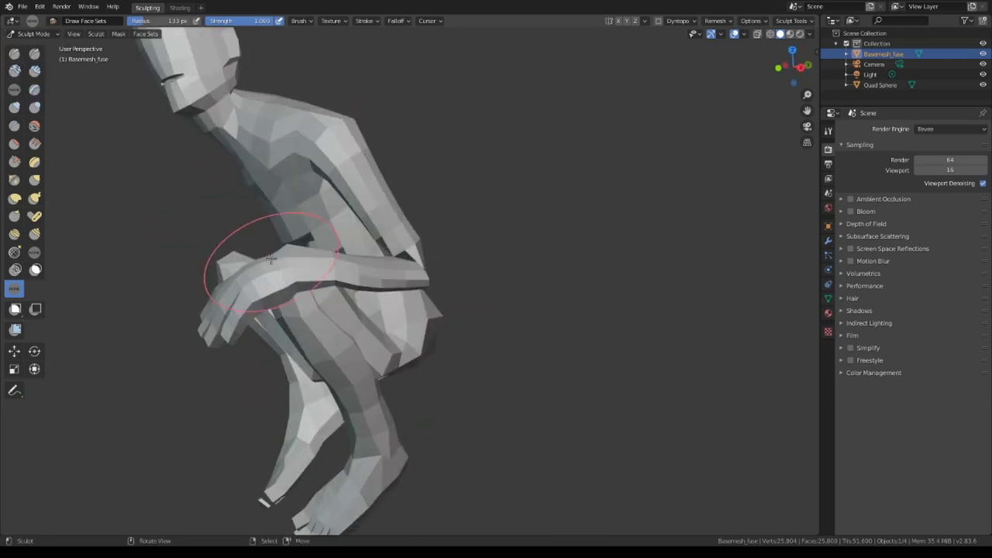
{"action": "scroll", "coordinate": [210, 268], "scroll_direction": "up", "scroll_amount": 3}
{"action": "mouse_move", "coordinate": [210, 268]}
{"action": "middle_mouse_down"}
{"action": "mouse_move", "coordinate": [332, 188]}
{"action": "mouse_move", "coordinate": [394, 299]}
{"action": "mouse_move", "coordinate": [354, 188]}
{"action": "mouse_move", "coordinate": [251, 193]}
{"action": "mouse_move", "coordinate": [326, 233]}
{"action": "mouse_move", "coordinate": [372, 224]}
{"action": "mouse_move", "coordinate": [444, 351]}
{"action": "mouse_move", "coordinate": [398, 365]}
{"action": "mouse_move", "coordinate": [354, 239]}
{"action": "mouse_move", "coordinate": [460, 173]}
{"action": "mouse_move", "coordinate": [381, 316]}
{"action": "mouse_move", "coordinate": [414, 293]}
{"action": "middle_mouse_up"}
{"action": "scroll", "coordinate": [405, 219], "scroll_direction": "up", "scroll_amount": 3}
{"action": "scroll", "coordinate": [444, 351], "scroll_direction": "down", "scroll_amount": 5}
{"action": "scroll", "coordinate": [414, 292], "scroll_direction": "up", "scroll_amount": 3}
{"action": "scroll", "coordinate": [325, 269], "scroll_direction": "down", "scroll_amount": 4}
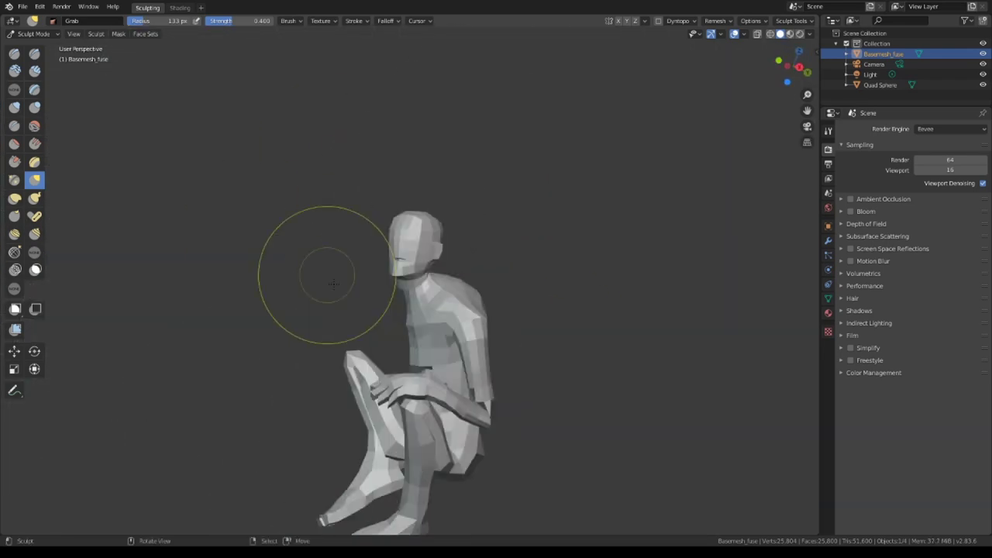
{"action": "scroll", "coordinate": [325, 269], "scroll_direction": "up", "scroll_amount": 3}
{"action": "mouse_move", "coordinate": [325, 270]}
{"action": "middle_mouse_down"}
{"action": "mouse_move", "coordinate": [583, 210]}
{"action": "mouse_move", "coordinate": [398, 310]}
{"action": "mouse_move", "coordinate": [515, 324]}
{"action": "mouse_move", "coordinate": [439, 331]}
{"action": "middle_mouse_up"}
{"action": "scroll", "coordinate": [583, 210], "scroll_direction": "down", "scroll_amount": 4}
{"action": "scroll", "coordinate": [398, 310], "scroll_direction": "up", "scroll_amount": 4}
{"action": "scroll", "coordinate": [515, 324], "scroll_direction": "down", "scroll_amount": 4}
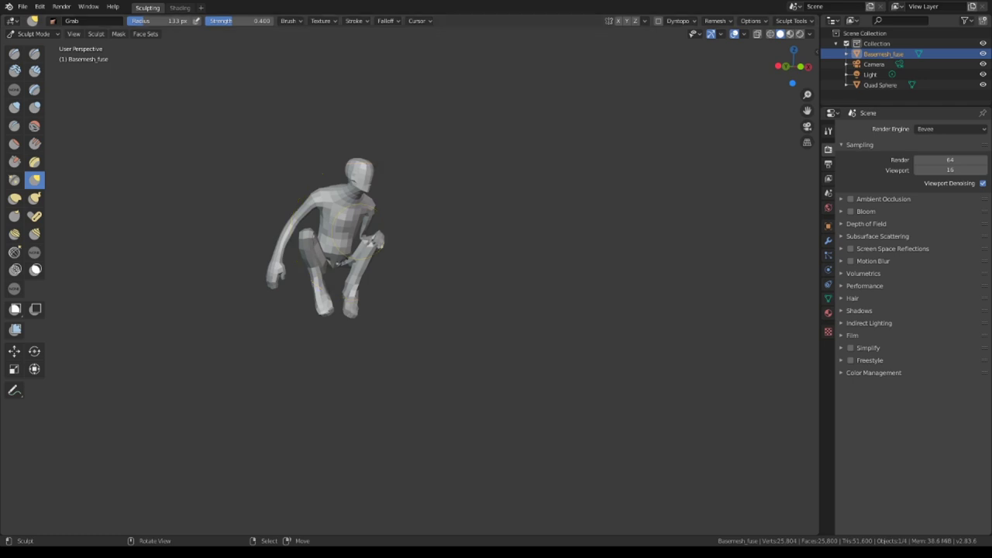
- Nudge the lower legs and feet into shape around the hands and knees
{"action": "middle_click_drag", "start_coordinate": [360, 370], "coordinate": [266, 309]}
{"action": "scroll", "coordinate": [266, 310], "scroll_direction": "up", "scroll_amount": 5}
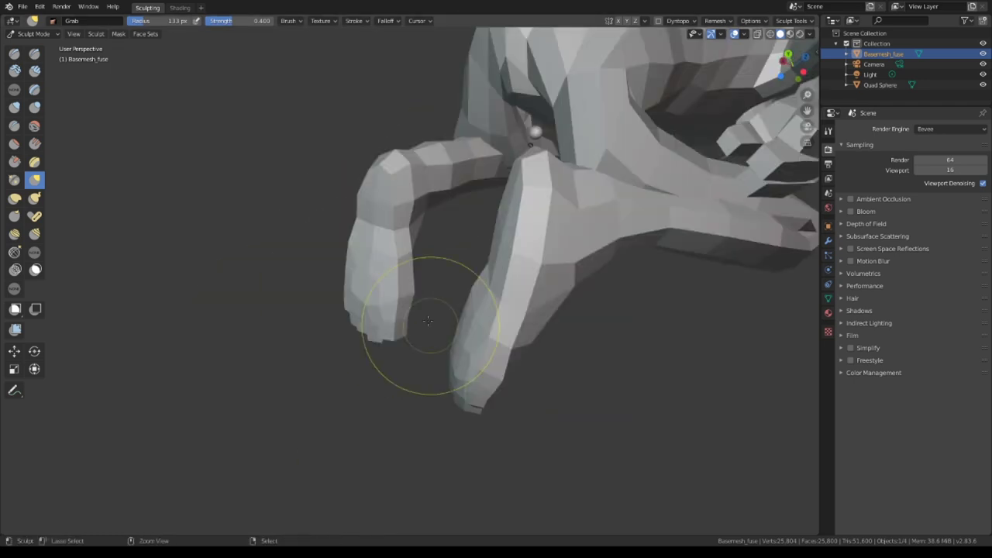
{"action": "mouse_move", "coordinate": [421, 354]}
{"action": "middle_mouse_down"}
{"action": "mouse_move", "coordinate": [421, 320]}
{"action": "mouse_move", "coordinate": [460, 319]}
{"action": "mouse_move", "coordinate": [398, 199]}
{"action": "middle_mouse_up"}
{"action": "scroll", "coordinate": [354, 233], "scroll_direction": "down", "scroll_amount": 5}
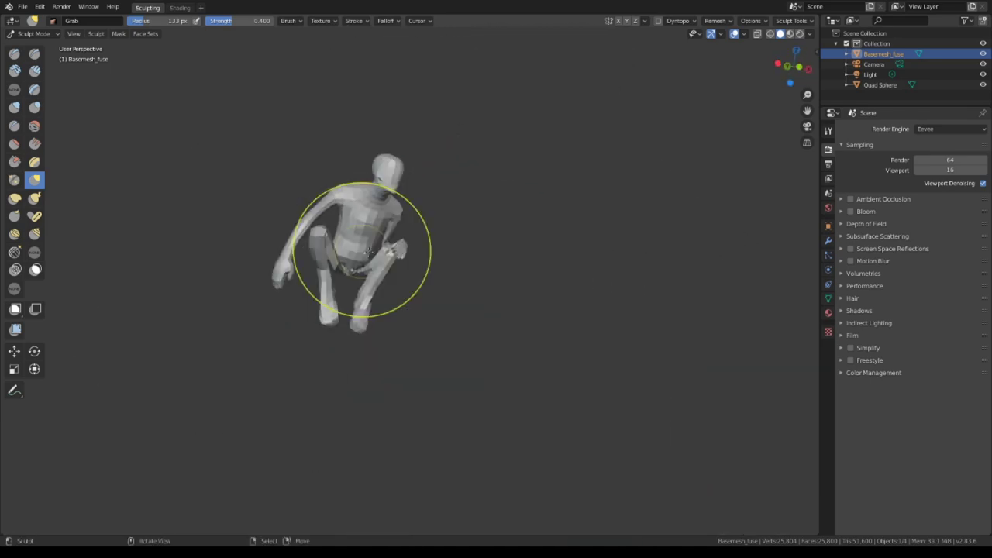
{"action": "scroll", "coordinate": [355, 232], "scroll_direction": "up", "scroll_amount": 5}
{"action": "mouse_move", "coordinate": [434, 232]}
{"action": "middle_mouse_down"}
{"action": "mouse_move", "coordinate": [550, 207]}
{"action": "mouse_move", "coordinate": [398, 195]}
{"action": "mouse_move", "coordinate": [310, 255]}
{"action": "mouse_move", "coordinate": [452, 228]}
{"action": "mouse_move", "coordinate": [326, 243]}
{"action": "mouse_move", "coordinate": [416, 314]}
{"action": "middle_mouse_up"}
{"action": "scroll", "coordinate": [452, 228], "scroll_direction": "down", "scroll_amount": 5}
{"action": "scroll", "coordinate": [417, 314], "scroll_direction": "down", "scroll_amount": 2}
{"action": "middle_click_drag", "start_coordinate": [470, 250], "coordinate": [232, 325]}
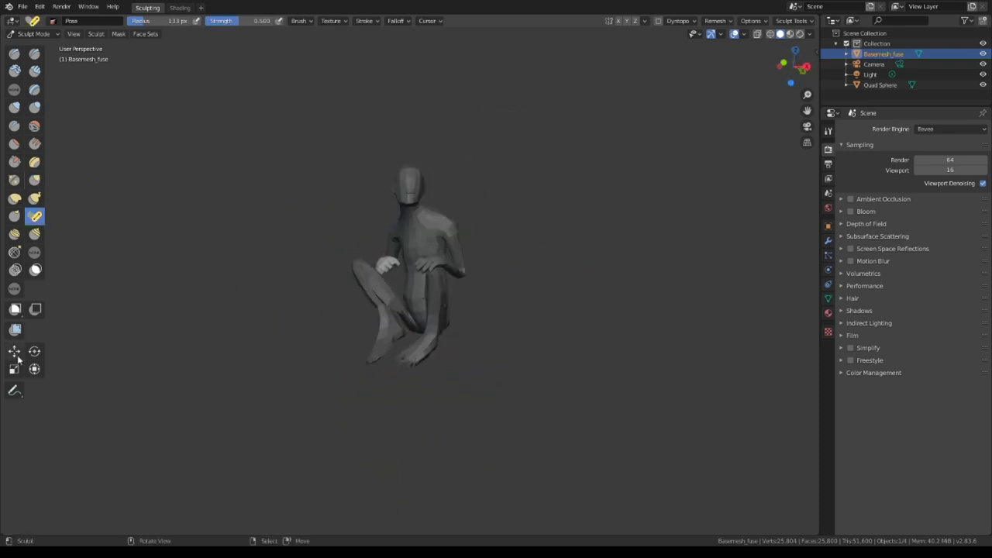
- Rotate the whole figure to a new angle with the Rotate tool
{"action": "left_click", "coordinate": [34, 350]}
{"action": "left_click_drag", "start_coordinate": [447, 271], "coordinate": [453, 209]}
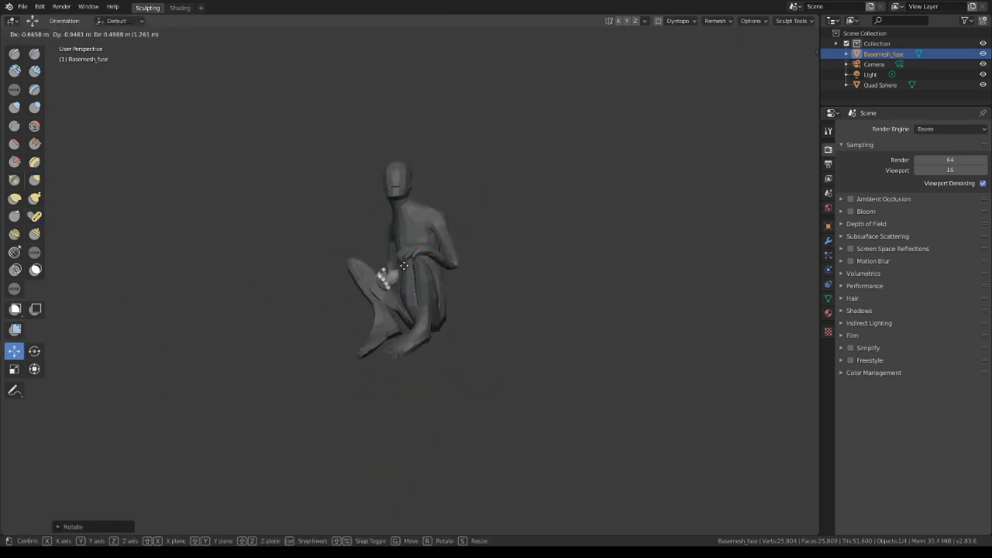
{"action": "left_click", "coordinate": [34, 351]}
{"action": "middle_click_drag", "start_coordinate": [47, 350], "coordinate": [150, 353]}
{"action": "mouse_move", "coordinate": [424, 305]}
{"action": "middle_mouse_down"}
{"action": "mouse_move", "coordinate": [244, 276]}
{"action": "mouse_move", "coordinate": [358, 297]}
{"action": "mouse_move", "coordinate": [226, 363]}
{"action": "mouse_move", "coordinate": [559, 366]}
{"action": "mouse_move", "coordinate": [512, 301]}
{"action": "mouse_move", "coordinate": [304, 194]}
{"action": "mouse_move", "coordinate": [337, 253]}
{"action": "mouse_move", "coordinate": [432, 303]}
{"action": "mouse_move", "coordinate": [436, 228]}
{"action": "middle_mouse_up"}
- Repose the head with the Pose brush from back and side views
{"action": "key", "text": "p"}
{"action": "key", "text": "ctrl+KP_1"}
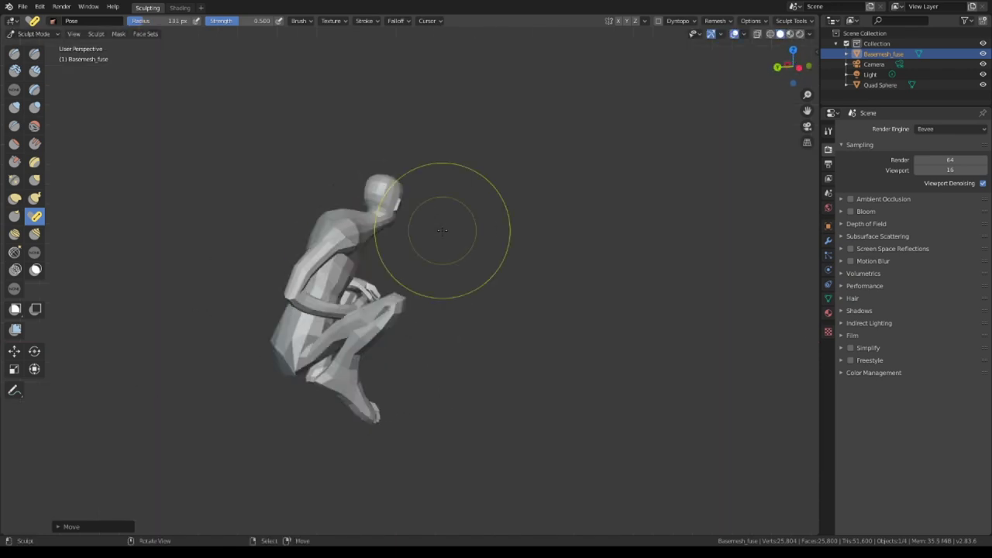
{"action": "key", "text": "KP_3"}
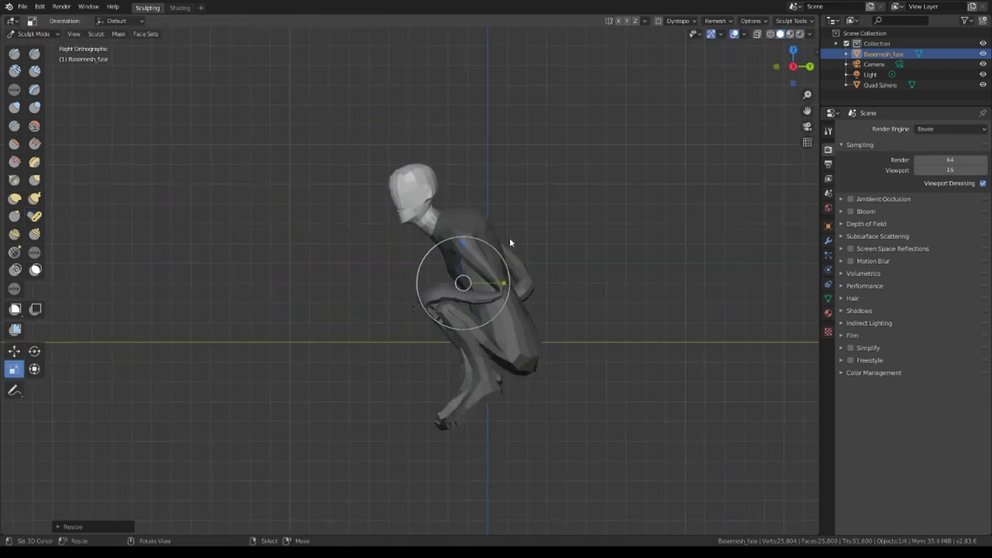
{"action": "key", "text": "p"}
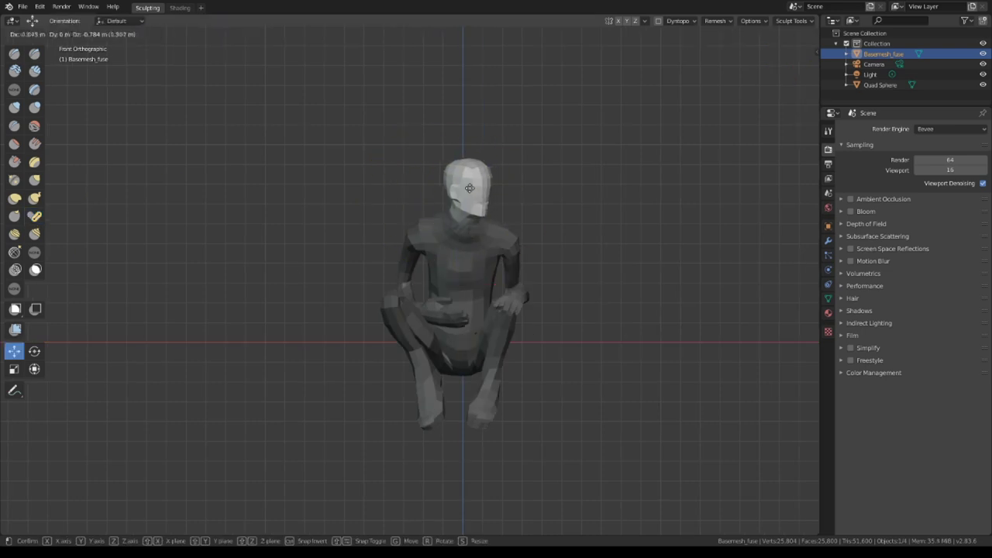
{"action": "mouse_move", "coordinate": [551, 315]}
{"action": "middle_mouse_down"}
{"action": "mouse_move", "coordinate": [393, 173]}
{"action": "mouse_move", "coordinate": [406, 189]}
{"action": "mouse_move", "coordinate": [328, 299]}
{"action": "mouse_move", "coordinate": [221, 232]}
{"action": "mouse_move", "coordinate": [382, 230]}
{"action": "mouse_move", "coordinate": [367, 266]}
{"action": "middle_mouse_up"}
- Refine the jaw and legs with the Grab brush, checking from below the figure
{"action": "key", "text": "g"}
{"action": "middle_click_drag", "start_coordinate": [372, 310], "coordinate": [401, 372]}
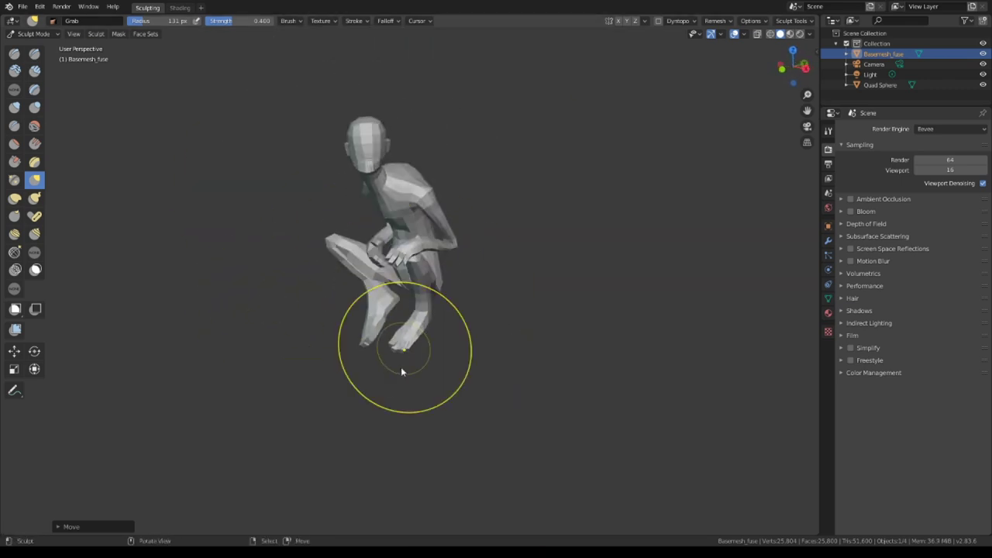
{"action": "scroll", "coordinate": [310, 221], "scroll_direction": "up", "scroll_amount": 5}
{"action": "scroll", "coordinate": [427, 254], "scroll_direction": "up", "scroll_amount": 4}
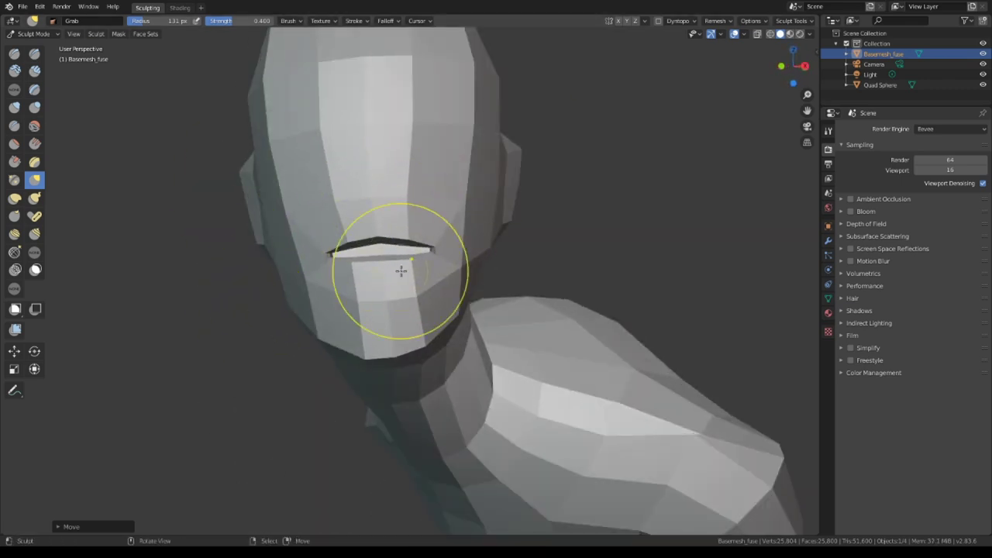
{"action": "scroll", "coordinate": [498, 255], "scroll_direction": "down", "scroll_amount": 5}
{"action": "mouse_move", "coordinate": [498, 255]}
{"action": "middle_mouse_down"}
{"action": "mouse_move", "coordinate": [450, 173]}
{"action": "mouse_move", "coordinate": [437, 218]}
{"action": "mouse_move", "coordinate": [323, 243]}
{"action": "mouse_move", "coordinate": [454, 258]}
{"action": "middle_mouse_up"}
{"action": "scroll", "coordinate": [447, 237], "scroll_direction": "up", "scroll_amount": 2}
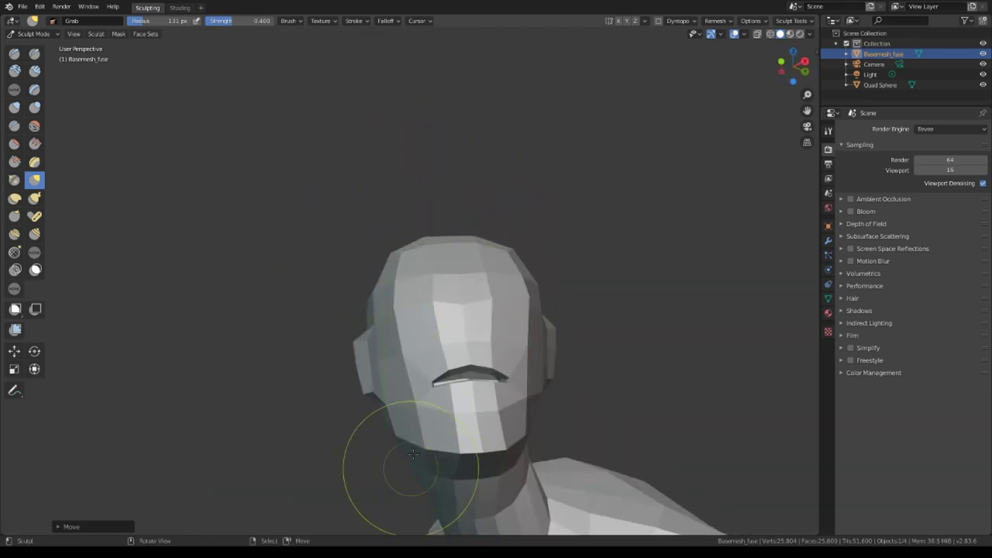
{"action": "scroll", "coordinate": [413, 453], "scroll_direction": "down", "scroll_amount": 5}
{"action": "scroll", "coordinate": [288, 255], "scroll_direction": "up", "scroll_amount": 6}
- Adjust the hand with the Pose and Grab brushes, then inflate the area around the mouth
{"action": "left_click", "coordinate": [34, 217]}
{"action": "mouse_move", "coordinate": [288, 255]}
{"action": "middle_mouse_down"}
{"action": "mouse_move", "coordinate": [470, 229]}
{"action": "mouse_move", "coordinate": [354, 321]}
{"action": "mouse_move", "coordinate": [520, 217]}
{"action": "mouse_move", "coordinate": [434, 310]}
{"action": "mouse_move", "coordinate": [259, 343]}
{"action": "mouse_move", "coordinate": [442, 310]}
{"action": "mouse_move", "coordinate": [310, 354]}
{"action": "middle_mouse_up"}
{"action": "key", "text": "g"}
{"action": "key", "text": "i"}
{"action": "scroll", "coordinate": [438, 294], "scroll_direction": "down", "scroll_amount": 5}
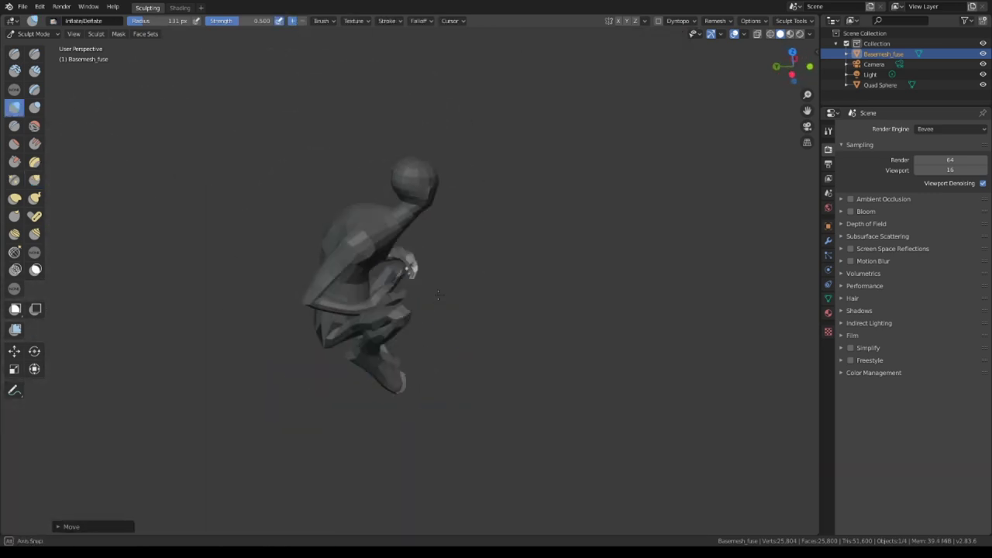
{"action": "mouse_move", "coordinate": [438, 295]}
{"action": "middle_mouse_down"}
{"action": "mouse_move", "coordinate": [407, 267]}
{"action": "mouse_move", "coordinate": [424, 255]}
{"action": "mouse_move", "coordinate": [310, 287]}
{"action": "middle_mouse_up"}
- Add a cube in Object Mode and move and rotate it into place beneath the crouching figure
{"action": "key", "text": "g"}
{"action": "left_click", "coordinate": [40, 6]}
{"action": "left_click", "coordinate": [52, 156]}
{"action": "key", "text": "ctrl+z"}
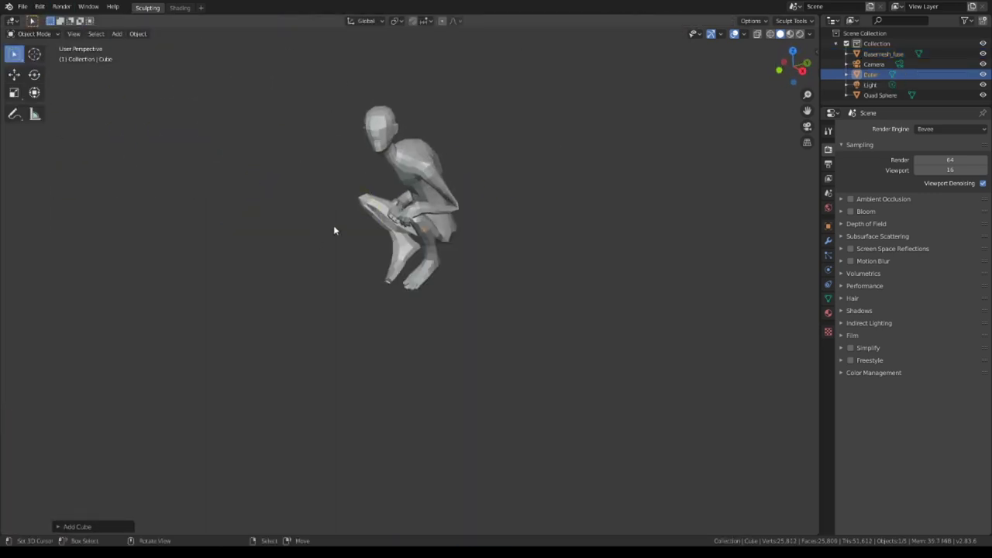
{"action": "left_click", "coordinate": [513, 352]}
{"action": "middle_click_drag", "start_coordinate": [465, 361], "coordinate": [399, 349]}
{"action": "key", "text": "KP_3"}
{"action": "key", "text": "r"}
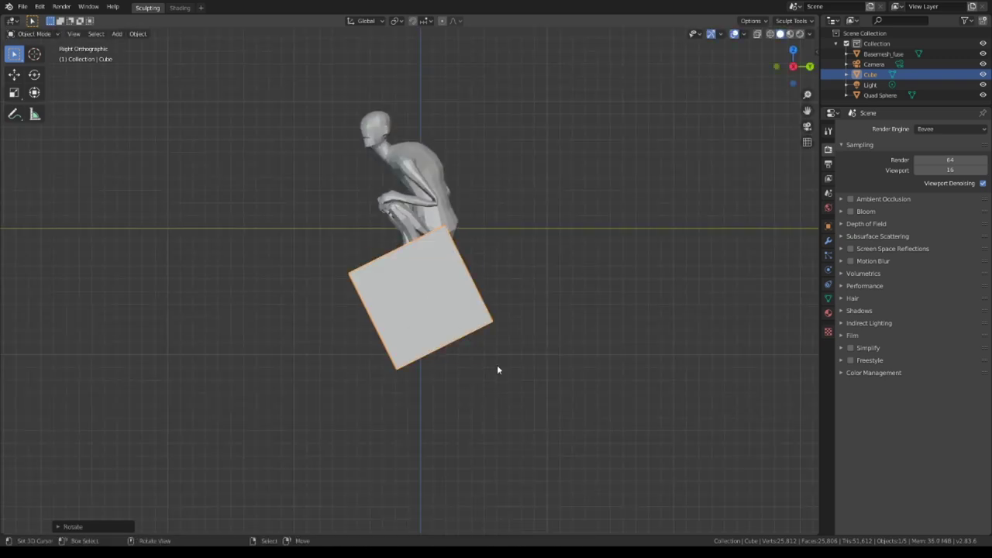
{"action": "left_click", "coordinate": [463, 380]}
{"action": "middle_click_drag", "start_coordinate": [463, 380], "coordinate": [392, 331]}
- Shrink the figure, set it onto the cube, and resize the cube beneath it
{"action": "key", "text": "ctrl+Tab"}
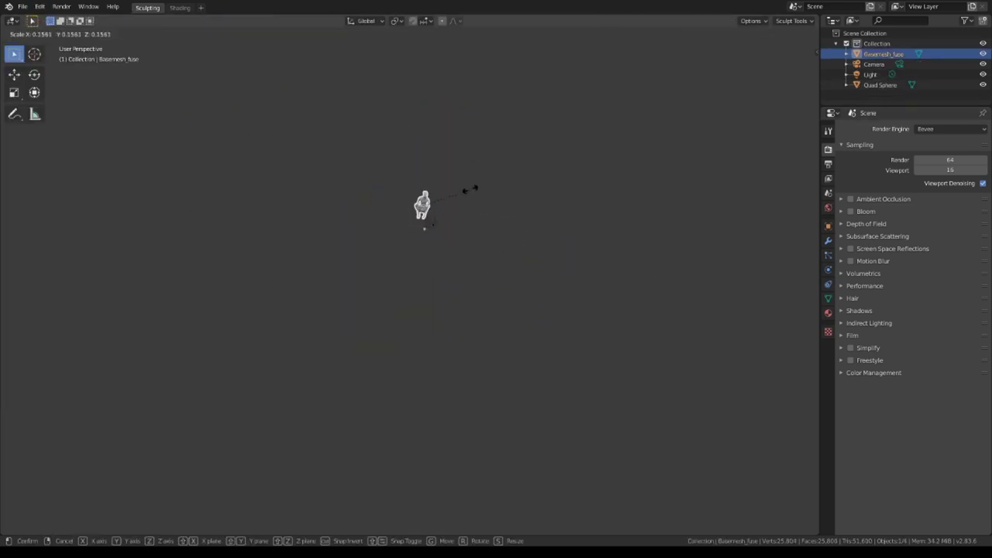
{"action": "key", "text": "KP_1"}
{"action": "scroll", "coordinate": [495, 302], "scroll_direction": "down", "scroll_amount": 10}
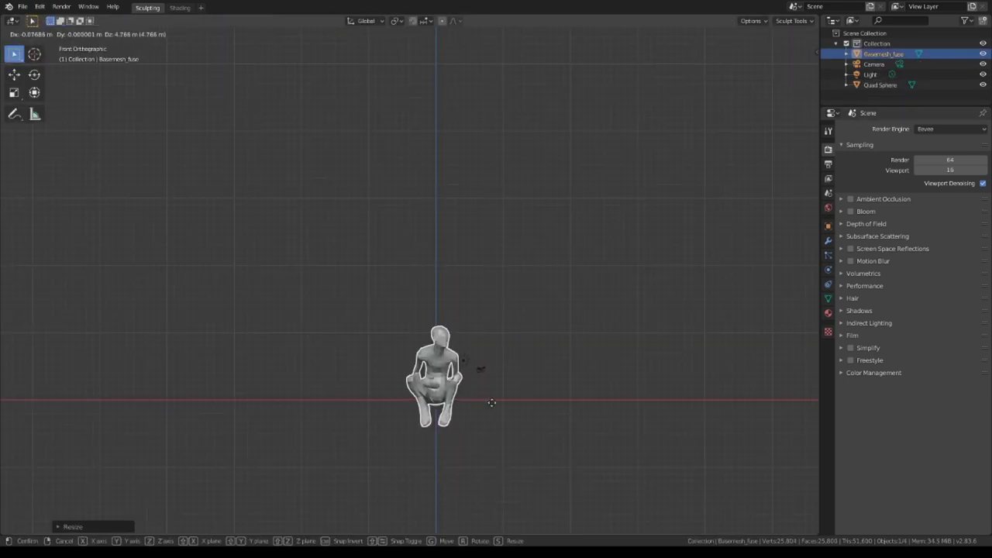
{"action": "key", "text": "KP_3"}
{"action": "key", "text": "ctrl+z"}
{"action": "key", "text": "ctrl+z"}
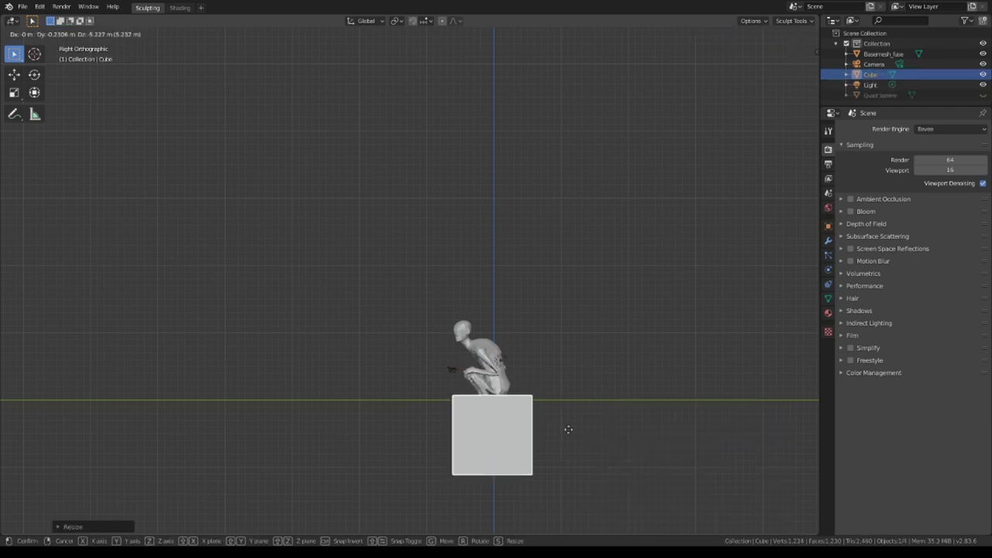
{"action": "middle_click_drag", "start_coordinate": [568, 429], "coordinate": [437, 409]}
{"action": "key", "text": "ctrl+z"}
- Scrape down the cube's corners to start faceting the rock
{"action": "key", "text": "KP_Decimal"}
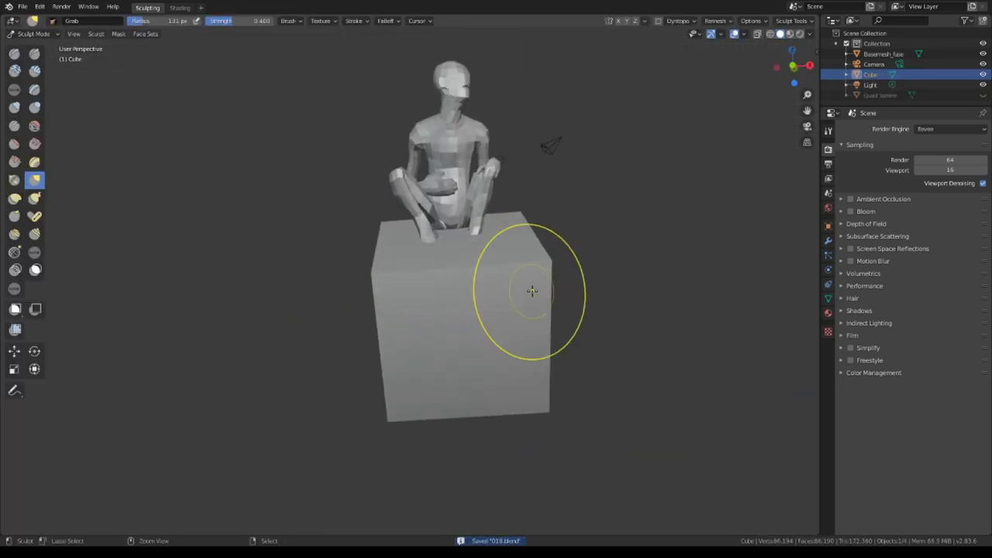
{"action": "key", "text": "ctrl+space"}
{"action": "left_click_drag", "start_coordinate": [430, 309], "coordinate": [496, 307]}
{"action": "left_click", "coordinate": [322, 21]}
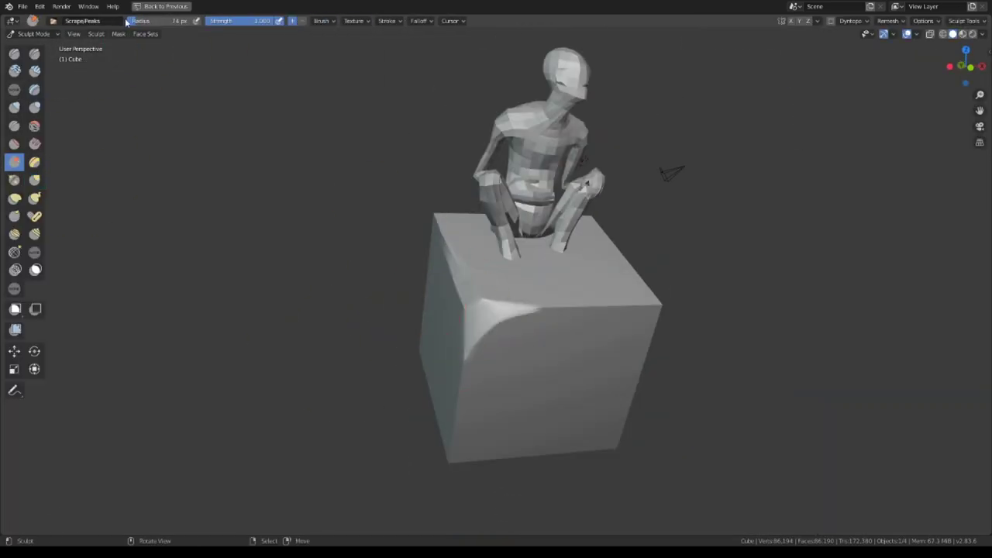
{"action": "middle_click_drag", "start_coordinate": [527, 309], "coordinate": [623, 365]}
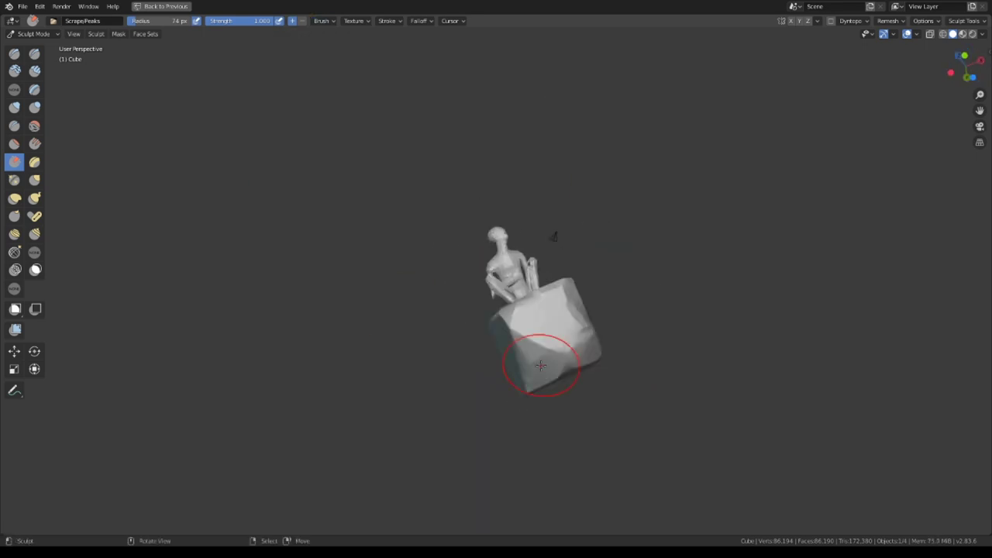
{"action": "middle_click_drag", "start_coordinate": [525, 269], "coordinate": [317, 278]}
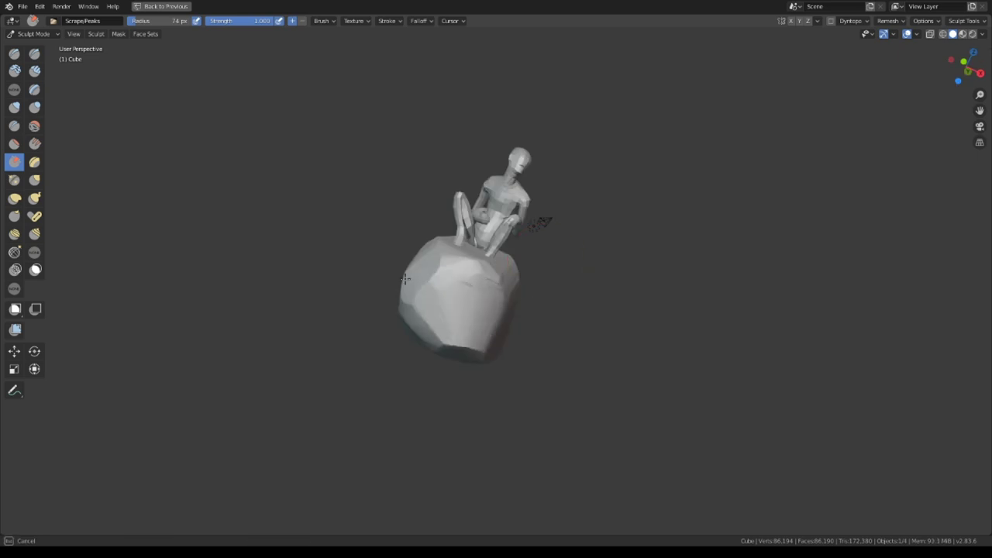
{"action": "middle_click_drag", "start_coordinate": [417, 365], "coordinate": [341, 512]}
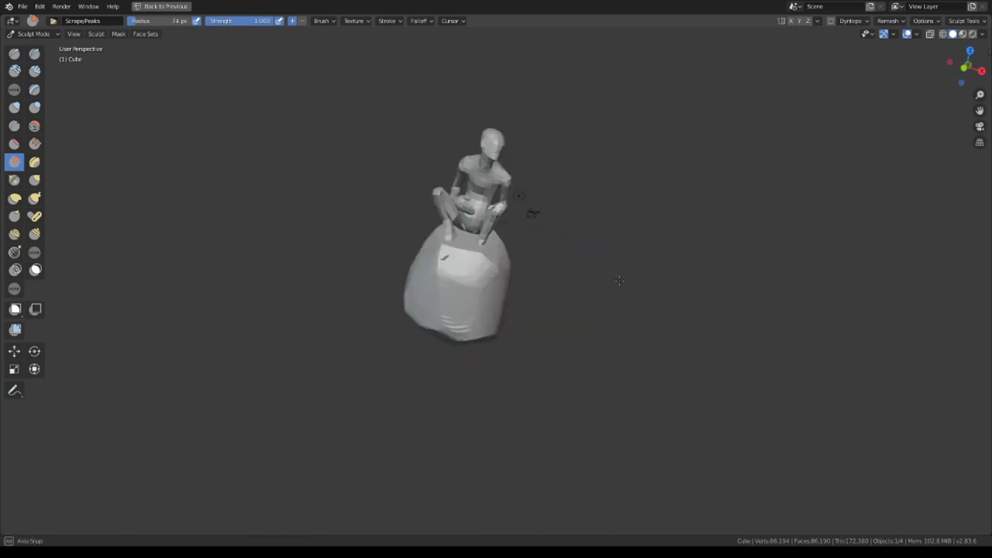
{"action": "middle_click_drag", "start_coordinate": [461, 269], "coordinate": [541, 229]}
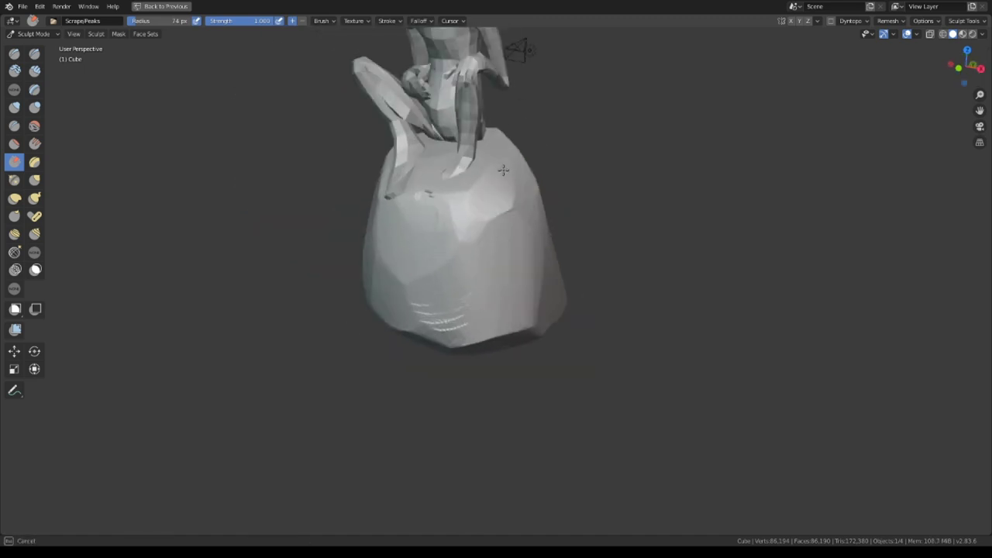
- Build up Clay Strips on the rock's surface from several angles
{"action": "key", "text": "c"}
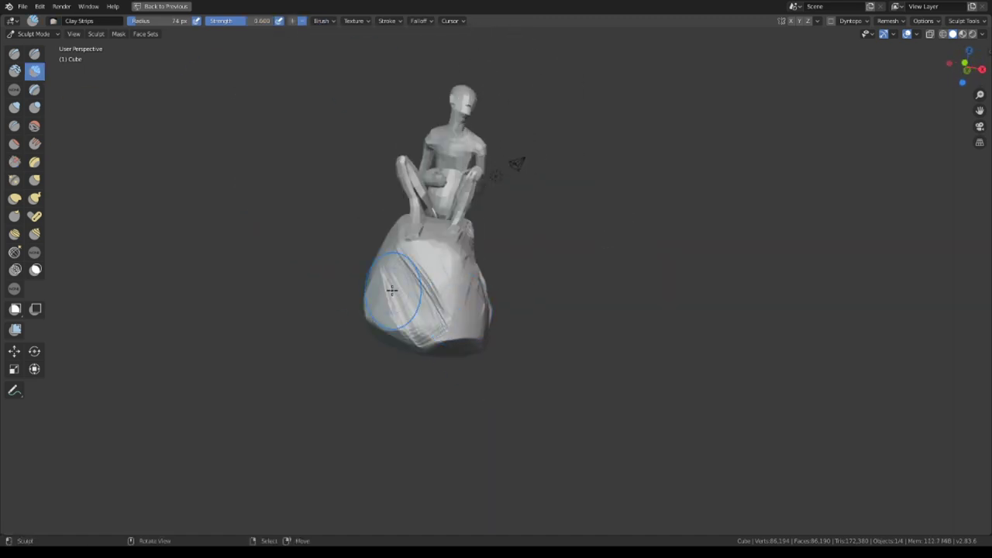
{"action": "middle_click_drag", "start_coordinate": [392, 289], "coordinate": [417, 282]}
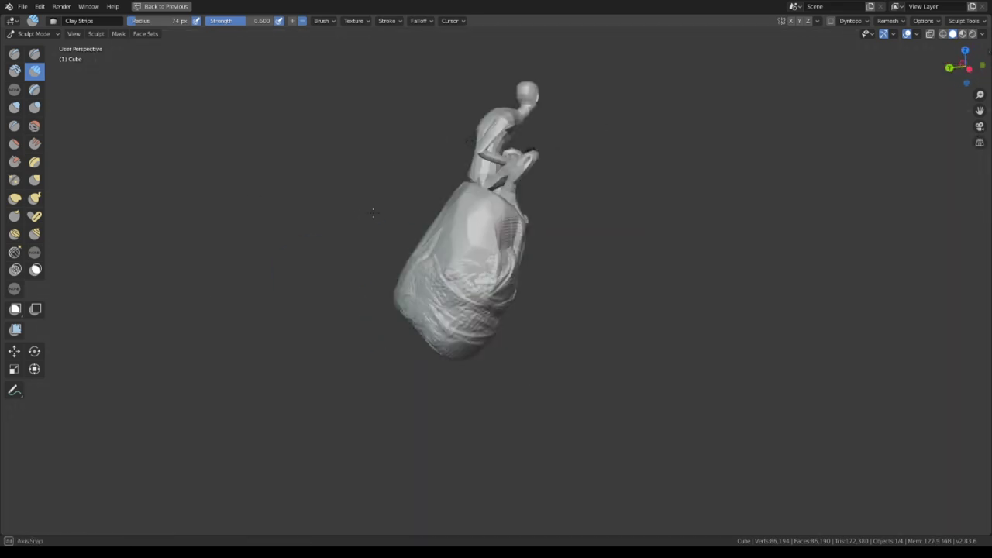
{"action": "mouse_move", "coordinate": [373, 212]}
{"action": "middle_mouse_down"}
{"action": "mouse_move", "coordinate": [401, 119]}
{"action": "mouse_move", "coordinate": [270, 153]}
{"action": "middle_mouse_up"}
{"action": "scroll", "coordinate": [400, 119], "scroll_direction": "up", "scroll_amount": 5}
{"action": "scroll", "coordinate": [270, 154], "scroll_direction": "down", "scroll_amount": 3}
{"action": "scroll", "coordinate": [409, 44], "scroll_direction": "up", "scroll_amount": 3}
{"action": "mouse_move", "coordinate": [409, 43]}
{"action": "middle_mouse_down"}
{"action": "mouse_move", "coordinate": [463, 136]}
{"action": "mouse_move", "coordinate": [658, 35]}
{"action": "middle_mouse_up"}
{"action": "scroll", "coordinate": [642, 214], "scroll_direction": "down", "scroll_amount": 3}
- Scrape down the rock's peaks all around for a craggy, uneven surface
{"action": "key", "text": "shift+t"}
{"action": "middle_click_drag", "start_coordinate": [642, 215], "coordinate": [457, 324]}
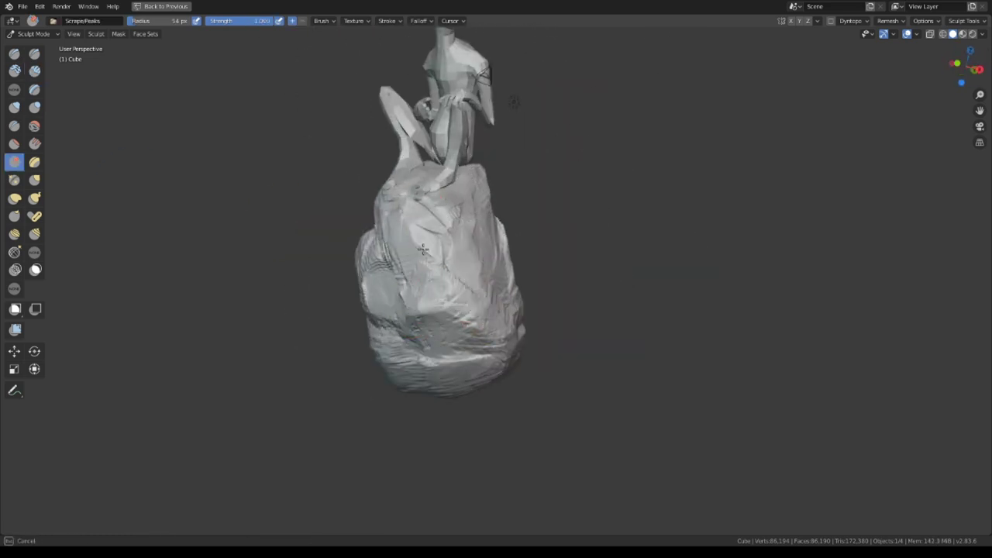
{"action": "middle_click_drag", "start_coordinate": [422, 248], "coordinate": [321, 163]}
{"action": "scroll", "coordinate": [252, 423], "scroll_direction": "down", "scroll_amount": 3}
{"action": "scroll", "coordinate": [452, 259], "scroll_direction": "up", "scroll_amount": 3}
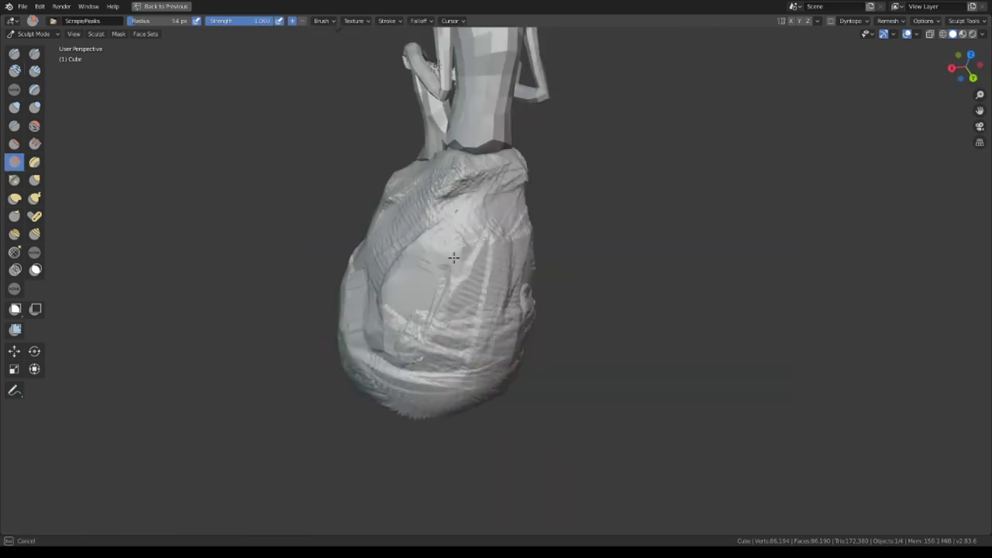
{"action": "mouse_move", "coordinate": [452, 259]}
{"action": "middle_mouse_down"}
{"action": "mouse_move", "coordinate": [437, 183]}
{"action": "mouse_move", "coordinate": [402, 377]}
{"action": "mouse_move", "coordinate": [520, 255]}
{"action": "mouse_move", "coordinate": [432, 261]}
{"action": "mouse_move", "coordinate": [507, 230]}
{"action": "mouse_move", "coordinate": [526, 196]}
{"action": "mouse_move", "coordinate": [400, 336]}
{"action": "mouse_move", "coordinate": [485, 315]}
{"action": "mouse_move", "coordinate": [408, 222]}
{"action": "mouse_move", "coordinate": [490, 88]}
{"action": "mouse_move", "coordinate": [570, 268]}
{"action": "middle_mouse_up"}
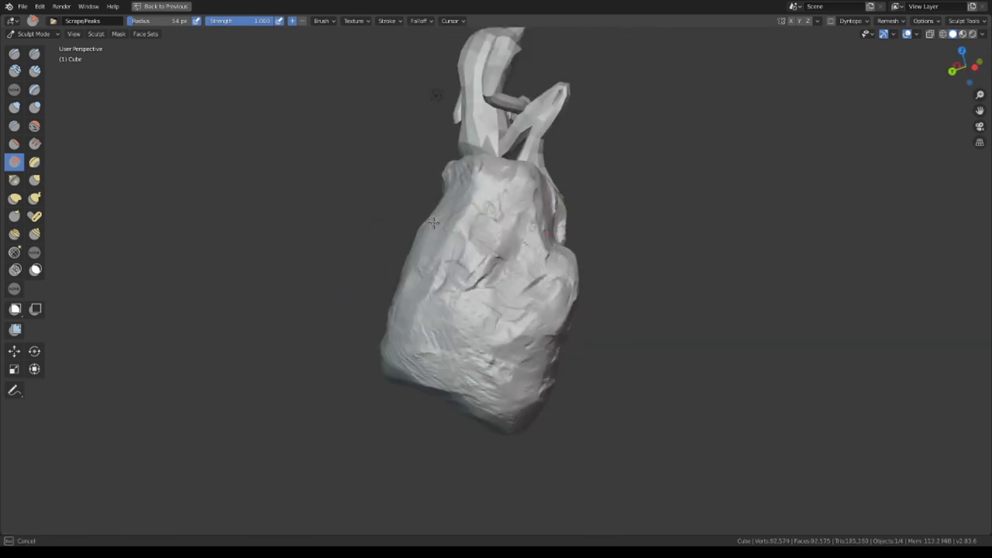
{"action": "middle_click_drag", "start_coordinate": [476, 421], "coordinate": [585, 334]}
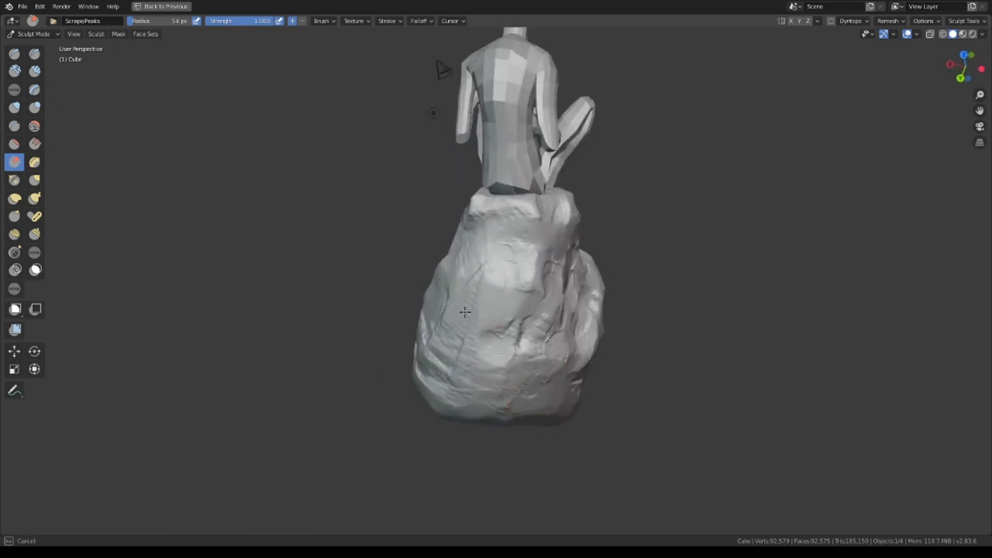
{"action": "mouse_move", "coordinate": [457, 369]}
{"action": "middle_mouse_down"}
{"action": "mouse_move", "coordinate": [535, 332]}
{"action": "mouse_move", "coordinate": [527, 191]}
{"action": "middle_mouse_up"}
{"action": "middle_click_drag", "start_coordinate": [456, 365], "coordinate": [399, 334]}
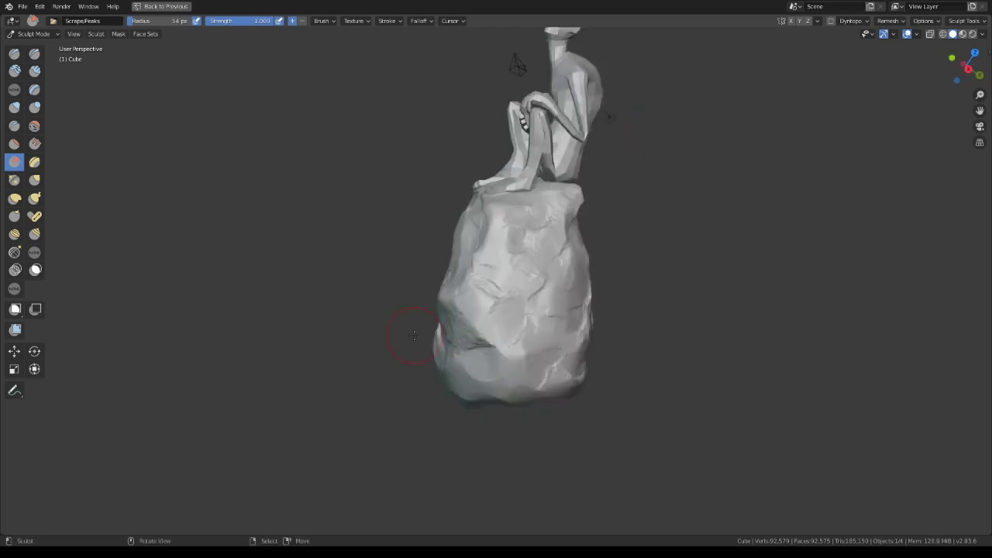
- Select the Grab brush and check the rock from straight side and back views
{"action": "key", "text": "KP_3"}
{"action": "key", "text": "g"}
{"action": "mouse_move", "coordinate": [479, 310]}
{"action": "middle_mouse_down"}
{"action": "mouse_move", "coordinate": [458, 289]}
{"action": "mouse_move", "coordinate": [287, 266]}
{"action": "middle_mouse_up"}
{"action": "key", "text": "ctrl+KP_1"}
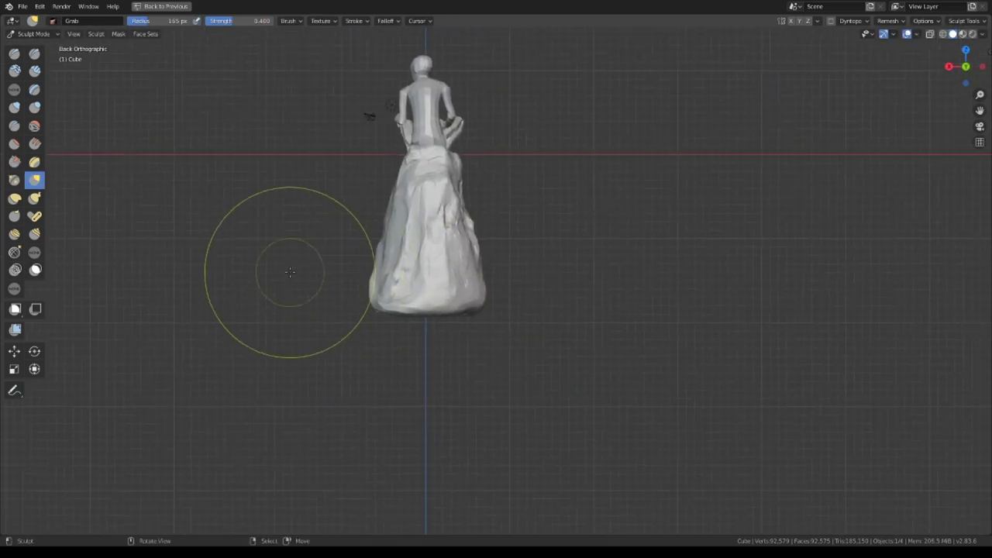
- Add a test cube in Object Mode, then delete it
{"action": "key", "text": "ctrl+Tab"}
{"action": "key", "text": "shift+a"}
{"action": "key", "text": "g"}
{"action": "left_click", "coordinate": [364, 356]}
{"action": "key", "text": "x"}
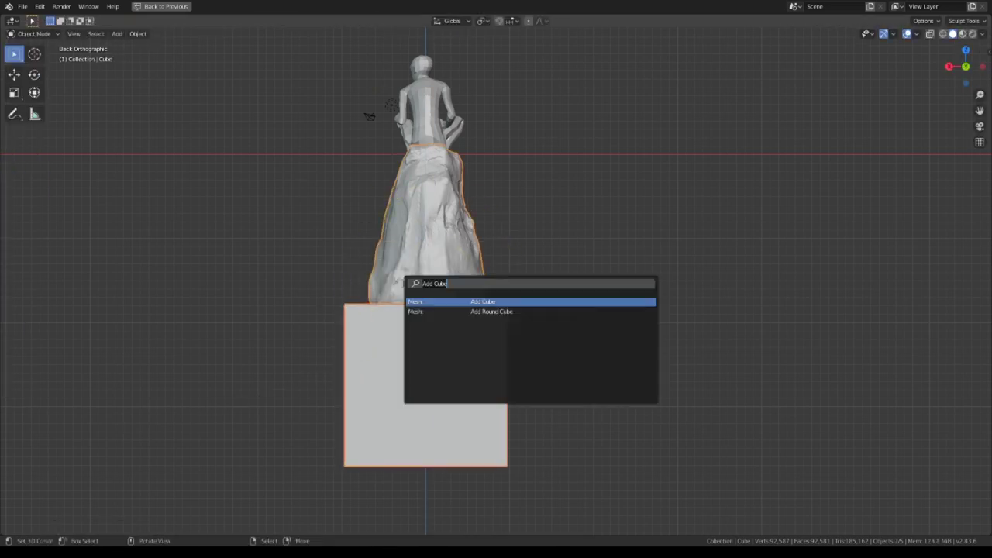
{"action": "left_click", "coordinate": [434, 300]}
{"action": "middle_click_drag", "start_coordinate": [434, 301], "coordinate": [484, 268]}
- Select the Basemesh_fuse figure, save the file as 018.blend, and frame it
{"action": "left_click", "coordinate": [381, 110]}
{"action": "key", "text": "ctrl+s"}
{"action": "key", "text": "KP_Decimal"}
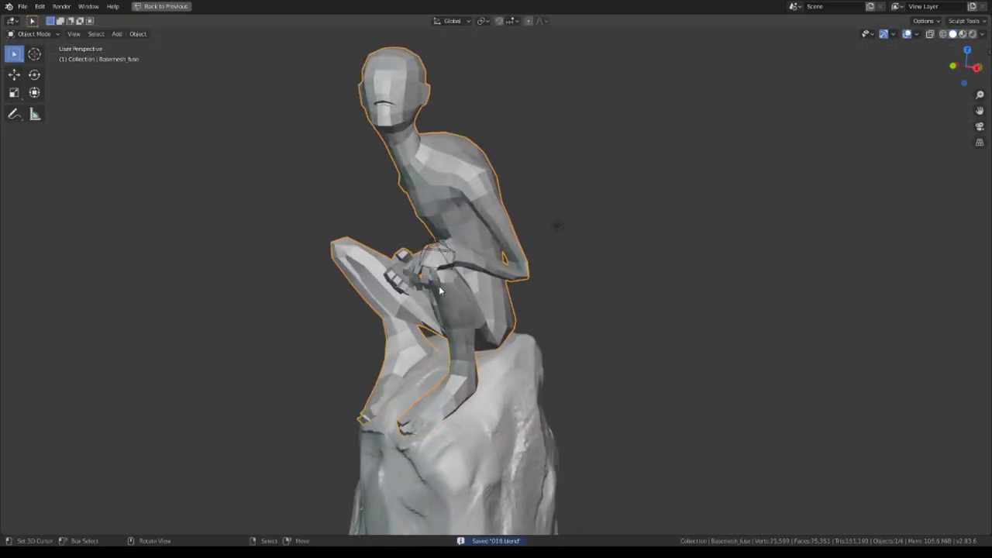
{"action": "middle_click_drag", "start_coordinate": [34, 348], "coordinate": [500, 236]}
{"action": "scroll", "coordinate": [357, 268], "scroll_direction": "down", "scroll_amount": 5}
{"action": "scroll", "coordinate": [427, 254], "scroll_direction": "up", "scroll_amount": 3}
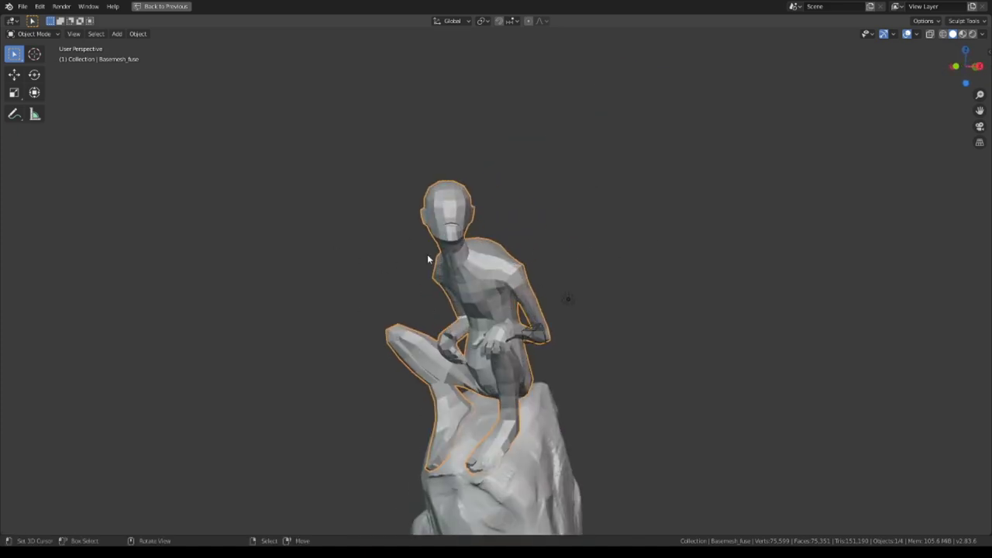
- Pull ears out from both sides of the head with the Grab brush
{"action": "key", "text": "ctrl+Tab"}
{"action": "scroll", "coordinate": [277, 215], "scroll_direction": "up", "scroll_amount": 5}
{"action": "middle_click_drag", "start_coordinate": [277, 215], "coordinate": [525, 250]}
{"action": "mouse_move", "coordinate": [378, 320]}
{"action": "middle_mouse_down"}
{"action": "mouse_move", "coordinate": [265, 259]}
{"action": "mouse_move", "coordinate": [344, 248]}
{"action": "mouse_move", "coordinate": [549, 310]}
{"action": "mouse_move", "coordinate": [455, 299]}
{"action": "mouse_move", "coordinate": [589, 315]}
{"action": "mouse_move", "coordinate": [464, 211]}
{"action": "mouse_move", "coordinate": [434, 271]}
{"action": "mouse_move", "coordinate": [438, 321]}
{"action": "mouse_move", "coordinate": [327, 252]}
{"action": "middle_mouse_up"}
{"action": "scroll", "coordinate": [344, 248], "scroll_direction": "up", "scroll_amount": 4}
{"action": "scroll", "coordinate": [589, 315], "scroll_direction": "up", "scroll_amount": 3}
{"action": "scroll", "coordinate": [465, 211], "scroll_direction": "down", "scroll_amount": 5}
- Save again and refine the ears, checking the figure from side and front
{"action": "key", "text": "ctrl+s"}
{"action": "mouse_move", "coordinate": [221, 349]}
{"action": "middle_mouse_down"}
{"action": "mouse_move", "coordinate": [283, 327]}
{"action": "mouse_move", "coordinate": [472, 427]}
{"action": "mouse_move", "coordinate": [442, 262]}
{"action": "middle_mouse_up"}
{"action": "scroll", "coordinate": [283, 328], "scroll_direction": "down", "scroll_amount": 4}
{"action": "scroll", "coordinate": [365, 314], "scroll_direction": "up", "scroll_amount": 2}
{"action": "scroll", "coordinate": [510, 326], "scroll_direction": "down", "scroll_amount": 3}
{"action": "mouse_move", "coordinate": [364, 314]}
{"action": "middle_mouse_down"}
{"action": "mouse_move", "coordinate": [509, 326]}
{"action": "mouse_move", "coordinate": [448, 310]}
{"action": "mouse_move", "coordinate": [442, 276]}
{"action": "middle_mouse_up"}
{"action": "scroll", "coordinate": [443, 277], "scroll_direction": "up", "scroll_amount": 5}
{"action": "scroll", "coordinate": [427, 175], "scroll_direction": "up", "scroll_amount": 2}
{"action": "mouse_move", "coordinate": [427, 175]}
{"action": "middle_mouse_down"}
{"action": "mouse_move", "coordinate": [332, 222]}
{"action": "mouse_move", "coordinate": [389, 261]}
{"action": "mouse_move", "coordinate": [409, 257]}
{"action": "mouse_move", "coordinate": [310, 244]}
{"action": "mouse_move", "coordinate": [427, 210]}
{"action": "mouse_move", "coordinate": [411, 267]}
{"action": "mouse_move", "coordinate": [440, 225]}
{"action": "mouse_move", "coordinate": [403, 264]}
{"action": "middle_mouse_up"}
{"action": "key", "text": "shift+x"}
{"action": "scroll", "coordinate": [384, 286], "scroll_direction": "down", "scroll_amount": 4}
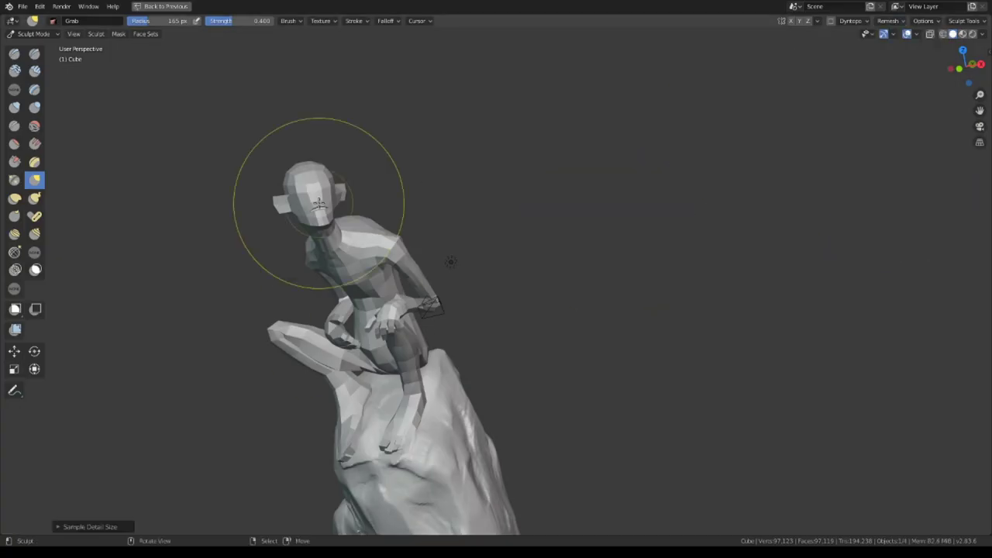
- Remesh the figure with a 0.1 m voxel size for denser, even geometry
{"action": "left_click", "coordinate": [886, 123]}
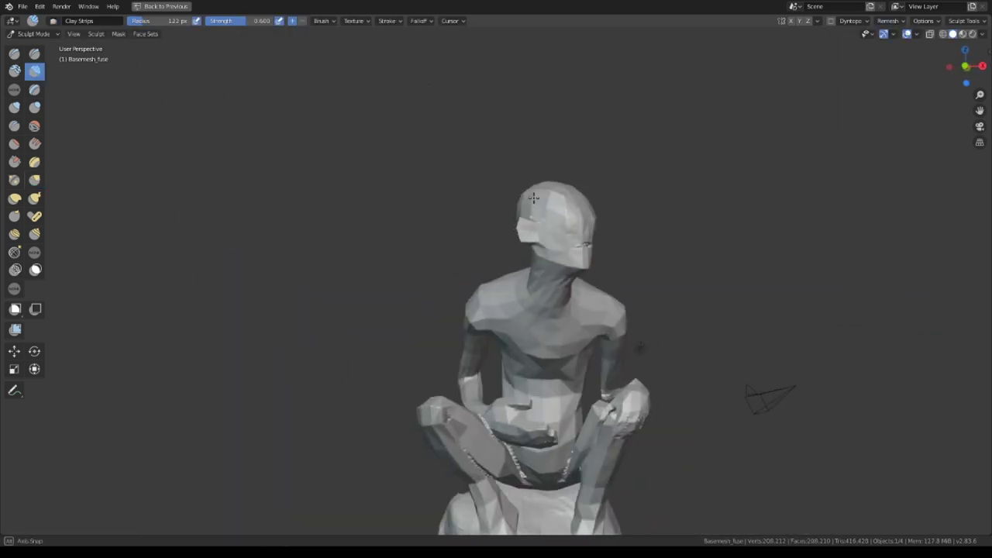
{"action": "mouse_move", "coordinate": [383, 314]}
{"action": "middle_mouse_down"}
{"action": "mouse_move", "coordinate": [442, 270]}
{"action": "mouse_move", "coordinate": [421, 232]}
{"action": "mouse_move", "coordinate": [474, 247]}
{"action": "middle_mouse_up"}
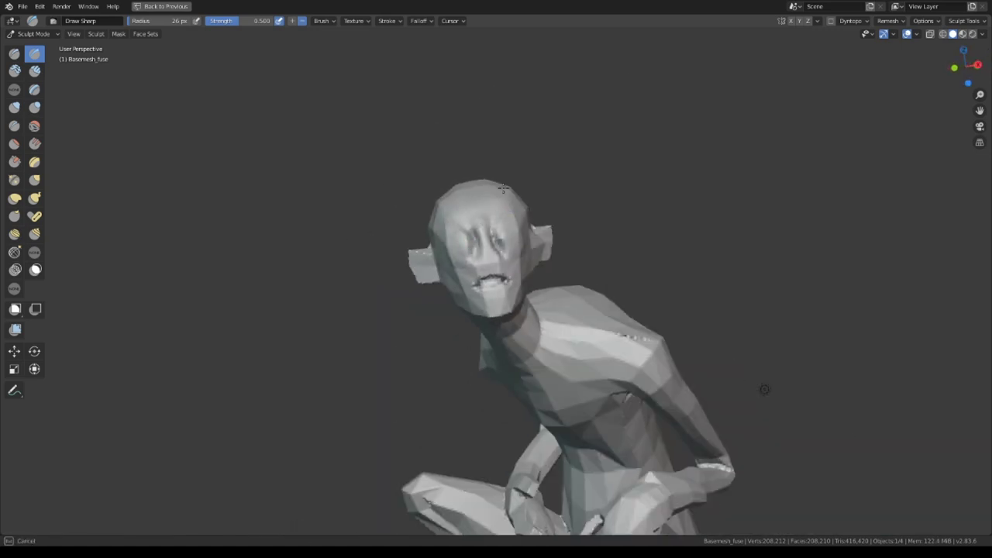
{"action": "mouse_move", "coordinate": [504, 187]}
{"action": "middle_mouse_down"}
{"action": "mouse_move", "coordinate": [484, 252]}
{"action": "mouse_move", "coordinate": [496, 255]}
{"action": "mouse_move", "coordinate": [465, 252]}
{"action": "mouse_move", "coordinate": [488, 252]}
{"action": "middle_mouse_up"}
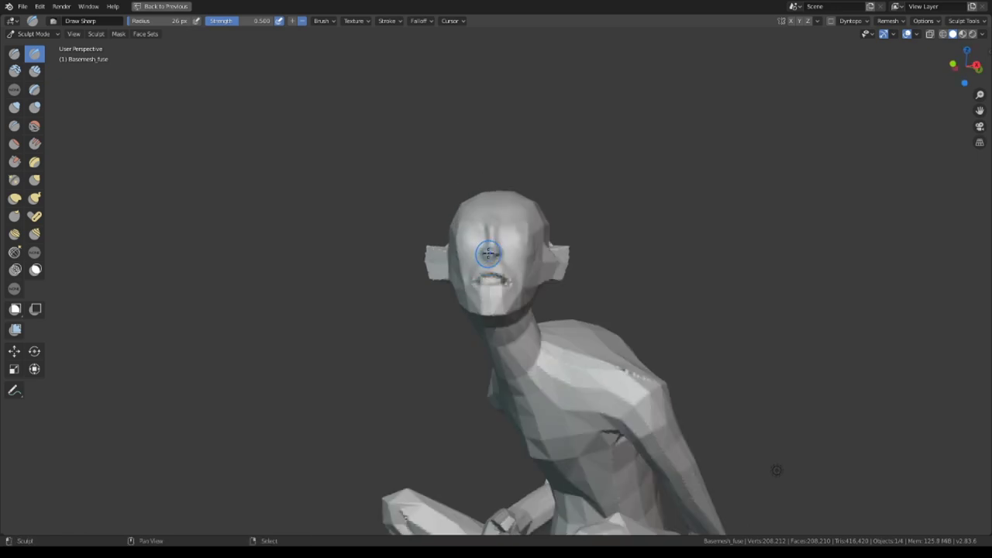
{"action": "scroll", "coordinate": [488, 253], "scroll_direction": "up", "scroll_amount": 4}
{"action": "scroll", "coordinate": [524, 224], "scroll_direction": "down", "scroll_amount": 2}
{"action": "scroll", "coordinate": [465, 186], "scroll_direction": "down", "scroll_amount": 2}
- Carve brow ridges, eye sockets, a nose and an open mouth into the face
{"action": "middle_click_drag", "start_coordinate": [443, 166], "coordinate": [398, 171]}
{"action": "scroll", "coordinate": [398, 171], "scroll_direction": "up", "scroll_amount": 4}
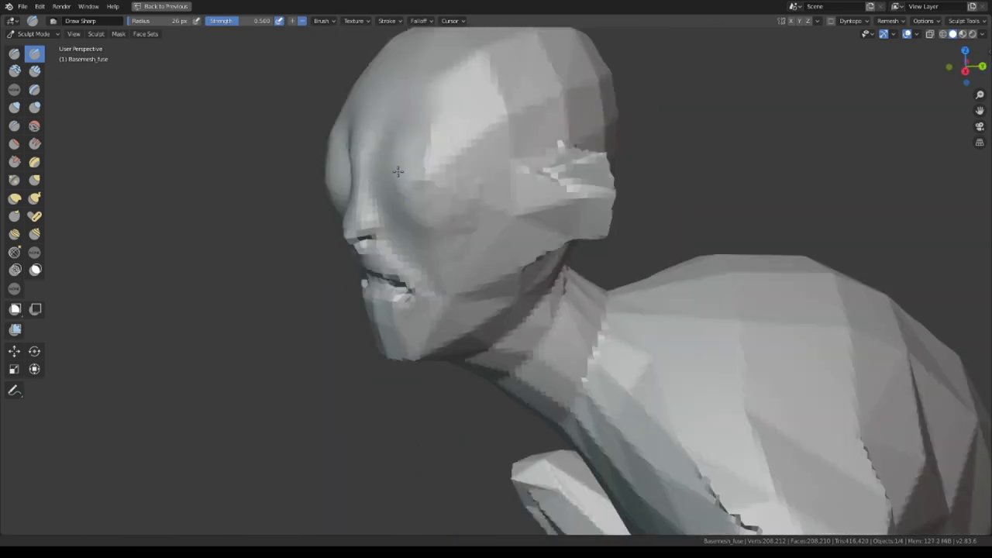
{"action": "scroll", "coordinate": [397, 172], "scroll_direction": "down", "scroll_amount": 5}
{"action": "mouse_move", "coordinate": [442, 230]}
{"action": "middle_mouse_down"}
{"action": "mouse_move", "coordinate": [472, 239]}
{"action": "mouse_move", "coordinate": [449, 248]}
{"action": "mouse_move", "coordinate": [479, 261]}
{"action": "middle_mouse_up"}
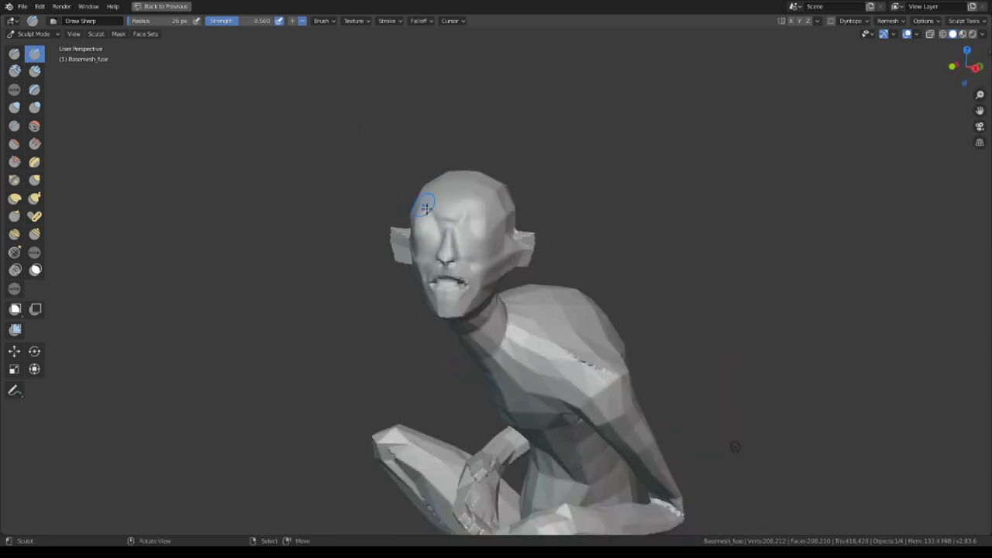
{"action": "mouse_move", "coordinate": [449, 187]}
{"action": "middle_mouse_down"}
{"action": "mouse_move", "coordinate": [520, 166]}
{"action": "mouse_move", "coordinate": [310, 173]}
{"action": "mouse_move", "coordinate": [414, 264]}
{"action": "mouse_move", "coordinate": [342, 298]}
{"action": "middle_mouse_up"}
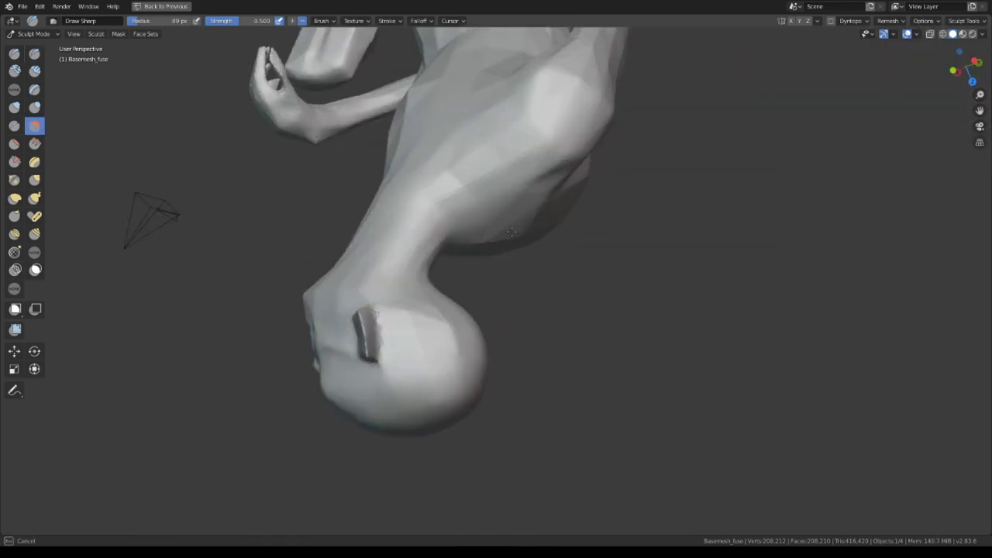
{"action": "middle_click_drag", "start_coordinate": [511, 231], "coordinate": [637, 293]}
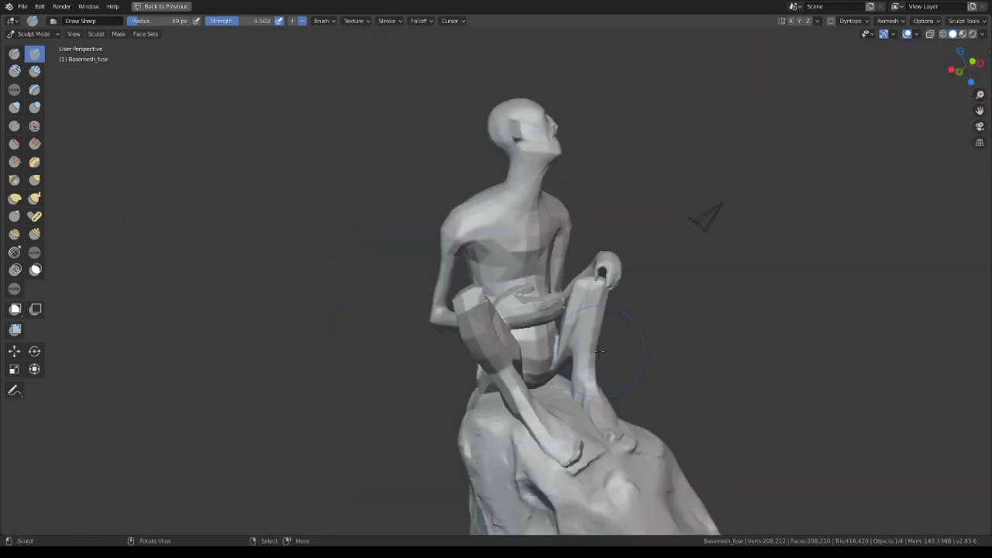
{"action": "middle_click_drag", "start_coordinate": [394, 217], "coordinate": [375, 385]}
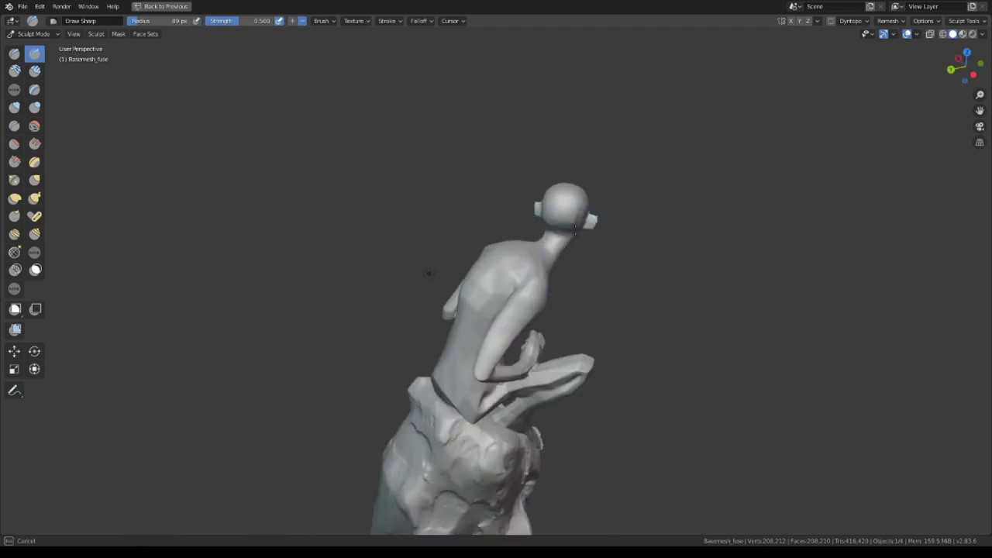
{"action": "mouse_move", "coordinate": [428, 272]}
{"action": "middle_mouse_down"}
{"action": "mouse_move", "coordinate": [547, 269]}
{"action": "mouse_move", "coordinate": [488, 239]}
{"action": "mouse_move", "coordinate": [568, 371]}
{"action": "mouse_move", "coordinate": [400, 215]}
{"action": "mouse_move", "coordinate": [522, 321]}
{"action": "mouse_move", "coordinate": [463, 376]}
{"action": "middle_mouse_up"}
{"action": "key", "text": "i"}
{"action": "scroll", "coordinate": [472, 274], "scroll_direction": "up", "scroll_amount": 5}
- Mask everything on the figure except the jaw and neck
{"action": "scroll", "coordinate": [463, 375], "scroll_direction": "up", "scroll_amount": 5}
{"action": "middle_click_drag", "start_coordinate": [327, 349], "coordinate": [501, 295]}
{"action": "scroll", "coordinate": [493, 326], "scroll_direction": "down", "scroll_amount": 8}
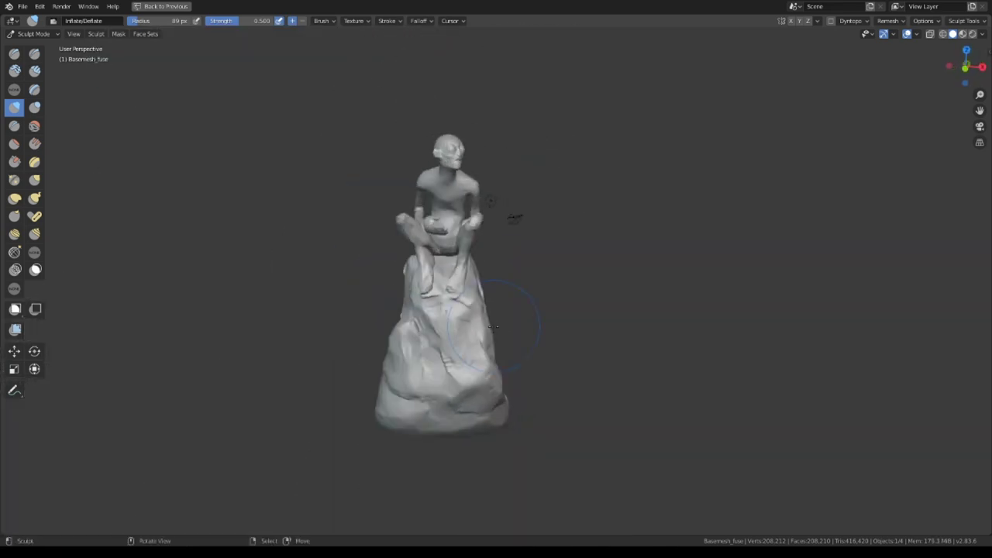
{"action": "scroll", "coordinate": [546, 214], "scroll_direction": "up", "scroll_amount": 6}
{"action": "key", "text": "g"}
{"action": "middle_click_drag", "start_coordinate": [546, 213], "coordinate": [287, 243]}
{"action": "key", "text": "shift+a"}
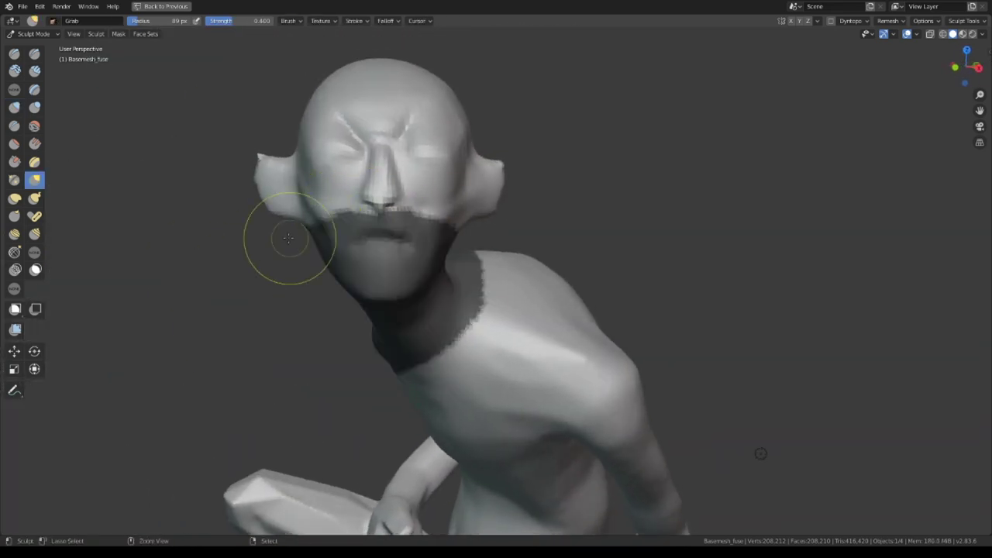
{"action": "mouse_move", "coordinate": [386, 258]}
{"action": "middle_mouse_down"}
{"action": "mouse_move", "coordinate": [602, 271]}
{"action": "mouse_move", "coordinate": [436, 182]}
{"action": "mouse_move", "coordinate": [477, 356]}
{"action": "mouse_move", "coordinate": [418, 271]}
{"action": "mouse_move", "coordinate": [483, 410]}
{"action": "mouse_move", "coordinate": [450, 434]}
{"action": "mouse_move", "coordinate": [427, 523]}
{"action": "mouse_move", "coordinate": [210, 295]}
{"action": "mouse_move", "coordinate": [414, 284]}
{"action": "mouse_move", "coordinate": [422, 232]}
{"action": "mouse_move", "coordinate": [432, 276]}
{"action": "mouse_move", "coordinate": [487, 302]}
{"action": "mouse_move", "coordinate": [449, 283]}
{"action": "mouse_move", "coordinate": [487, 240]}
{"action": "mouse_move", "coordinate": [432, 276]}
{"action": "mouse_move", "coordinate": [488, 210]}
{"action": "mouse_move", "coordinate": [543, 232]}
{"action": "mouse_move", "coordinate": [511, 177]}
{"action": "mouse_move", "coordinate": [357, 174]}
{"action": "mouse_move", "coordinate": [410, 164]}
{"action": "mouse_move", "coordinate": [461, 298]}
{"action": "middle_mouse_up"}
{"action": "scroll", "coordinate": [448, 381], "scroll_direction": "up", "scroll_amount": 2}
- Pull the unmasked jaw and neck into a new shape with the Grab brush
{"action": "key", "text": "g"}
{"action": "scroll", "coordinate": [486, 262], "scroll_direction": "up", "scroll_amount": 1}
{"action": "scroll", "coordinate": [487, 303], "scroll_direction": "down", "scroll_amount": 3}
{"action": "scroll", "coordinate": [487, 241], "scroll_direction": "up", "scroll_amount": 3}
{"action": "scroll", "coordinate": [512, 177], "scroll_direction": "down", "scroll_amount": 3}
{"action": "mouse_move", "coordinate": [566, 331]}
{"action": "middle_mouse_down"}
{"action": "mouse_move", "coordinate": [531, 288]}
{"action": "mouse_move", "coordinate": [524, 166]}
{"action": "mouse_move", "coordinate": [486, 194]}
{"action": "mouse_move", "coordinate": [589, 225]}
{"action": "mouse_move", "coordinate": [565, 170]}
{"action": "mouse_move", "coordinate": [637, 97]}
{"action": "middle_mouse_up"}
{"action": "scroll", "coordinate": [486, 194], "scroll_direction": "up", "scroll_amount": 3}
{"action": "scroll", "coordinate": [486, 193], "scroll_direction": "down", "scroll_amount": 4}
{"action": "scroll", "coordinate": [599, 217], "scroll_direction": "up", "scroll_amount": 4}
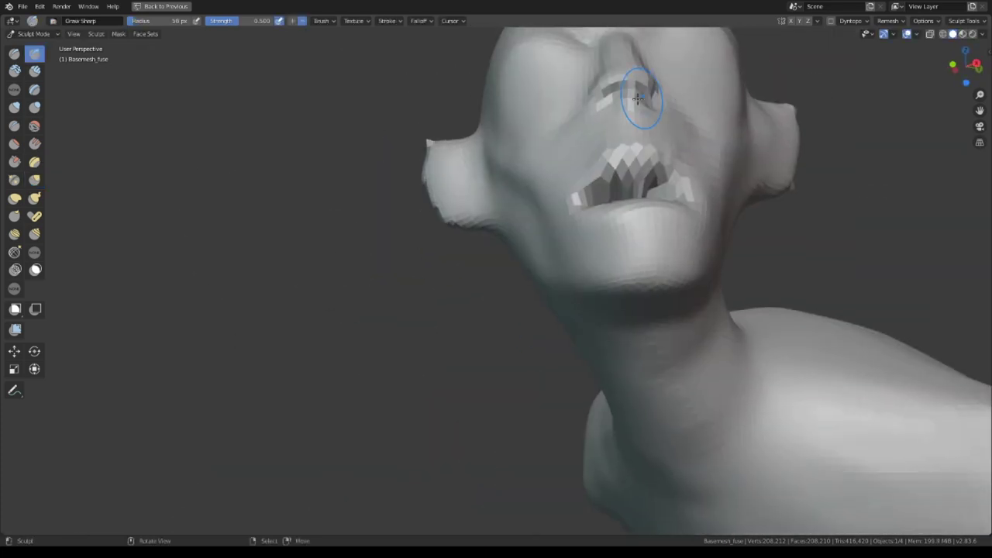
- Continue reshaping the jaw with the Grab brush while reviewing the whole figure
{"action": "key", "text": "g"}
{"action": "scroll", "coordinate": [637, 130], "scroll_direction": "down", "scroll_amount": 5}
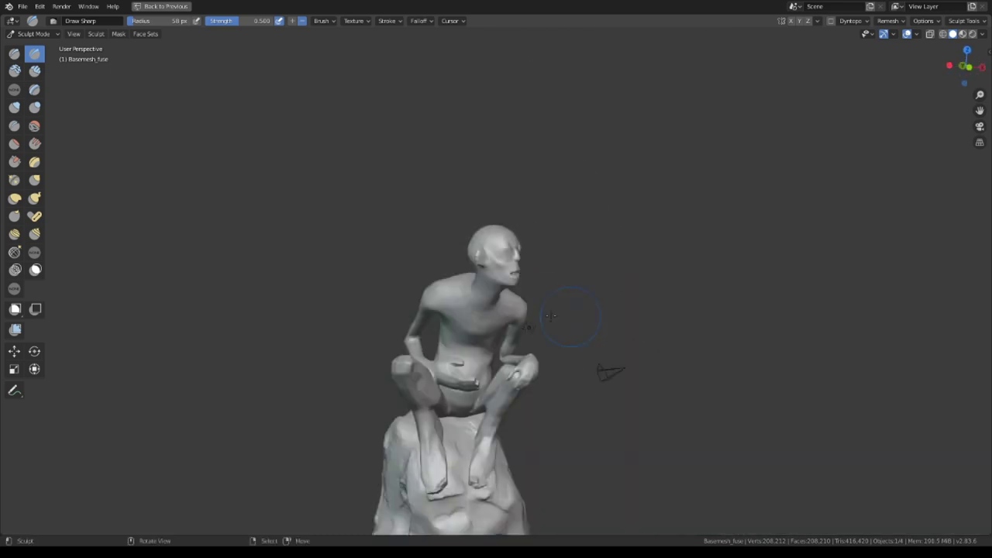
{"action": "mouse_move", "coordinate": [602, 372]}
{"action": "middle_mouse_down"}
{"action": "mouse_move", "coordinate": [438, 369]}
{"action": "mouse_move", "coordinate": [388, 326]}
{"action": "mouse_move", "coordinate": [335, 308]}
{"action": "mouse_move", "coordinate": [531, 243]}
{"action": "mouse_move", "coordinate": [410, 288]}
{"action": "mouse_move", "coordinate": [538, 287]}
{"action": "mouse_move", "coordinate": [538, 328]}
{"action": "mouse_move", "coordinate": [422, 315]}
{"action": "middle_mouse_up"}
{"action": "scroll", "coordinate": [388, 325], "scroll_direction": "up", "scroll_amount": 5}
{"action": "scroll", "coordinate": [538, 287], "scroll_direction": "up", "scroll_amount": 4}
{"action": "scroll", "coordinate": [538, 286], "scroll_direction": "down", "scroll_amount": 5}
- Carve neck tendons, collarbones and ridged chest forms with Draw Sharp
{"action": "mouse_move", "coordinate": [509, 282]}
{"action": "middle_mouse_down"}
{"action": "mouse_move", "coordinate": [321, 221]}
{"action": "mouse_move", "coordinate": [434, 346]}
{"action": "mouse_move", "coordinate": [538, 201]}
{"action": "mouse_move", "coordinate": [421, 354]}
{"action": "mouse_move", "coordinate": [427, 433]}
{"action": "middle_mouse_up"}
{"action": "middle_click_drag", "start_coordinate": [436, 372], "coordinate": [347, 330]}
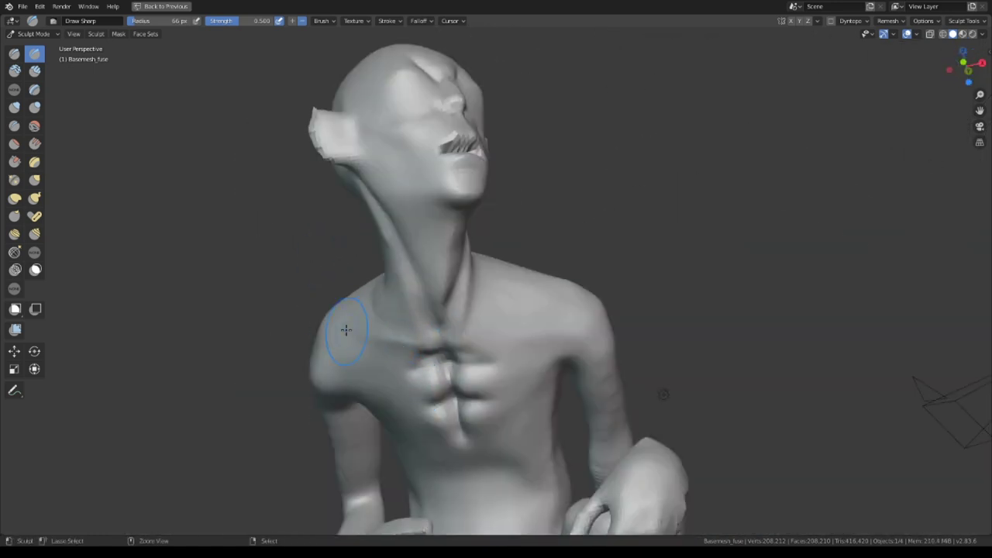
{"action": "middle_click_drag", "start_coordinate": [597, 306], "coordinate": [380, 389]}
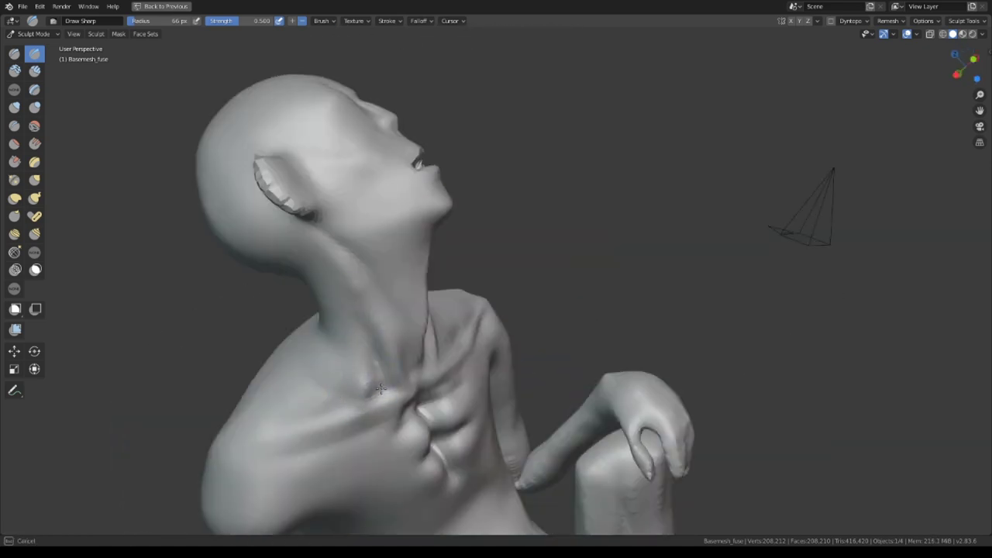
{"action": "mouse_move", "coordinate": [330, 352]}
{"action": "middle_mouse_down"}
{"action": "mouse_move", "coordinate": [409, 301]}
{"action": "mouse_move", "coordinate": [383, 248]}
{"action": "mouse_move", "coordinate": [398, 210]}
{"action": "mouse_move", "coordinate": [409, 321]}
{"action": "mouse_move", "coordinate": [438, 226]}
{"action": "mouse_move", "coordinate": [426, 194]}
{"action": "mouse_move", "coordinate": [398, 243]}
{"action": "mouse_move", "coordinate": [413, 147]}
{"action": "mouse_move", "coordinate": [443, 126]}
{"action": "mouse_move", "coordinate": [434, 93]}
{"action": "mouse_move", "coordinate": [418, 202]}
{"action": "mouse_move", "coordinate": [367, 158]}
{"action": "mouse_move", "coordinate": [454, 100]}
{"action": "mouse_move", "coordinate": [425, 80]}
{"action": "mouse_move", "coordinate": [490, 206]}
{"action": "mouse_move", "coordinate": [569, 193]}
{"action": "mouse_move", "coordinate": [542, 186]}
{"action": "mouse_move", "coordinate": [452, 231]}
{"action": "mouse_move", "coordinate": [403, 217]}
{"action": "mouse_move", "coordinate": [465, 232]}
{"action": "mouse_move", "coordinate": [348, 196]}
{"action": "middle_mouse_up"}
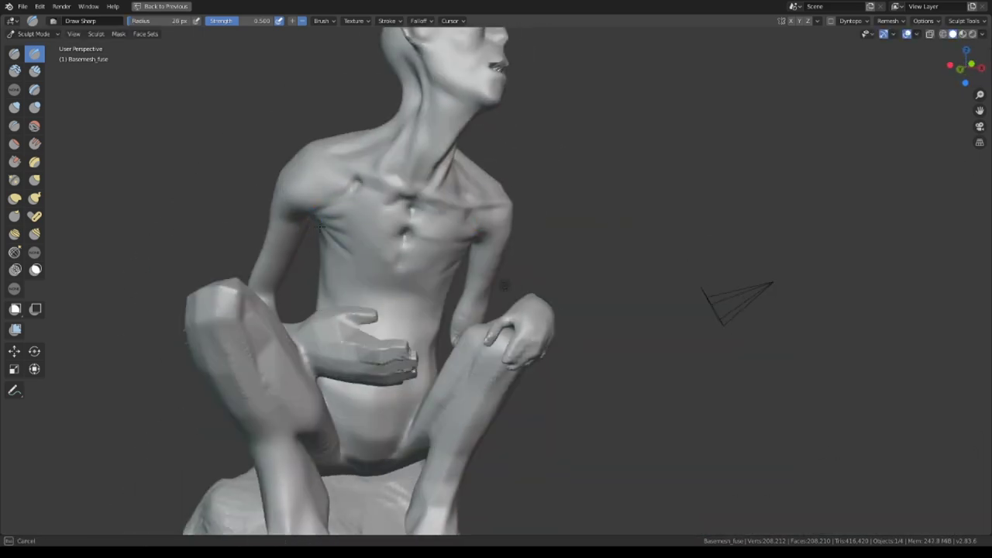
- Shape a loincloth flap hanging between the legs with the Grab brush
{"action": "mouse_move", "coordinate": [503, 286]}
{"action": "middle_mouse_down"}
{"action": "mouse_move", "coordinate": [361, 270]}
{"action": "mouse_move", "coordinate": [465, 284]}
{"action": "mouse_move", "coordinate": [447, 319]}
{"action": "mouse_move", "coordinate": [443, 199]}
{"action": "mouse_move", "coordinate": [428, 202]}
{"action": "middle_mouse_up"}
{"action": "middle_click_drag", "start_coordinate": [433, 241], "coordinate": [471, 269]}
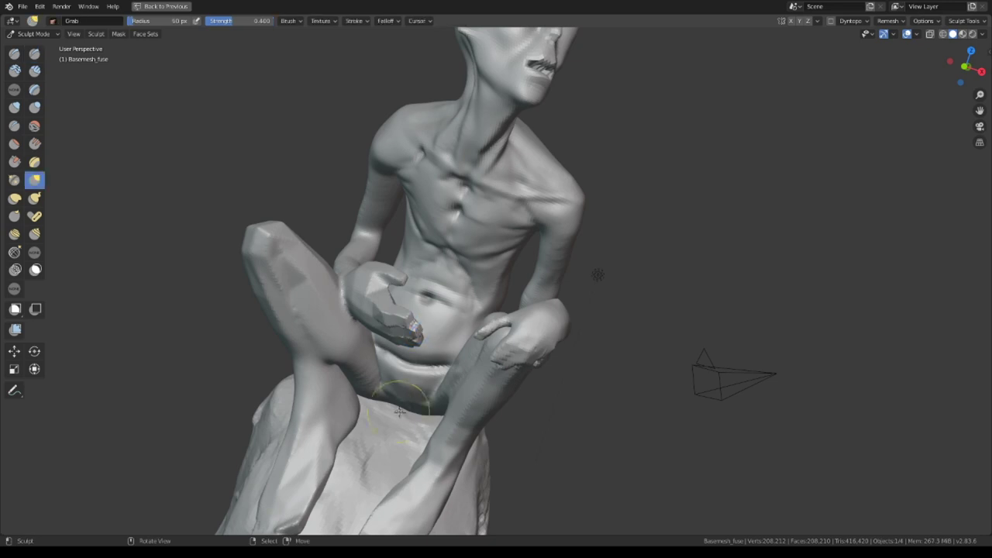
{"action": "middle_click_drag", "start_coordinate": [399, 411], "coordinate": [482, 282], "text": "ctrl"}
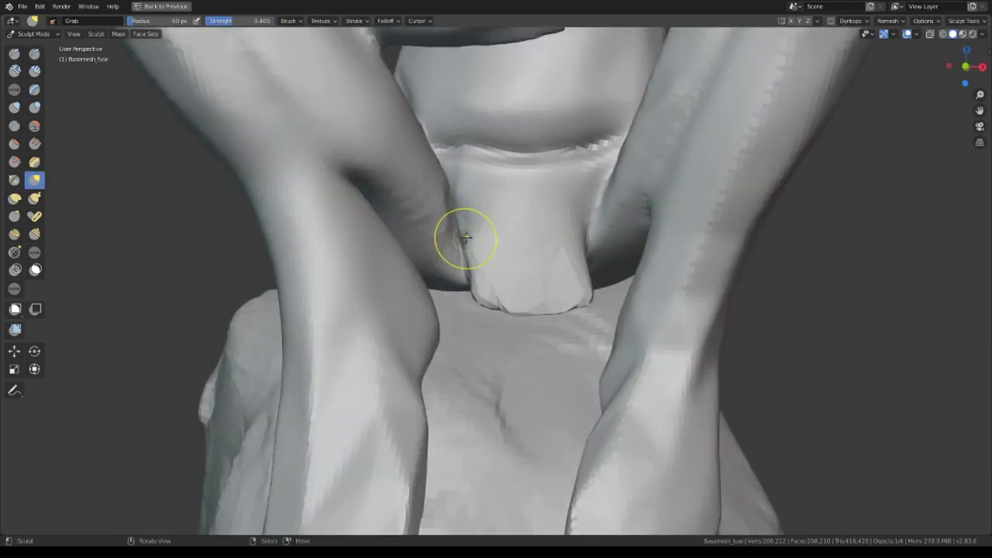
- Pull the loincloth flap down over the rock's front with a 40 px Grab brush
{"action": "left_click", "coordinate": [529, 236]}
{"action": "middle_click_drag", "start_coordinate": [528, 236], "coordinate": [503, 273]}
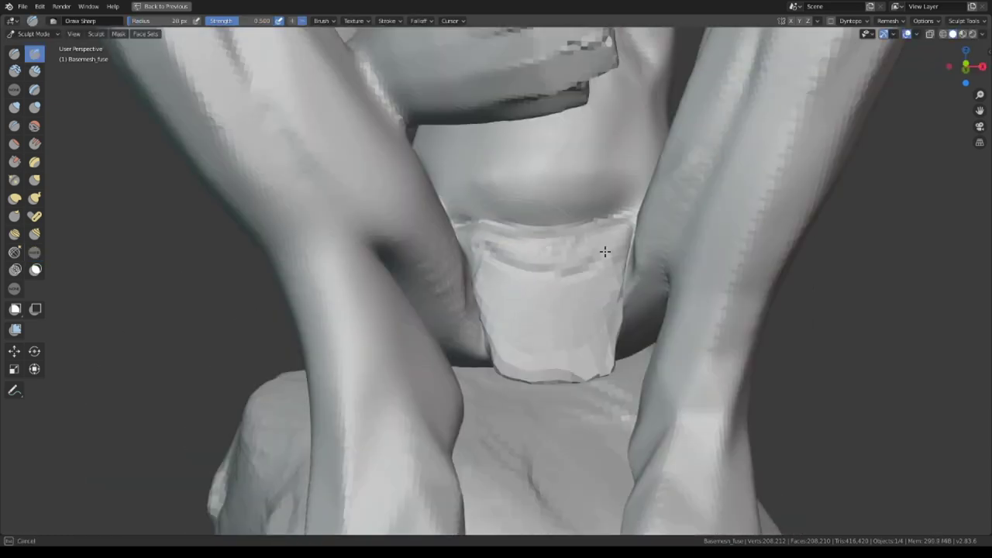
{"action": "mouse_move", "coordinate": [553, 348]}
{"action": "middle_mouse_down", "text": "ctrl"}
{"action": "mouse_move", "coordinate": [511, 248]}
{"action": "mouse_move", "coordinate": [480, 233]}
{"action": "mouse_move", "coordinate": [461, 252]}
{"action": "mouse_move", "coordinate": [578, 150]}
{"action": "mouse_move", "coordinate": [467, 255]}
{"action": "mouse_move", "coordinate": [495, 269]}
{"action": "middle_mouse_up", "text": "ctrl"}
{"action": "middle_click_drag", "start_coordinate": [513, 311], "coordinate": [464, 371]}
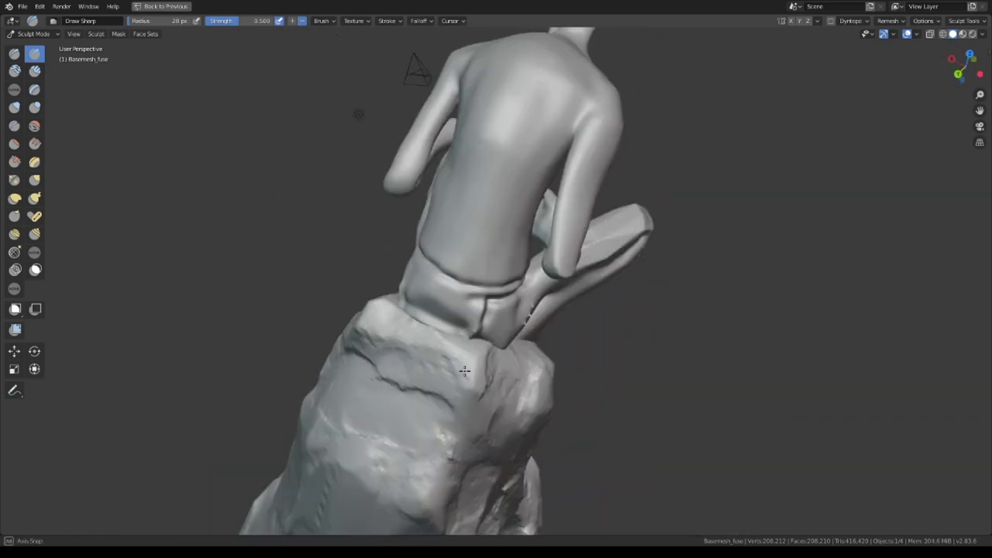
{"action": "key", "text": "g"}
{"action": "mouse_move", "coordinate": [398, 308]}
{"action": "middle_mouse_down"}
{"action": "mouse_move", "coordinate": [387, 299]}
{"action": "mouse_move", "coordinate": [380, 321]}
{"action": "mouse_move", "coordinate": [381, 380]}
{"action": "mouse_move", "coordinate": [396, 284]}
{"action": "mouse_move", "coordinate": [482, 310]}
{"action": "mouse_move", "coordinate": [273, 283]}
{"action": "mouse_move", "coordinate": [388, 233]}
{"action": "mouse_move", "coordinate": [531, 261]}
{"action": "mouse_move", "coordinate": [326, 137]}
{"action": "mouse_move", "coordinate": [470, 284]}
{"action": "mouse_move", "coordinate": [527, 261]}
{"action": "mouse_move", "coordinate": [284, 67]}
{"action": "mouse_move", "coordinate": [461, 164]}
{"action": "mouse_move", "coordinate": [646, 226]}
{"action": "mouse_move", "coordinate": [525, 316]}
{"action": "middle_mouse_up"}
- Carve spine and rib detail into the creature's back and pull the shoulder into shape
{"action": "key", "text": "KP_Divide"}
{"action": "scroll", "coordinate": [496, 310], "scroll_direction": "up", "scroll_amount": 3}
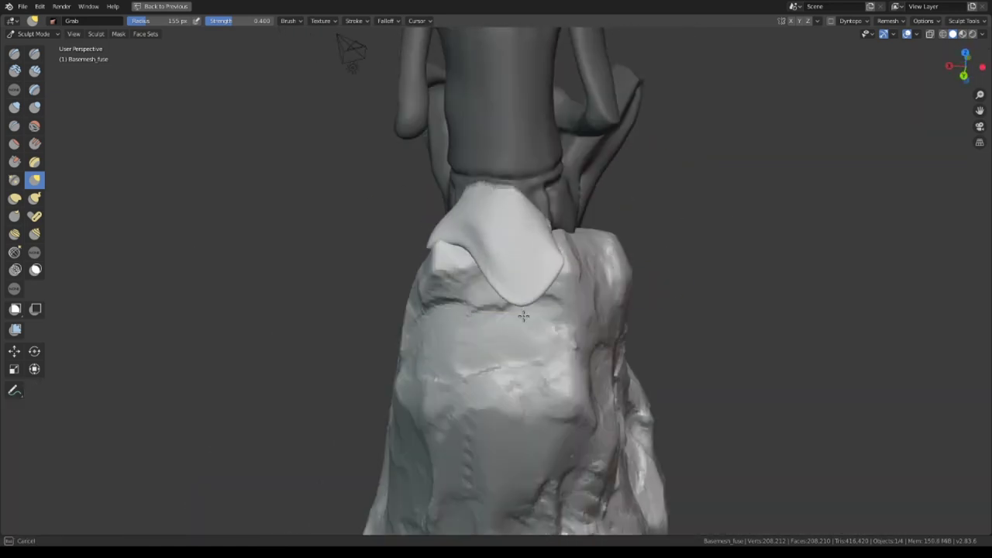
{"action": "scroll", "coordinate": [557, 229], "scroll_direction": "up", "scroll_amount": 2}
{"action": "mouse_move", "coordinate": [556, 229]}
{"action": "middle_mouse_down"}
{"action": "mouse_move", "coordinate": [454, 228]}
{"action": "mouse_move", "coordinate": [365, 206]}
{"action": "mouse_move", "coordinate": [430, 134]}
{"action": "mouse_move", "coordinate": [414, 310]}
{"action": "middle_mouse_up"}
{"action": "scroll", "coordinate": [430, 135], "scroll_direction": "down", "scroll_amount": 5}
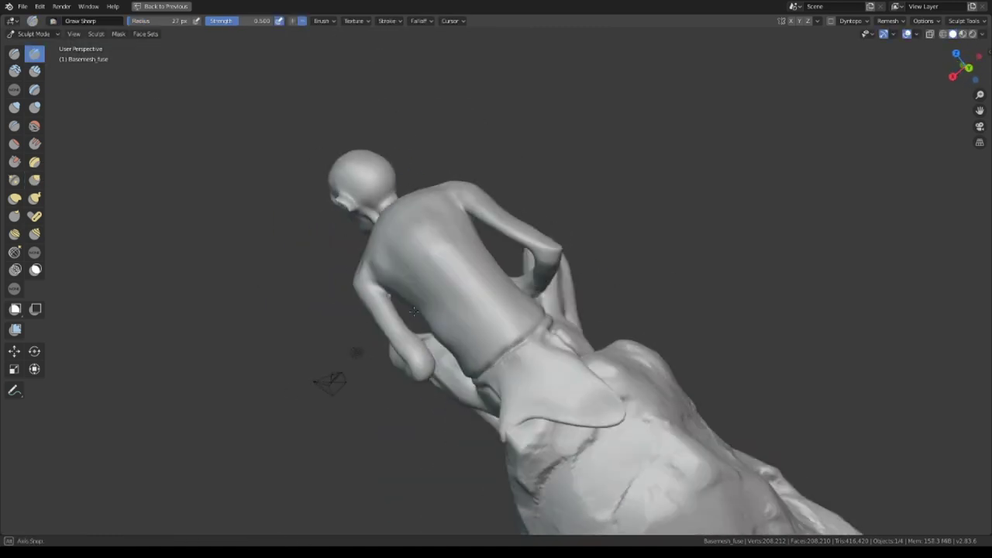
{"action": "mouse_move", "coordinate": [488, 314]}
{"action": "middle_mouse_down"}
{"action": "mouse_move", "coordinate": [457, 286]}
{"action": "mouse_move", "coordinate": [515, 232]}
{"action": "middle_mouse_up"}
{"action": "middle_click_drag", "start_coordinate": [440, 316], "coordinate": [491, 213]}
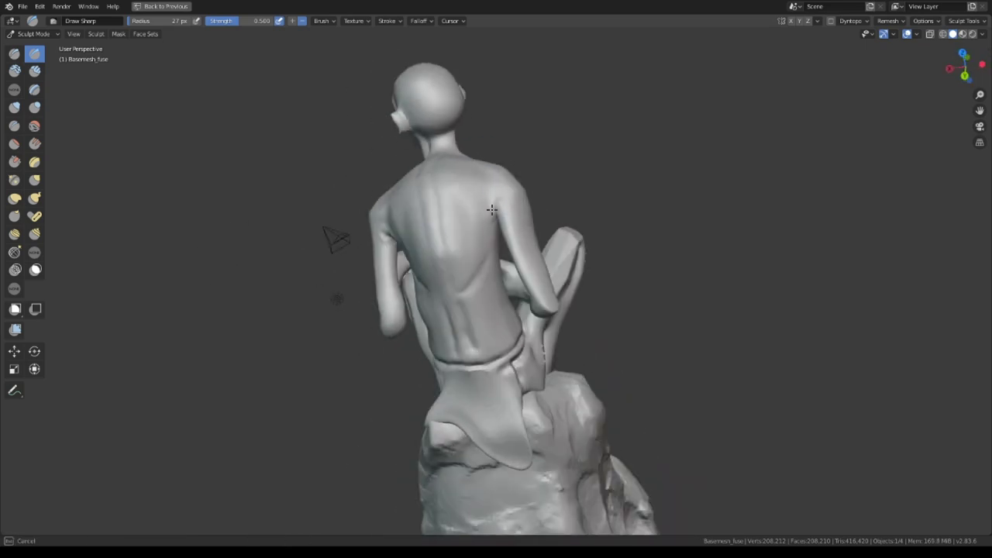
{"action": "mouse_move", "coordinate": [425, 240]}
{"action": "middle_mouse_down"}
{"action": "mouse_move", "coordinate": [513, 276]}
{"action": "mouse_move", "coordinate": [485, 230]}
{"action": "mouse_move", "coordinate": [484, 292]}
{"action": "middle_mouse_up"}
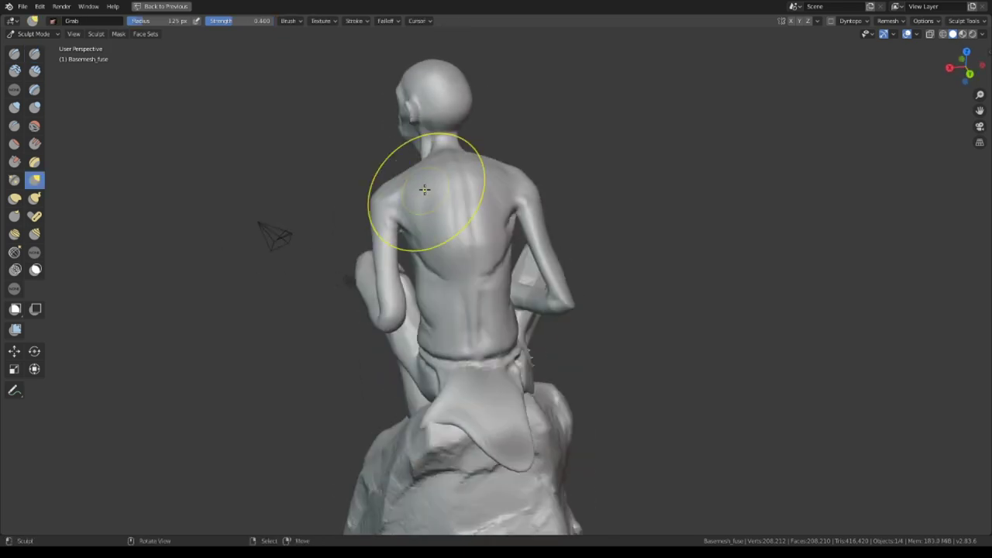
{"action": "mouse_move", "coordinate": [425, 190]}
{"action": "middle_mouse_down"}
{"action": "mouse_move", "coordinate": [461, 204]}
{"action": "mouse_move", "coordinate": [380, 166]}
{"action": "mouse_move", "coordinate": [403, 171]}
{"action": "mouse_move", "coordinate": [517, 259]}
{"action": "mouse_move", "coordinate": [398, 206]}
{"action": "mouse_move", "coordinate": [405, 228]}
{"action": "mouse_move", "coordinate": [361, 337]}
{"action": "mouse_move", "coordinate": [443, 321]}
{"action": "middle_mouse_up"}
{"action": "scroll", "coordinate": [444, 321], "scroll_direction": "down", "scroll_amount": 5}
- Sharpen facial and eye detail with a 20 px brush
{"action": "left_click", "coordinate": [513, 256]}
{"action": "middle_click_drag", "start_coordinate": [513, 256], "coordinate": [359, 284], "text": "ctrl"}
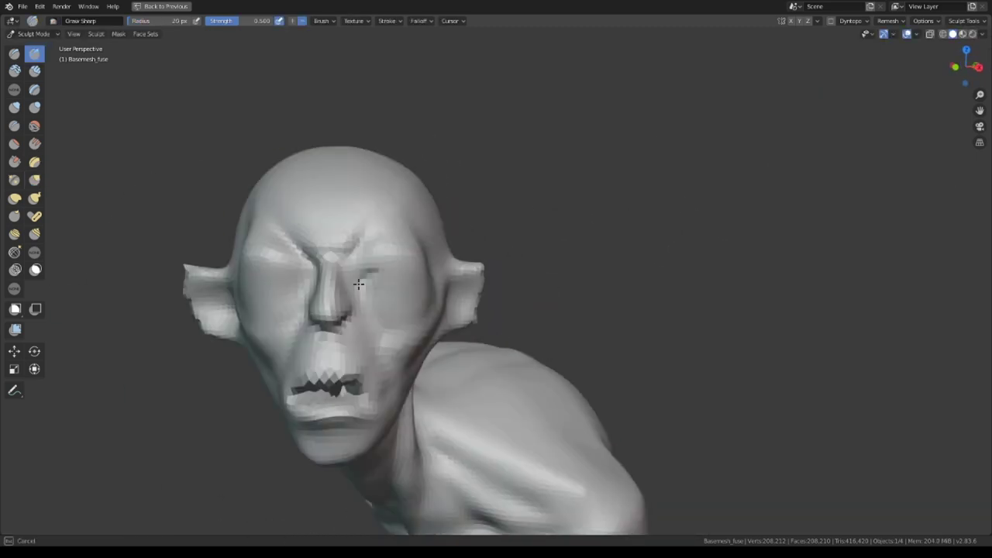
{"action": "scroll", "coordinate": [277, 233], "scroll_direction": "down", "scroll_amount": 5}
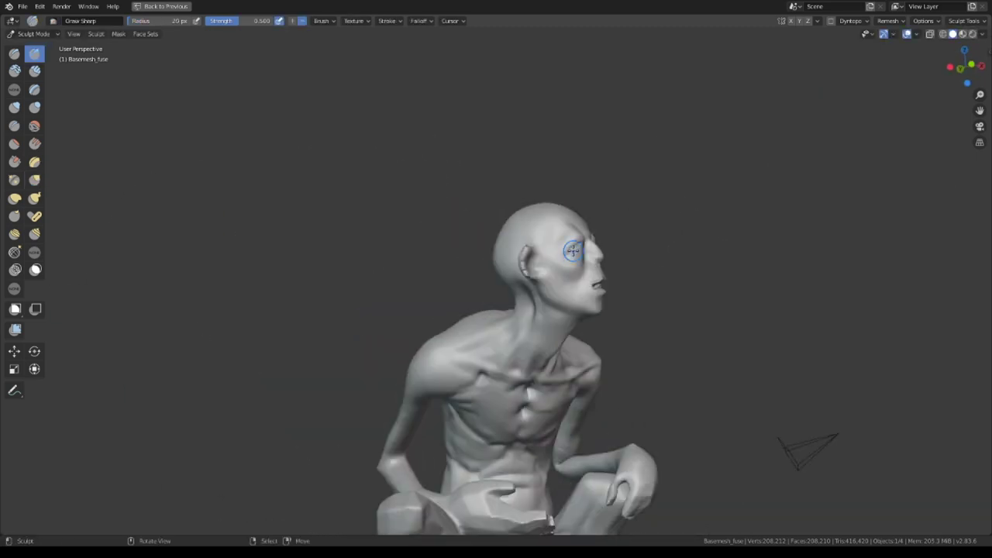
{"action": "middle_click_drag", "start_coordinate": [277, 232], "coordinate": [427, 264]}
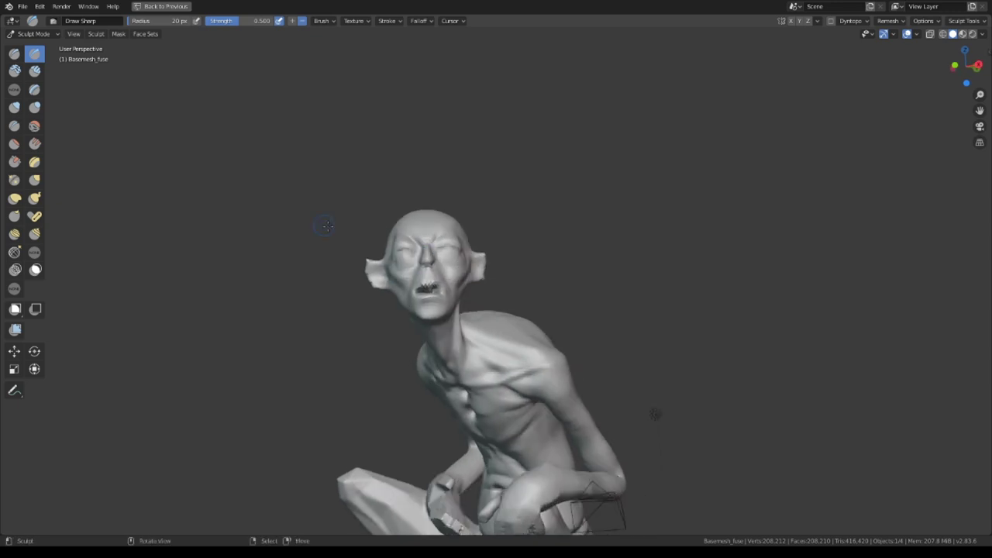
{"action": "middle_click_drag", "start_coordinate": [439, 232], "coordinate": [491, 341]}
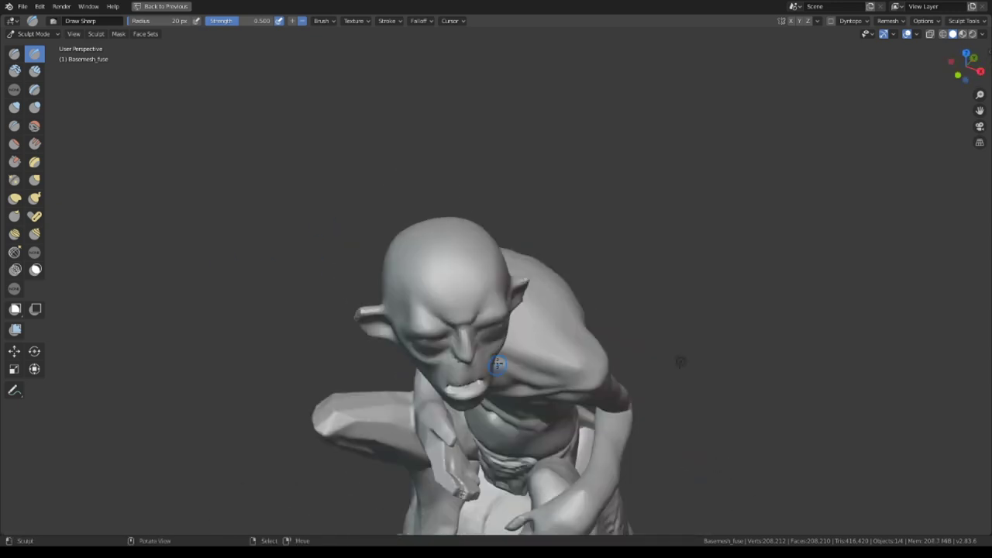
{"action": "scroll", "coordinate": [491, 340], "scroll_direction": "down", "scroll_amount": 4}
{"action": "mouse_move", "coordinate": [445, 255]}
{"action": "middle_mouse_down"}
{"action": "mouse_move", "coordinate": [400, 178]}
{"action": "mouse_move", "coordinate": [415, 278]}
{"action": "mouse_move", "coordinate": [586, 313]}
{"action": "mouse_move", "coordinate": [429, 216]}
{"action": "mouse_move", "coordinate": [394, 215]}
{"action": "mouse_move", "coordinate": [571, 274]}
{"action": "mouse_move", "coordinate": [454, 217]}
{"action": "mouse_move", "coordinate": [414, 299]}
{"action": "mouse_move", "coordinate": [447, 250]}
{"action": "mouse_move", "coordinate": [445, 270]}
{"action": "mouse_move", "coordinate": [372, 23]}
{"action": "middle_mouse_up"}
{"action": "mouse_move", "coordinate": [417, 223]}
{"action": "middle_mouse_down"}
{"action": "mouse_move", "coordinate": [436, 232]}
{"action": "mouse_move", "coordinate": [421, 240]}
{"action": "mouse_move", "coordinate": [413, 266]}
{"action": "mouse_move", "coordinate": [427, 228]}
{"action": "mouse_move", "coordinate": [422, 240]}
{"action": "mouse_move", "coordinate": [434, 250]}
{"action": "mouse_move", "coordinate": [375, 240]}
{"action": "middle_mouse_up"}
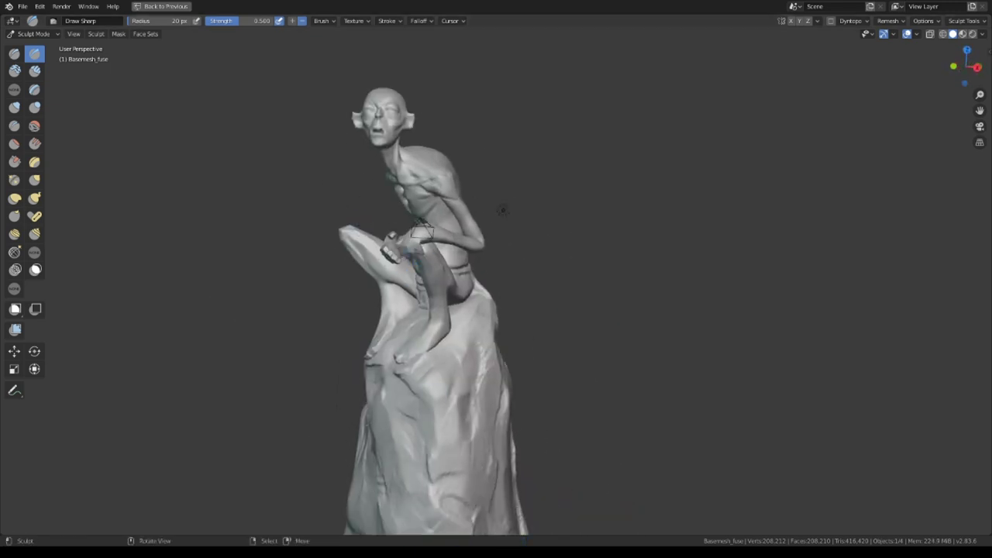
- Leave sculpting, look through the camera and enable its depth of field
{"action": "left_click", "coordinate": [502, 209]}
{"action": "key", "text": "ctrl+alt+space"}
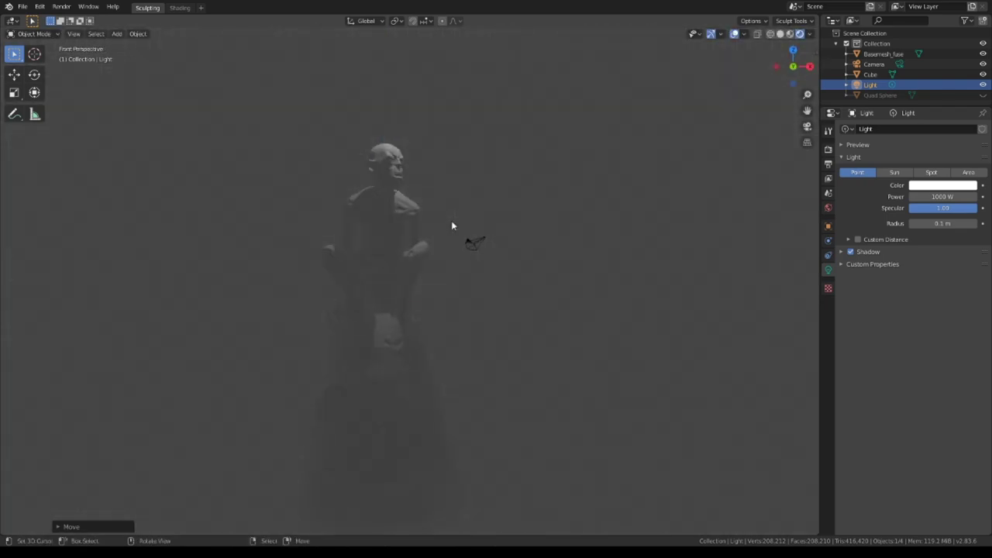
{"action": "mouse_move", "coordinate": [452, 225]}
{"action": "middle_mouse_down"}
{"action": "mouse_move", "coordinate": [516, 215]}
{"action": "mouse_move", "coordinate": [683, 328]}
{"action": "middle_mouse_up"}
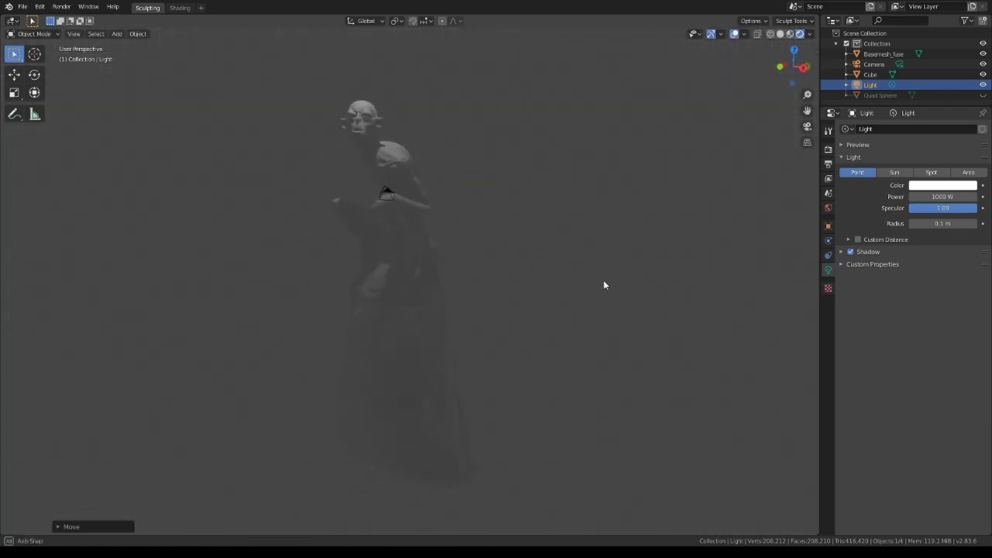
{"action": "left_click", "coordinate": [385, 193]}
{"action": "key", "text": "KP_0"}
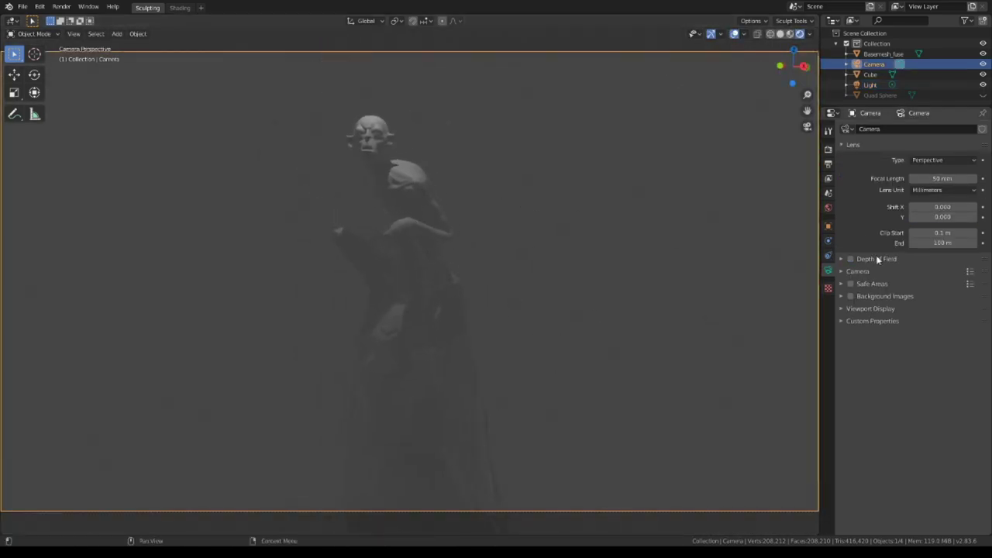
{"action": "left_click", "coordinate": [878, 259]}
{"action": "left_click", "coordinate": [869, 308]}
{"action": "middle_click_drag", "start_coordinate": [480, 365], "coordinate": [448, 389]}
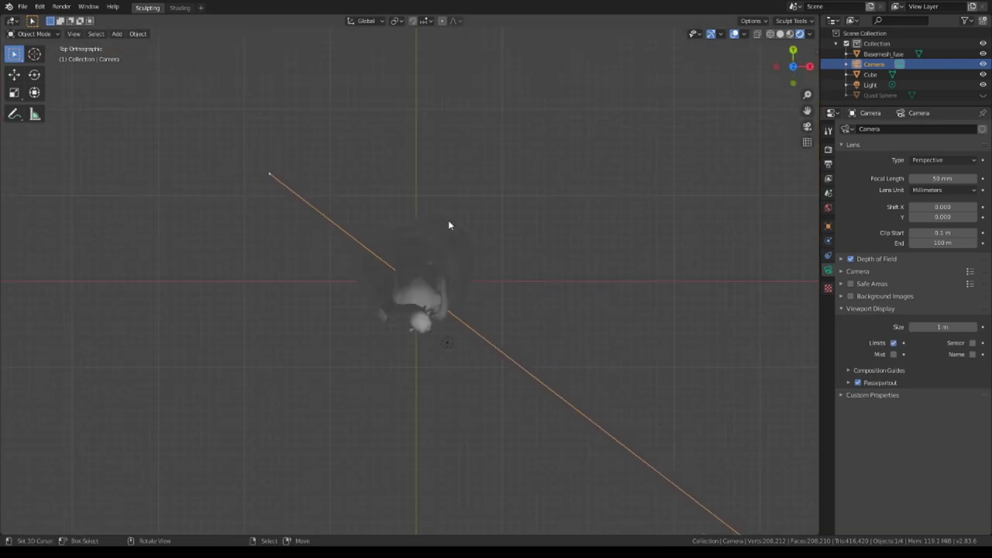
{"action": "key", "text": "KP_0"}
{"action": "left_click", "coordinate": [842, 259]}
- Set the world background to an environment texture, using Generated coordinates through a Mapping node with rotated Z
{"action": "left_click", "coordinate": [828, 208]}
{"action": "left_click", "coordinate": [946, 197]}
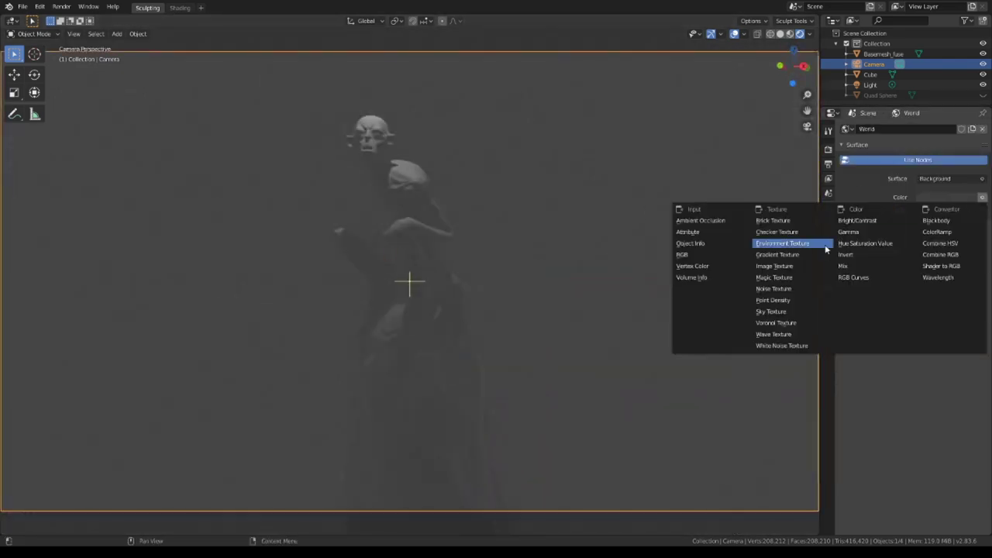
{"action": "left_click", "coordinate": [824, 249]}
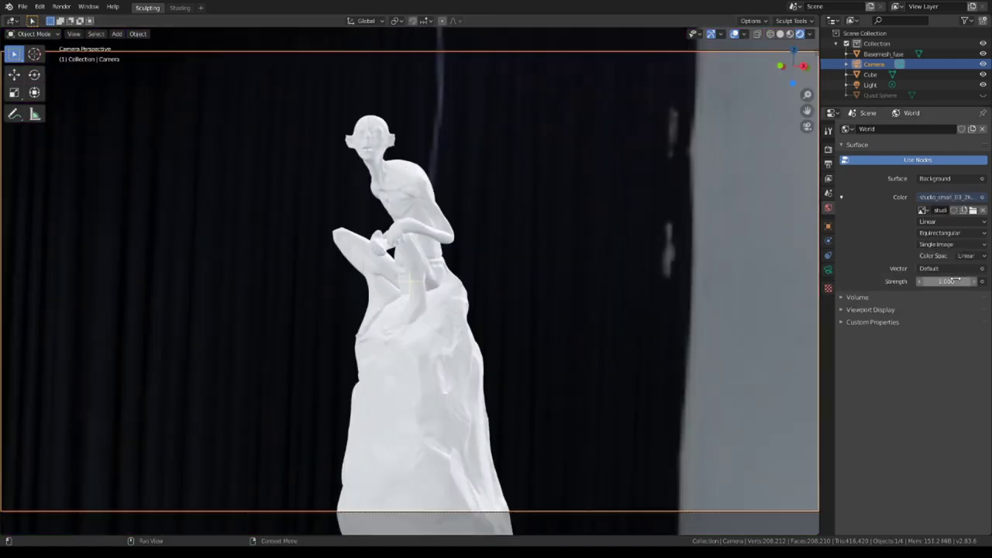
{"action": "left_click", "coordinate": [952, 268]}
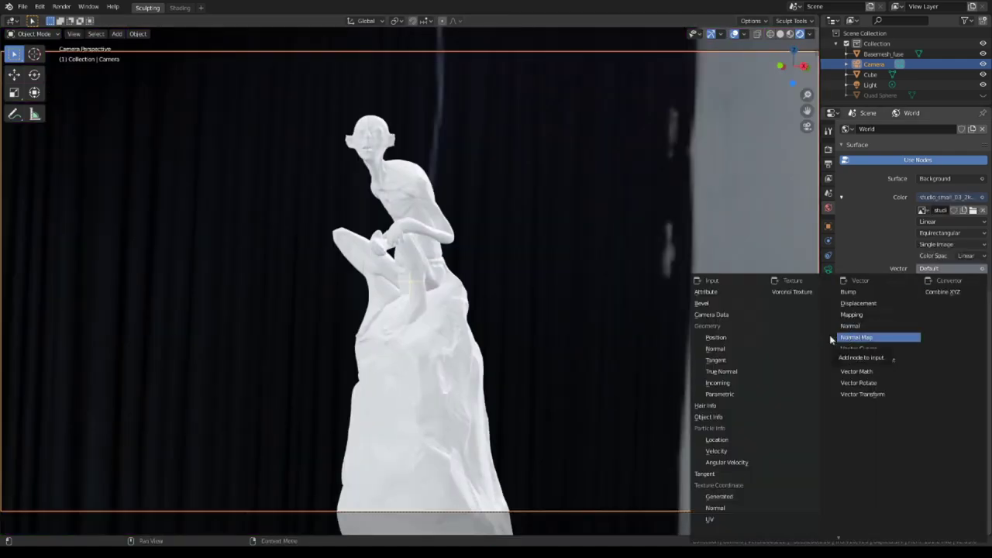
{"action": "left_click", "coordinate": [719, 495]}
{"action": "left_click", "coordinate": [949, 268]}
{"action": "left_click", "coordinate": [791, 315]}
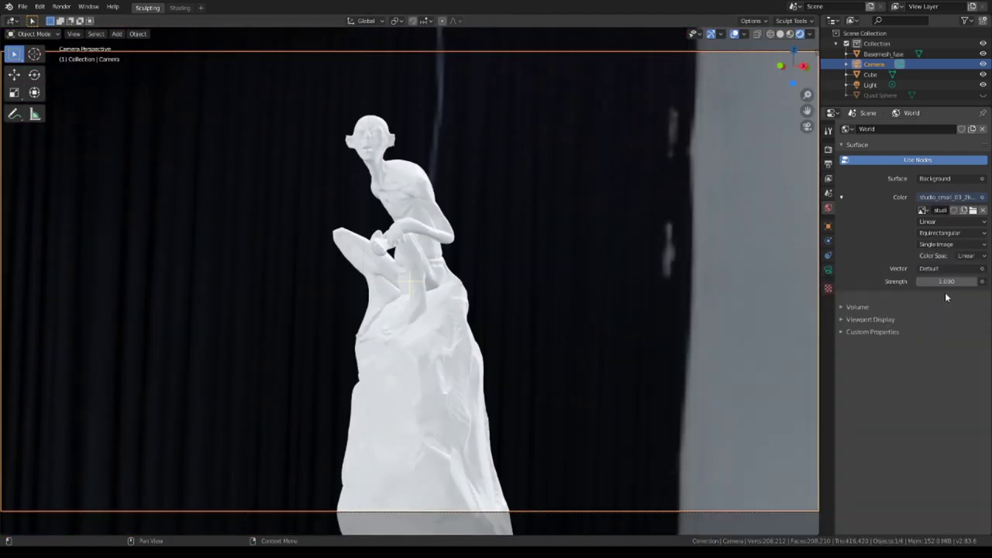
{"action": "left_click", "coordinate": [949, 295]}
{"action": "left_click", "coordinate": [720, 202]}
{"action": "left_click", "coordinate": [942, 386]}
{"action": "key", "text": "Return"}
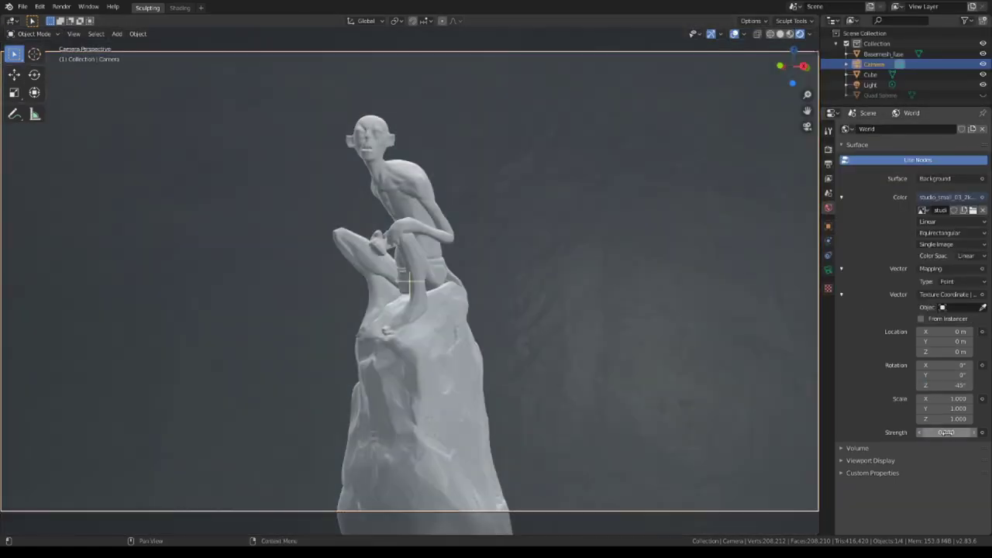
{"action": "left_click", "coordinate": [828, 149]}
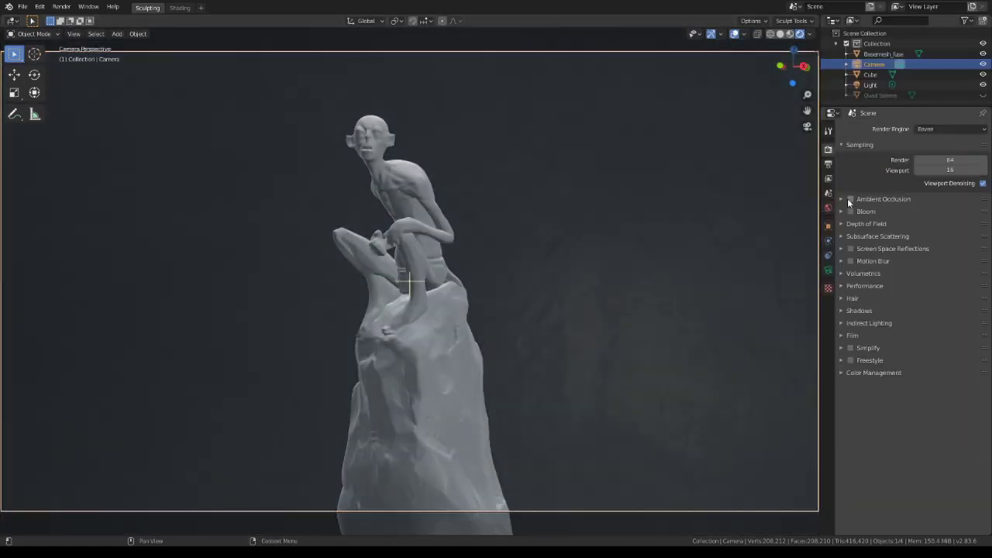
- Enable screen space reflections and set the colour management look to High Contrast with lower exposure
{"action": "left_click", "coordinate": [851, 249]}
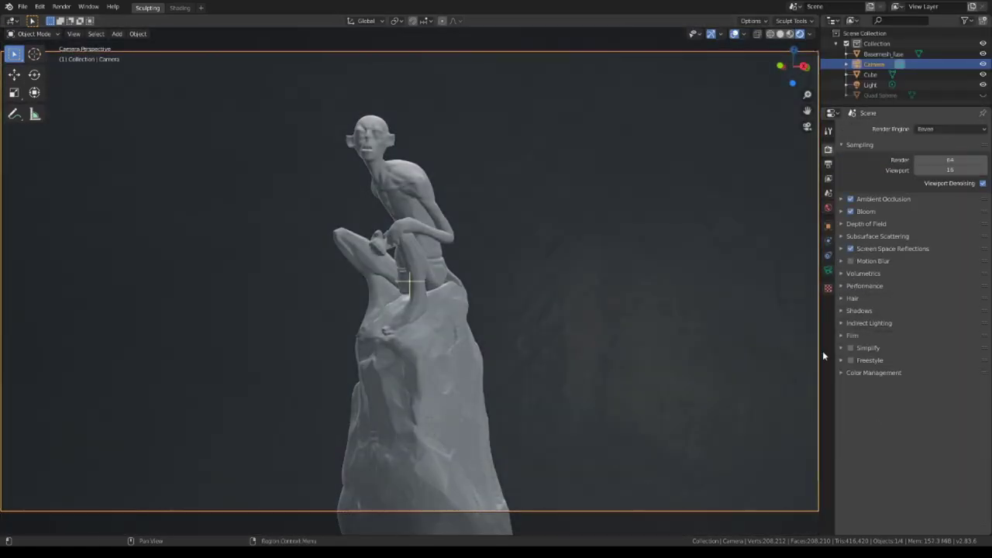
{"action": "scroll", "coordinate": [937, 419], "scroll_direction": "down", "scroll_amount": 2, "text": "ctrl"}
{"action": "left_click", "coordinate": [870, 84]}
{"action": "left_click", "coordinate": [828, 272]}
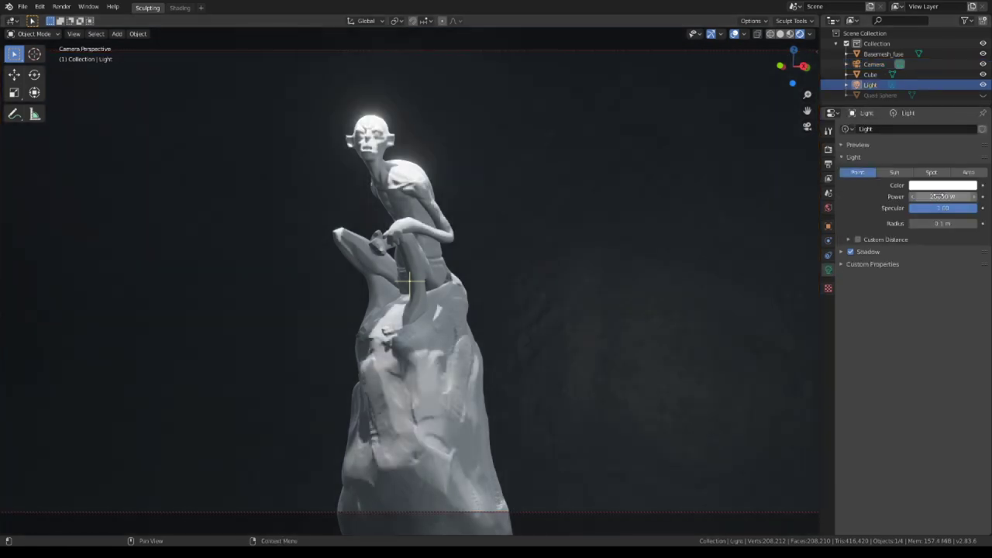
{"action": "left_click", "coordinate": [828, 149]}
{"action": "left_click_drag", "start_coordinate": [950, 427], "coordinate": [930, 426]}
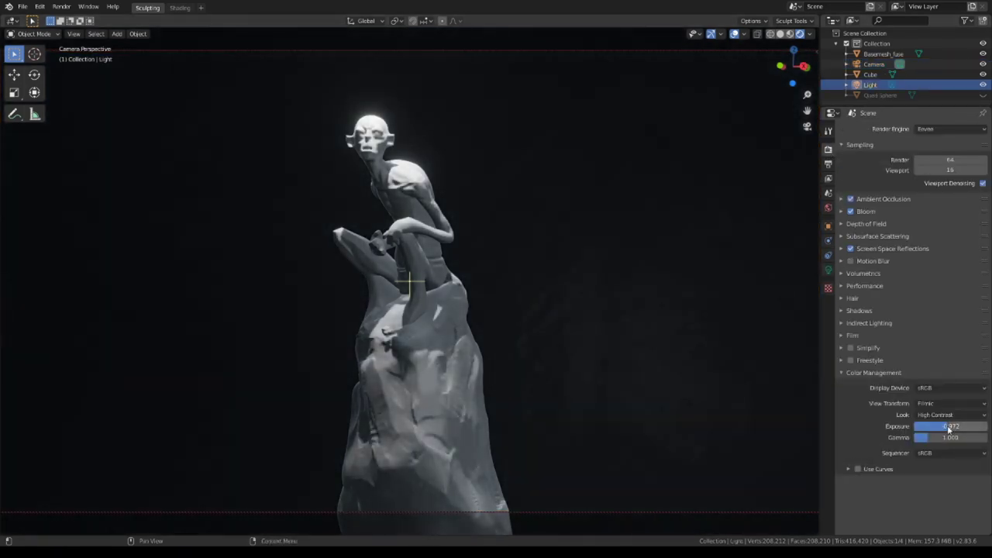
- Reset, resize and duplicate the scene lights to aim at the figure, and set exposure to 1.800
{"action": "left_click", "coordinate": [828, 272]}
{"action": "key", "text": "alt+r"}
{"action": "key", "text": "KP_7"}
{"action": "key", "text": "s"}
{"action": "key", "text": "KP_1"}
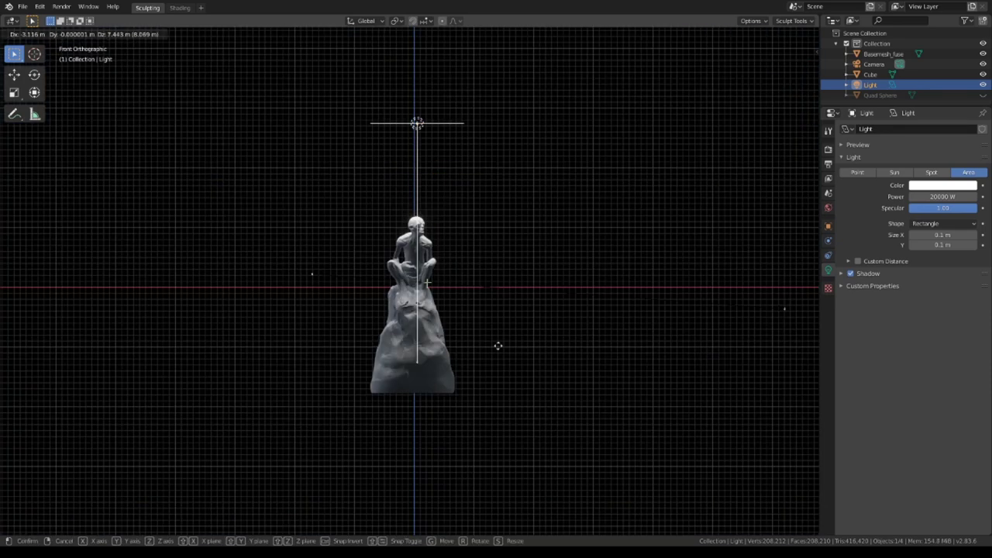
{"action": "key", "text": "shift+d"}
{"action": "key", "text": "r"}
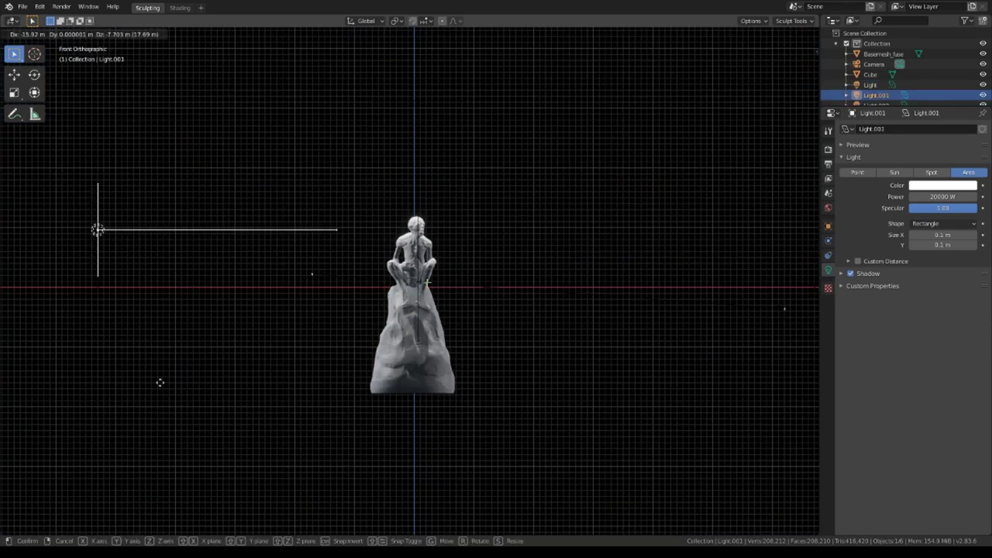
{"action": "left_click", "coordinate": [160, 382]}
{"action": "key", "text": "KP_7"}
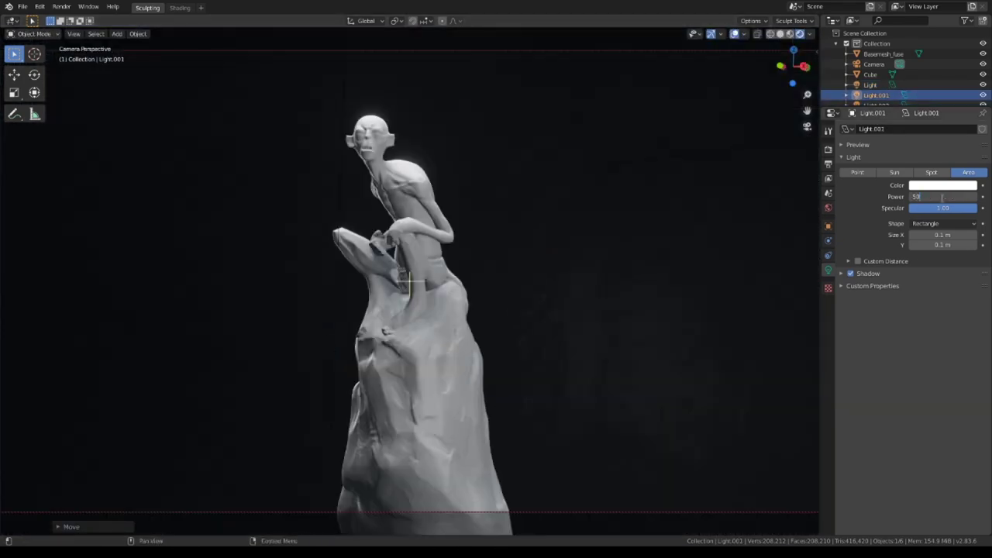
{"action": "left_click", "coordinate": [639, 312]}
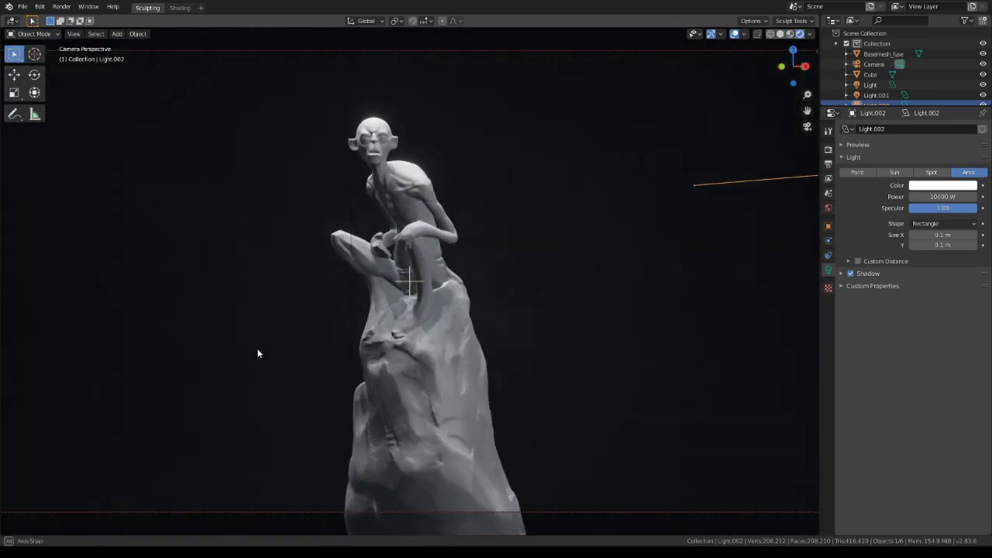
{"action": "left_click", "coordinate": [476, 409]}
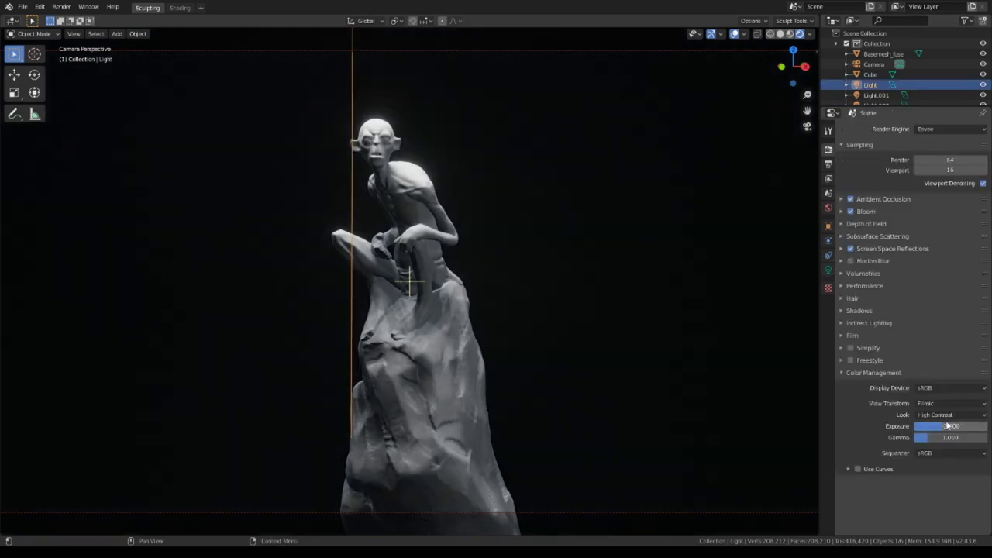
{"action": "key", "text": "Return"}
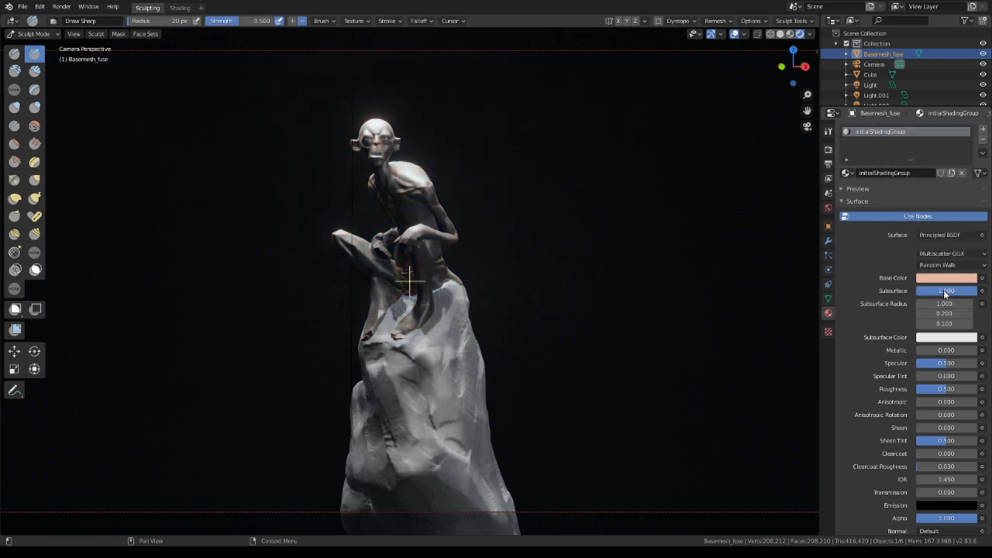
- Give the skin about 0.2 subsurface scattering, then maximize the viewport in solid shading
{"action": "left_click_drag", "start_coordinate": [934, 292], "coordinate": [945, 293]}
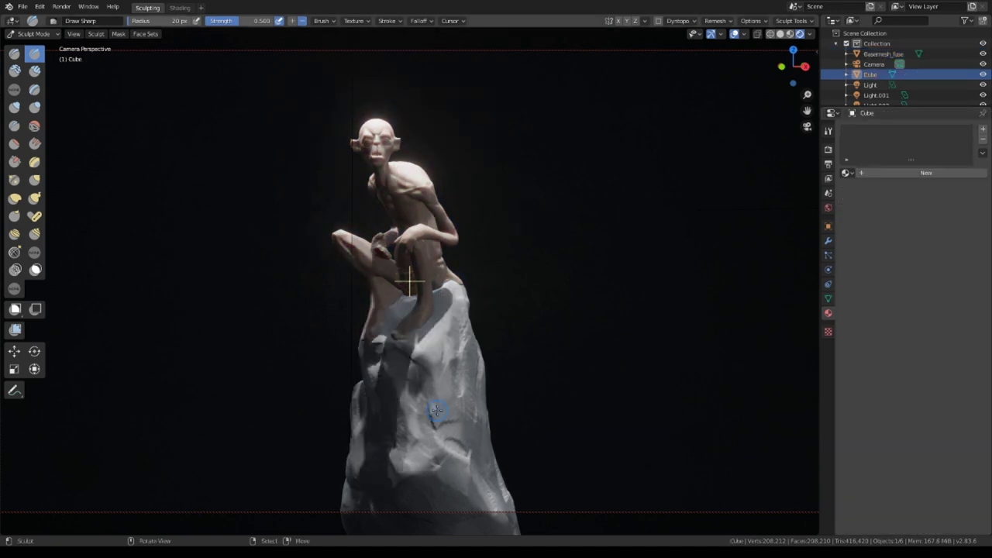
{"action": "left_click_drag", "start_coordinate": [938, 290], "coordinate": [947, 290]}
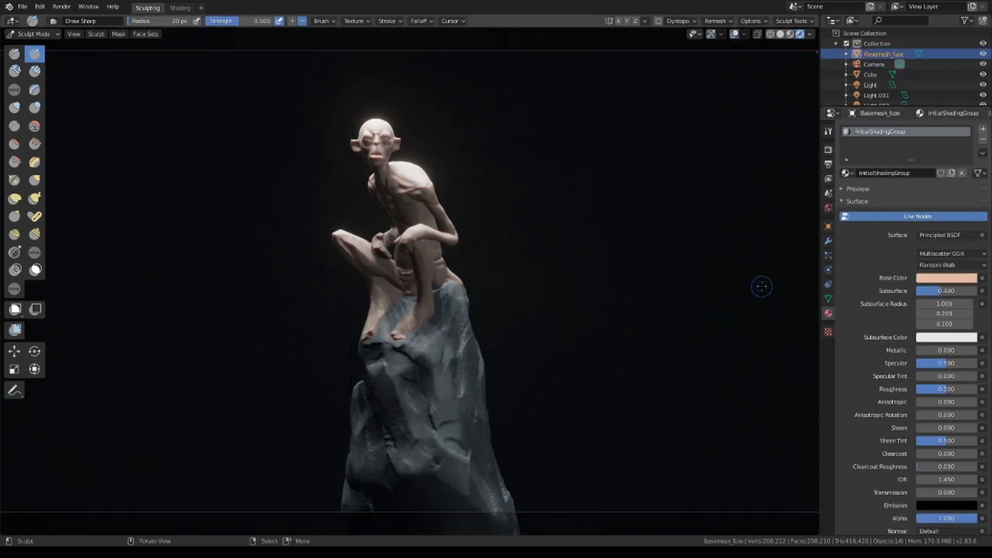
{"action": "key", "text": "ctrl+space"}
{"action": "key", "text": "z"}
{"action": "mouse_move", "coordinate": [775, 310]}
{"action": "middle_mouse_down"}
{"action": "mouse_move", "coordinate": [611, 426]}
{"action": "mouse_move", "coordinate": [284, 524]}
{"action": "middle_mouse_up"}
{"action": "scroll", "coordinate": [611, 426], "scroll_direction": "up", "scroll_amount": 3}
- Lasso a mask around the creature's arm
{"action": "scroll", "coordinate": [283, 523], "scroll_direction": "up", "scroll_amount": 2}
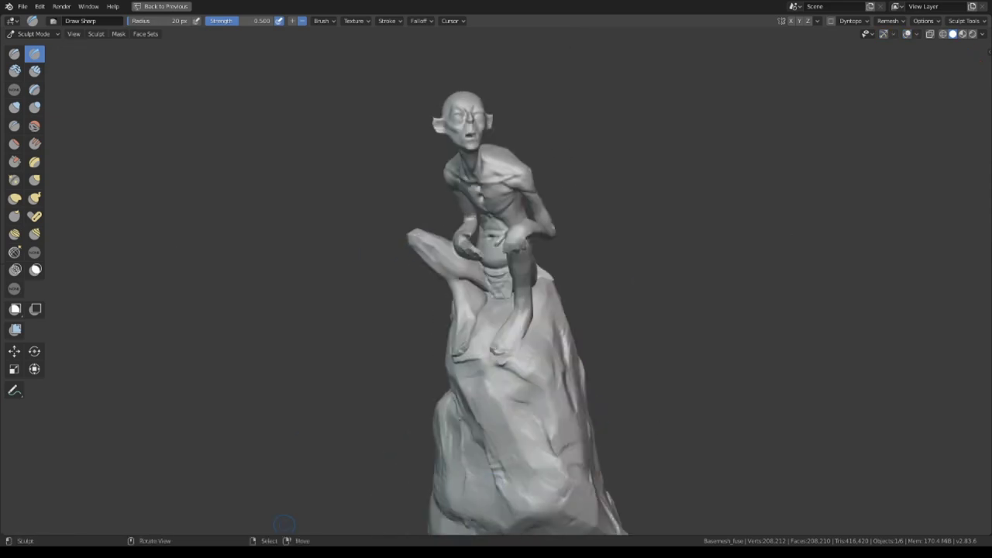
{"action": "middle_click_drag", "start_coordinate": [490, 481], "coordinate": [387, 310]}
{"action": "scroll", "coordinate": [288, 146], "scroll_direction": "up", "scroll_amount": 5}
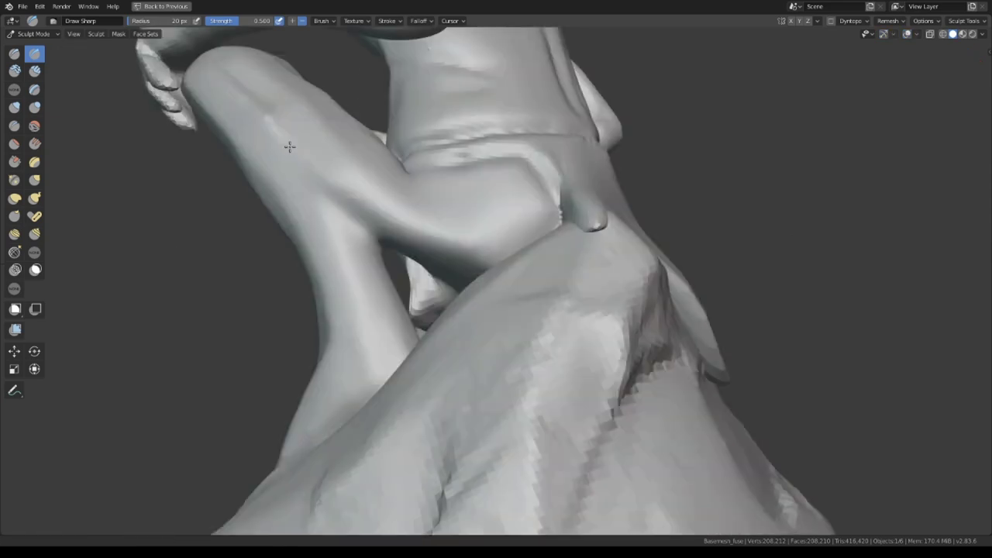
{"action": "middle_click_drag", "start_coordinate": [288, 146], "coordinate": [488, 200]}
{"action": "left_click_drag", "start_coordinate": [488, 200], "coordinate": [349, 93], "text": "ctrl+shift"}
{"action": "middle_click_drag", "start_coordinate": [349, 93], "coordinate": [465, 232]}
{"action": "left_click_drag", "start_coordinate": [465, 232], "coordinate": [620, 310], "text": "ctrl+shift"}
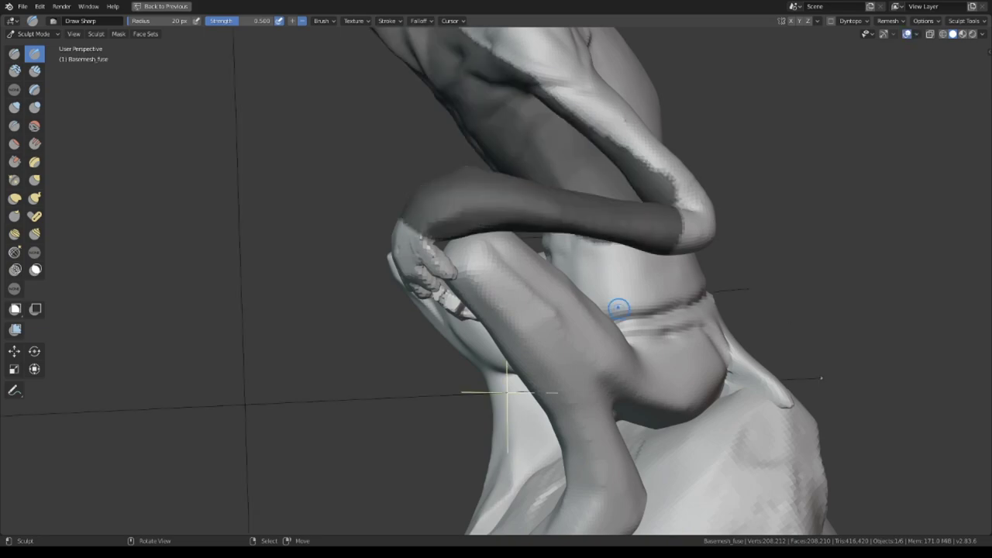
{"action": "mouse_move", "coordinate": [620, 310]}
{"action": "middle_mouse_down"}
{"action": "mouse_move", "coordinate": [391, 309]}
{"action": "mouse_move", "coordinate": [136, 138]}
{"action": "mouse_move", "coordinate": [118, 34]}
{"action": "middle_mouse_up"}
- Apply a mask operation from the Mask menu and switch to the Grab brush
{"action": "left_click", "coordinate": [118, 33]}
{"action": "mouse_move", "coordinate": [128, 121]}
{"action": "middle_mouse_down"}
{"action": "mouse_move", "coordinate": [450, 374]}
{"action": "mouse_move", "coordinate": [117, 34]}
{"action": "middle_mouse_up"}
{"action": "left_click", "coordinate": [118, 34]}
{"action": "left_click", "coordinate": [136, 116]}
{"action": "mouse_move", "coordinate": [136, 116]}
{"action": "middle_mouse_down"}
{"action": "mouse_move", "coordinate": [488, 244]}
{"action": "mouse_move", "coordinate": [464, 294]}
{"action": "mouse_move", "coordinate": [442, 250]}
{"action": "mouse_move", "coordinate": [419, 267]}
{"action": "mouse_move", "coordinate": [602, 448]}
{"action": "middle_mouse_up"}
{"action": "scroll", "coordinate": [488, 244], "scroll_direction": "down", "scroll_amount": 5}
{"action": "key", "text": "g"}
{"action": "scroll", "coordinate": [454, 299], "scroll_direction": "up", "scroll_amount": 5}
{"action": "mouse_move", "coordinate": [579, 512]}
{"action": "middle_mouse_down"}
{"action": "mouse_move", "coordinate": [481, 298]}
{"action": "mouse_move", "coordinate": [465, 341]}
{"action": "mouse_move", "coordinate": [587, 365]}
{"action": "mouse_move", "coordinate": [498, 310]}
{"action": "mouse_move", "coordinate": [142, 222]}
{"action": "mouse_move", "coordinate": [344, 354]}
{"action": "mouse_move", "coordinate": [458, 255]}
{"action": "mouse_move", "coordinate": [459, 190]}
{"action": "mouse_move", "coordinate": [476, 288]}
{"action": "mouse_move", "coordinate": [535, 217]}
{"action": "mouse_move", "coordinate": [192, 248]}
{"action": "middle_mouse_up"}
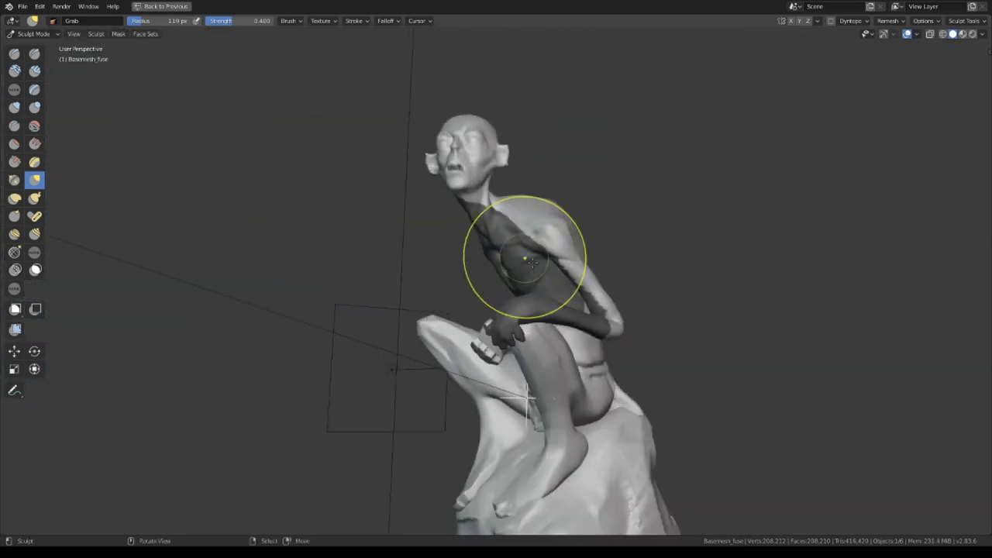
- Expand the mask across the body and check the figure's front and back
{"action": "left_click", "coordinate": [118, 34]}
{"action": "left_click", "coordinate": [183, 169]}
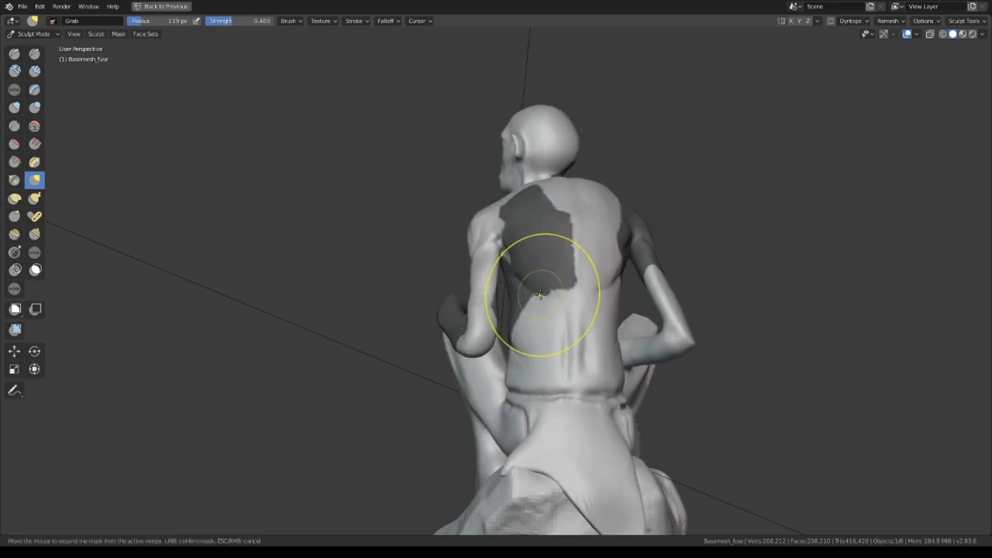
{"action": "left_click", "coordinate": [592, 321]}
{"action": "middle_click_drag", "start_coordinate": [593, 321], "coordinate": [507, 271]}
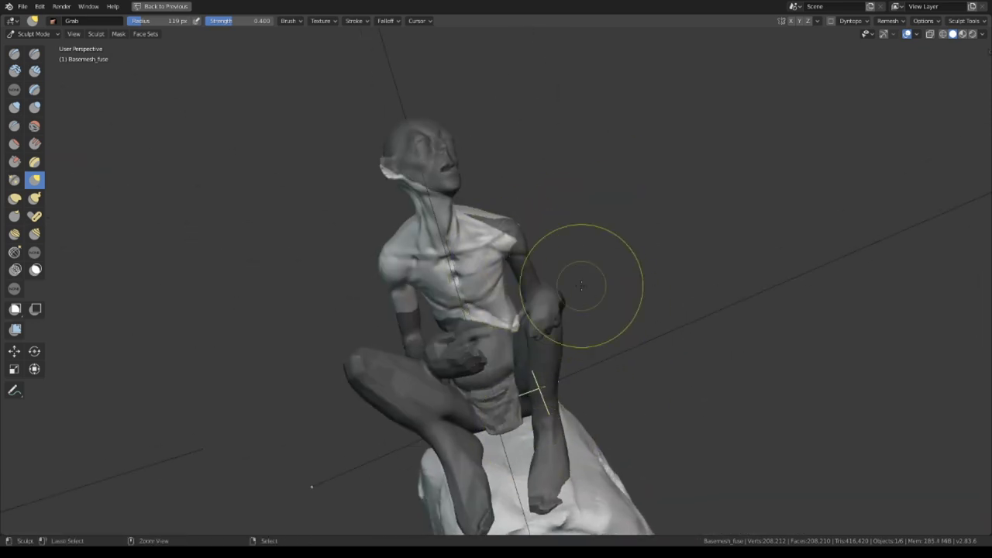
{"action": "mouse_move", "coordinate": [582, 286]}
{"action": "middle_mouse_down"}
{"action": "mouse_move", "coordinate": [492, 330]}
{"action": "mouse_move", "coordinate": [421, 406]}
{"action": "mouse_move", "coordinate": [454, 361]}
{"action": "mouse_move", "coordinate": [338, 321]}
{"action": "mouse_move", "coordinate": [511, 353]}
{"action": "mouse_move", "coordinate": [635, 259]}
{"action": "mouse_move", "coordinate": [527, 327]}
{"action": "mouse_move", "coordinate": [520, 294]}
{"action": "mouse_move", "coordinate": [465, 314]}
{"action": "mouse_move", "coordinate": [553, 276]}
{"action": "mouse_move", "coordinate": [458, 210]}
{"action": "mouse_move", "coordinate": [381, 281]}
{"action": "mouse_move", "coordinate": [608, 273]}
{"action": "mouse_move", "coordinate": [409, 287]}
{"action": "mouse_move", "coordinate": [549, 248]}
{"action": "mouse_move", "coordinate": [390, 195]}
{"action": "mouse_move", "coordinate": [454, 303]}
{"action": "mouse_move", "coordinate": [475, 183]}
{"action": "mouse_move", "coordinate": [387, 321]}
{"action": "mouse_move", "coordinate": [332, 472]}
{"action": "mouse_move", "coordinate": [412, 261]}
{"action": "mouse_move", "coordinate": [500, 235]}
{"action": "mouse_move", "coordinate": [598, 321]}
{"action": "mouse_move", "coordinate": [553, 288]}
{"action": "mouse_move", "coordinate": [513, 222]}
{"action": "mouse_move", "coordinate": [626, 420]}
{"action": "mouse_move", "coordinate": [463, 304]}
{"action": "middle_mouse_up"}
{"action": "scroll", "coordinate": [492, 329], "scroll_direction": "up", "scroll_amount": 4}
- Build a row of vertebra bumps down the spine with Clay Strips
{"action": "middle_click_drag", "start_coordinate": [687, 302], "coordinate": [375, 303]}
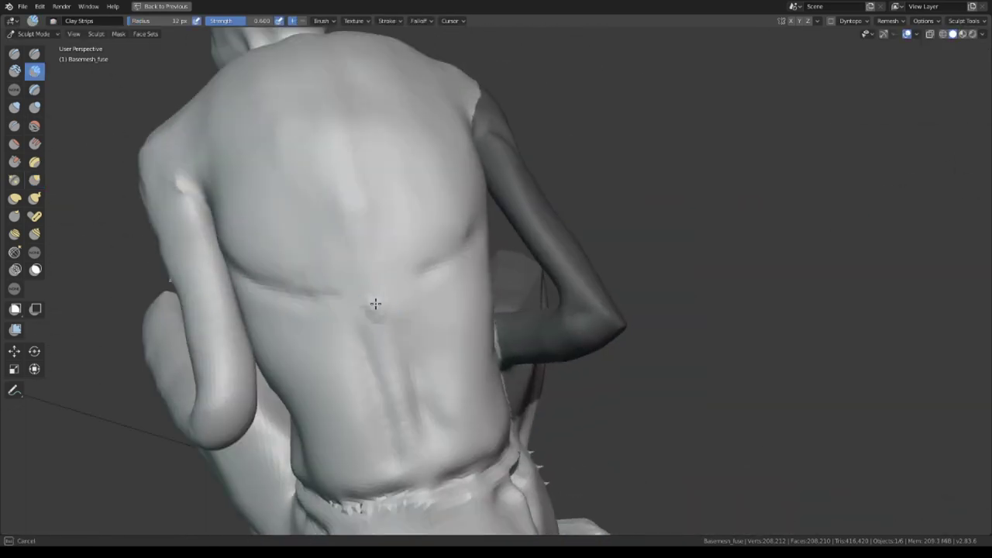
{"action": "middle_click_drag", "start_coordinate": [370, 234], "coordinate": [303, 86]}
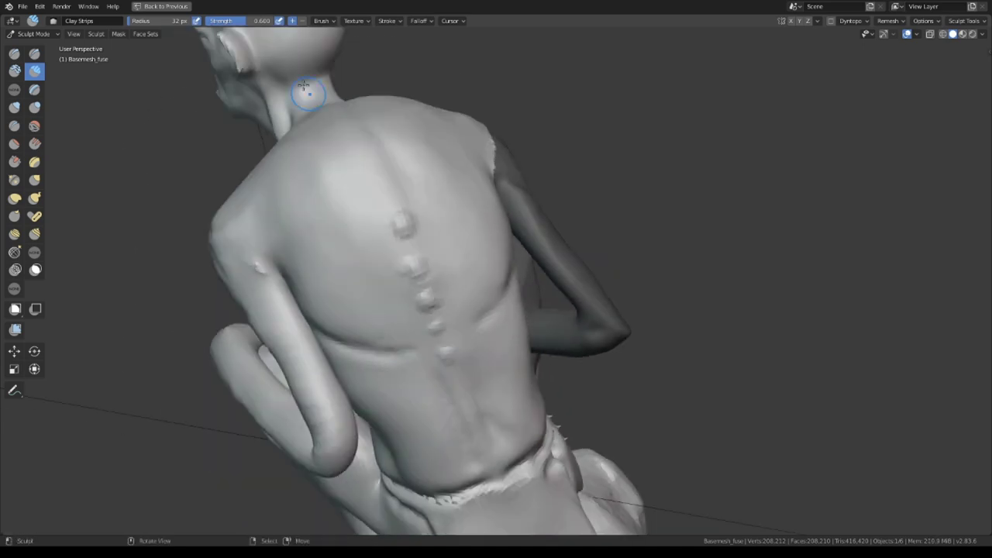
{"action": "mouse_move", "coordinate": [381, 182]}
{"action": "middle_mouse_down"}
{"action": "mouse_move", "coordinate": [383, 209]}
{"action": "mouse_move", "coordinate": [458, 117]}
{"action": "middle_mouse_up"}
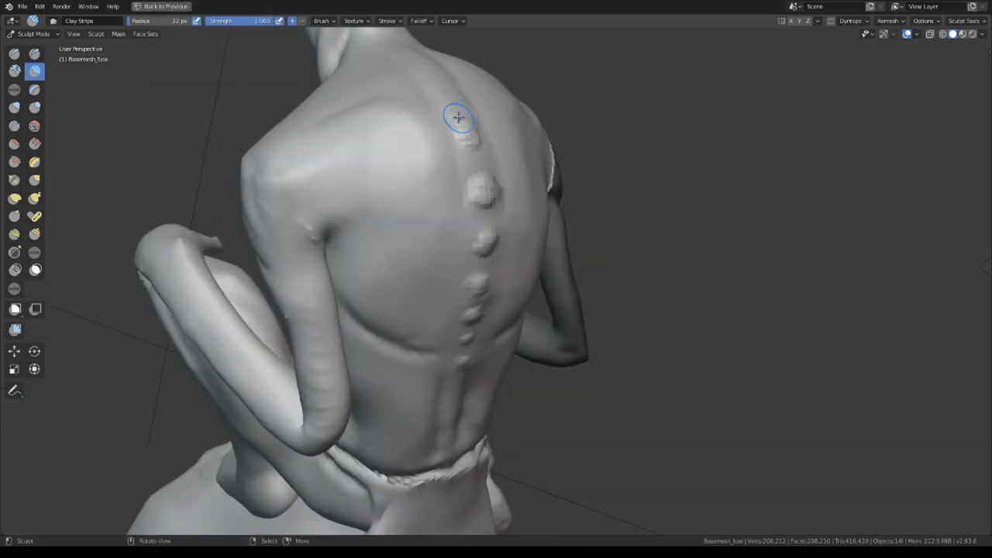
{"action": "mouse_move", "coordinate": [493, 183]}
{"action": "middle_mouse_down"}
{"action": "mouse_move", "coordinate": [414, 233]}
{"action": "mouse_move", "coordinate": [501, 137]}
{"action": "mouse_move", "coordinate": [450, 177]}
{"action": "mouse_move", "coordinate": [458, 248]}
{"action": "mouse_move", "coordinate": [426, 204]}
{"action": "middle_mouse_up"}
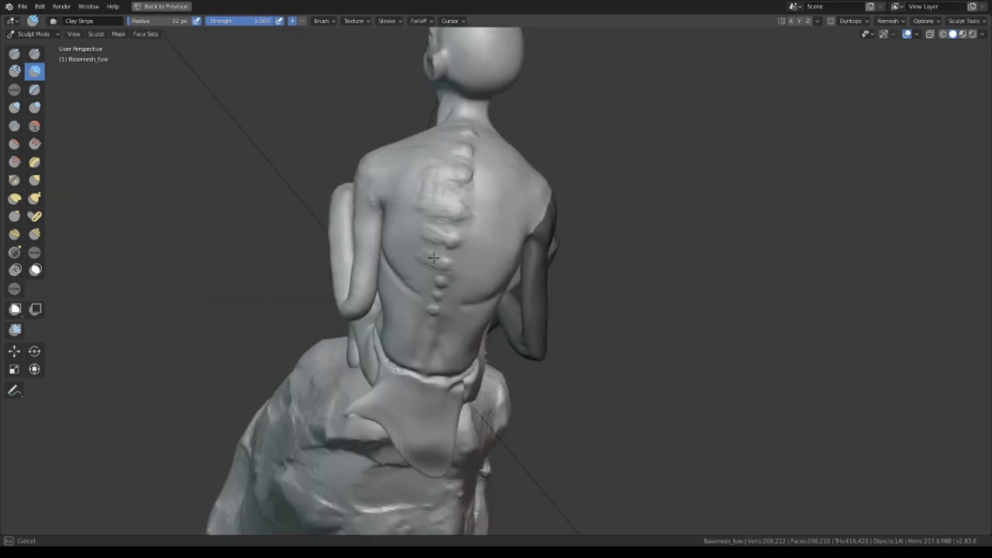
{"action": "mouse_move", "coordinate": [433, 258]}
{"action": "middle_mouse_down"}
{"action": "mouse_move", "coordinate": [421, 299]}
{"action": "mouse_move", "coordinate": [383, 316]}
{"action": "middle_mouse_up"}
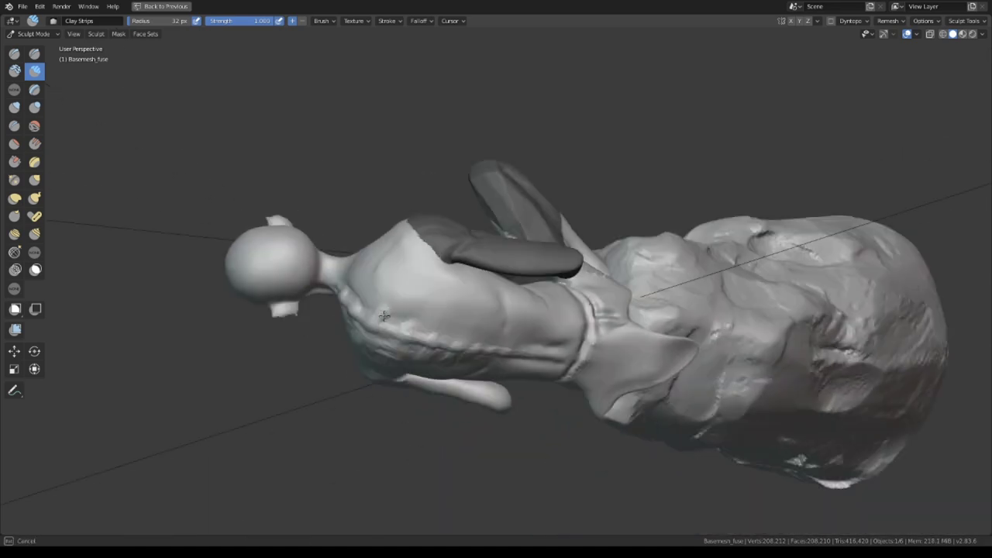
{"action": "mouse_move", "coordinate": [449, 340]}
{"action": "middle_mouse_down"}
{"action": "mouse_move", "coordinate": [383, 320]}
{"action": "mouse_move", "coordinate": [379, 256]}
{"action": "mouse_move", "coordinate": [395, 179]}
{"action": "mouse_move", "coordinate": [411, 194]}
{"action": "mouse_move", "coordinate": [432, 170]}
{"action": "mouse_move", "coordinate": [443, 212]}
{"action": "mouse_move", "coordinate": [544, 324]}
{"action": "mouse_move", "coordinate": [416, 210]}
{"action": "mouse_move", "coordinate": [385, 248]}
{"action": "mouse_move", "coordinate": [391, 365]}
{"action": "middle_mouse_up"}
- Refine the back with the Scrape/Peaks brush, reviewing the figure from several angles
{"action": "left_click", "coordinate": [14, 161]}
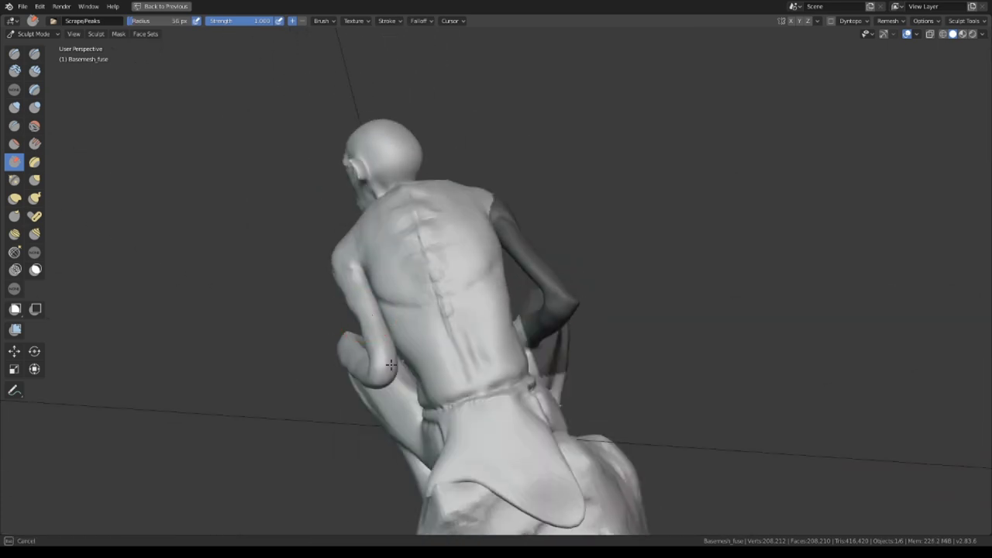
{"action": "mouse_move", "coordinate": [515, 317]}
{"action": "middle_mouse_down"}
{"action": "mouse_move", "coordinate": [394, 212]}
{"action": "mouse_move", "coordinate": [449, 199]}
{"action": "mouse_move", "coordinate": [432, 283]}
{"action": "mouse_move", "coordinate": [507, 372]}
{"action": "mouse_move", "coordinate": [414, 343]}
{"action": "mouse_move", "coordinate": [505, 287]}
{"action": "mouse_move", "coordinate": [523, 210]}
{"action": "middle_mouse_up"}
{"action": "mouse_move", "coordinate": [557, 264]}
{"action": "middle_mouse_down"}
{"action": "mouse_move", "coordinate": [504, 263]}
{"action": "mouse_move", "coordinate": [478, 301]}
{"action": "mouse_move", "coordinate": [439, 296]}
{"action": "mouse_move", "coordinate": [407, 248]}
{"action": "mouse_move", "coordinate": [398, 199]}
{"action": "mouse_move", "coordinate": [371, 225]}
{"action": "middle_mouse_up"}
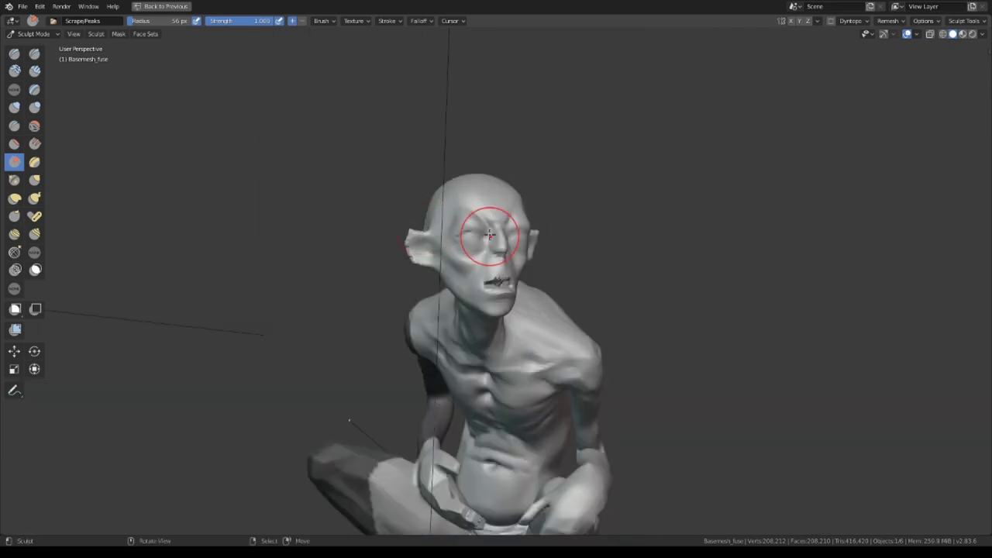
{"action": "mouse_move", "coordinate": [431, 239]}
{"action": "middle_mouse_down"}
{"action": "mouse_move", "coordinate": [417, 217]}
{"action": "mouse_move", "coordinate": [415, 263]}
{"action": "mouse_move", "coordinate": [433, 320]}
{"action": "mouse_move", "coordinate": [550, 387]}
{"action": "mouse_move", "coordinate": [434, 501]}
{"action": "mouse_move", "coordinate": [75, 472]}
{"action": "mouse_move", "coordinate": [476, 277]}
{"action": "mouse_move", "coordinate": [422, 301]}
{"action": "middle_mouse_up"}
{"action": "mouse_move", "coordinate": [468, 333]}
{"action": "middle_mouse_down"}
{"action": "mouse_move", "coordinate": [409, 251]}
{"action": "mouse_move", "coordinate": [406, 292]}
{"action": "middle_mouse_up"}
{"action": "mouse_move", "coordinate": [491, 341]}
{"action": "middle_mouse_down"}
{"action": "mouse_move", "coordinate": [556, 332]}
{"action": "mouse_move", "coordinate": [603, 307]}
{"action": "mouse_move", "coordinate": [617, 346]}
{"action": "mouse_move", "coordinate": [475, 306]}
{"action": "middle_mouse_up"}
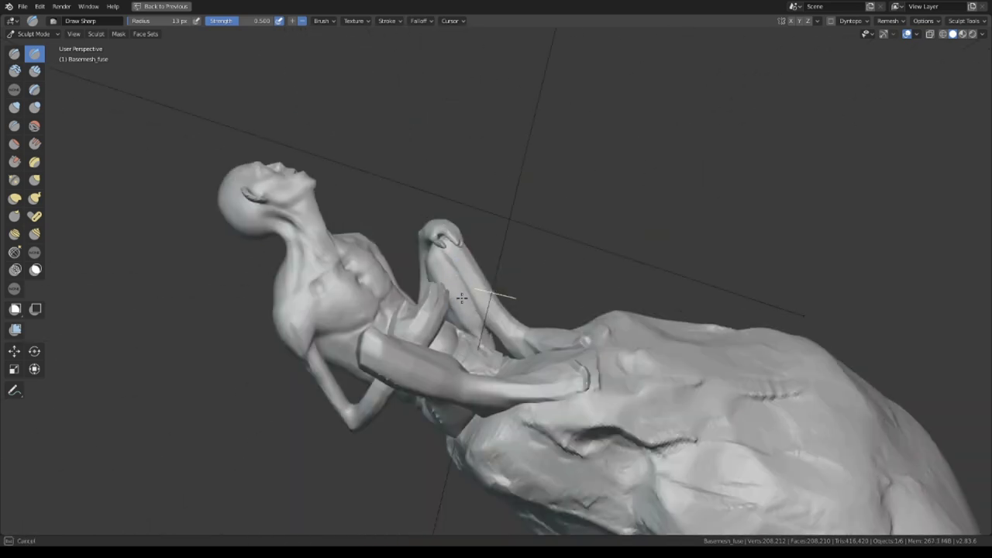
- Orbit around the crouching figure to bring its legs and rock into close view
{"action": "middle_click_drag", "start_coordinate": [439, 265], "coordinate": [508, 308]}
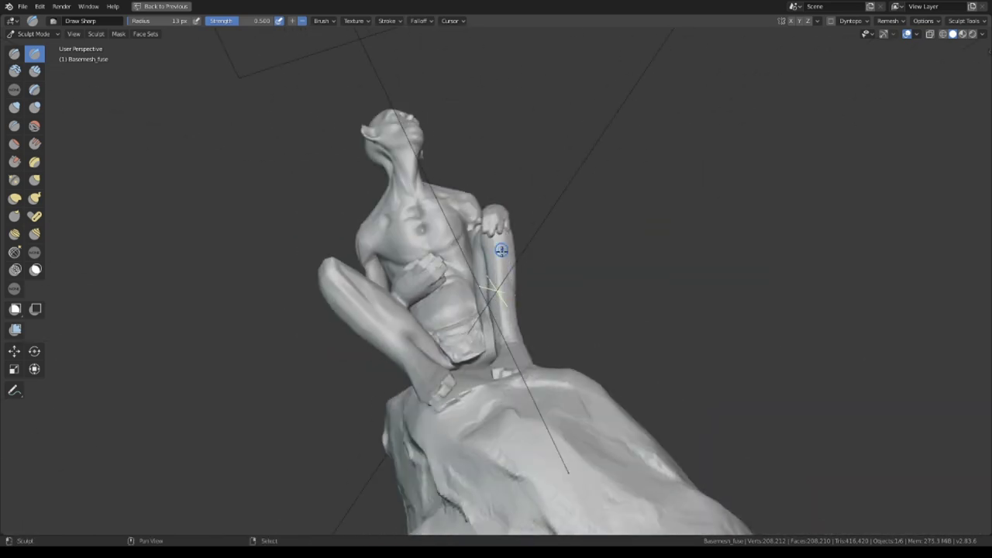
{"action": "middle_click_drag", "start_coordinate": [501, 249], "coordinate": [478, 279]}
{"action": "mouse_move", "coordinate": [487, 341]}
{"action": "middle_mouse_down"}
{"action": "mouse_move", "coordinate": [476, 266]}
{"action": "mouse_move", "coordinate": [451, 314]}
{"action": "mouse_move", "coordinate": [427, 294]}
{"action": "mouse_move", "coordinate": [461, 287]}
{"action": "mouse_move", "coordinate": [467, 326]}
{"action": "mouse_move", "coordinate": [491, 339]}
{"action": "mouse_move", "coordinate": [455, 182]}
{"action": "mouse_move", "coordinate": [493, 283]}
{"action": "middle_mouse_up"}
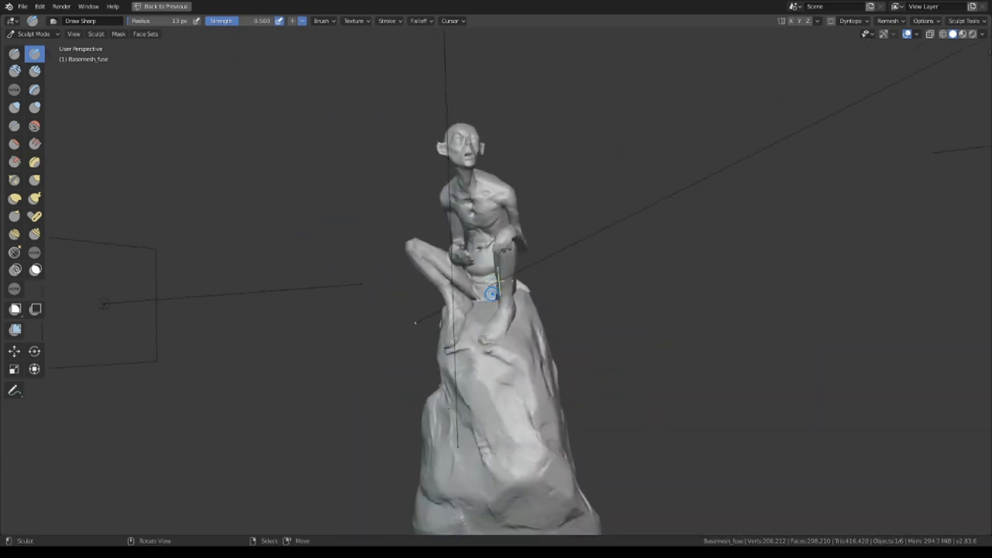
{"action": "mouse_move", "coordinate": [748, 296]}
{"action": "middle_mouse_down", "text": "ctrl"}
{"action": "mouse_move", "coordinate": [475, 343]}
{"action": "mouse_move", "coordinate": [510, 399]}
{"action": "mouse_move", "coordinate": [465, 354]}
{"action": "mouse_move", "coordinate": [497, 324]}
{"action": "middle_mouse_up", "text": "ctrl"}
{"action": "middle_click_drag", "start_coordinate": [503, 289], "coordinate": [532, 364]}
{"action": "mouse_move", "coordinate": [589, 331]}
{"action": "middle_mouse_down"}
{"action": "mouse_move", "coordinate": [160, 328]}
{"action": "mouse_move", "coordinate": [482, 333]}
{"action": "mouse_move", "coordinate": [582, 285]}
{"action": "middle_mouse_up"}
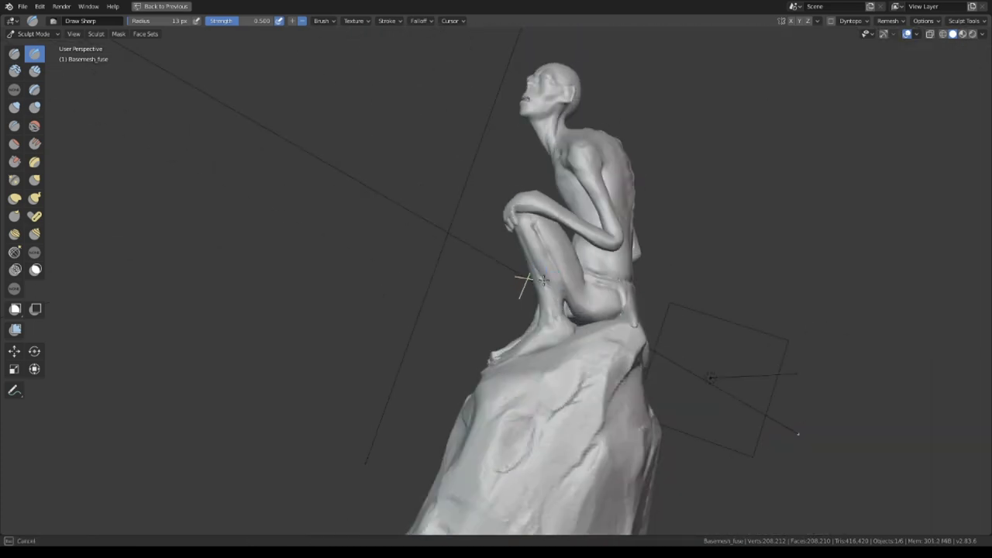
- Resize the Grab brush and pull the leg shapes into form
{"action": "key", "text": "g"}
{"action": "scroll", "coordinate": [535, 281], "scroll_direction": "up", "scroll_amount": 5}
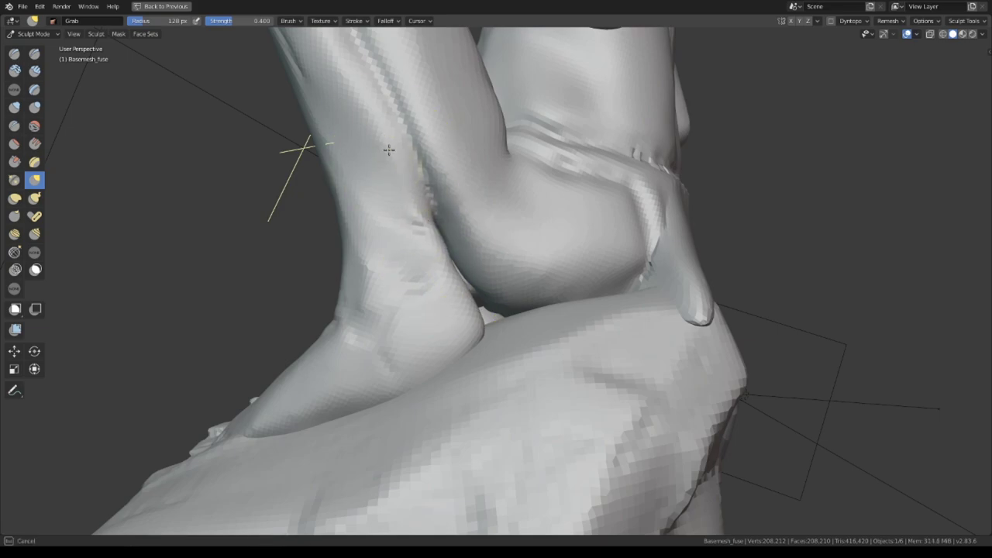
{"action": "middle_click_drag", "start_coordinate": [389, 149], "coordinate": [572, 343]}
{"action": "scroll", "coordinate": [491, 337], "scroll_direction": "up", "scroll_amount": 5}
{"action": "left_click", "coordinate": [494, 305]}
{"action": "mouse_move", "coordinate": [494, 305]}
{"action": "middle_mouse_down"}
{"action": "mouse_move", "coordinate": [527, 344]}
{"action": "mouse_move", "coordinate": [487, 308]}
{"action": "mouse_move", "coordinate": [383, 306]}
{"action": "mouse_move", "coordinate": [491, 266]}
{"action": "mouse_move", "coordinate": [543, 278]}
{"action": "mouse_move", "coordinate": [598, 266]}
{"action": "mouse_move", "coordinate": [567, 347]}
{"action": "middle_mouse_up"}
{"action": "left_click", "coordinate": [425, 315]}
{"action": "mouse_move", "coordinate": [421, 238]}
{"action": "middle_mouse_down"}
{"action": "mouse_move", "coordinate": [476, 277]}
{"action": "mouse_move", "coordinate": [435, 264]}
{"action": "mouse_move", "coordinate": [472, 222]}
{"action": "mouse_move", "coordinate": [491, 336]}
{"action": "mouse_move", "coordinate": [509, 352]}
{"action": "mouse_move", "coordinate": [412, 261]}
{"action": "mouse_move", "coordinate": [483, 321]}
{"action": "mouse_move", "coordinate": [682, 124]}
{"action": "mouse_move", "coordinate": [462, 231]}
{"action": "mouse_move", "coordinate": [478, 276]}
{"action": "mouse_move", "coordinate": [465, 341]}
{"action": "mouse_move", "coordinate": [410, 365]}
{"action": "mouse_move", "coordinate": [411, 241]}
{"action": "middle_mouse_up"}
- Pull the arms and back with Grab, then scrape down raised areas
{"action": "key", "text": "g"}
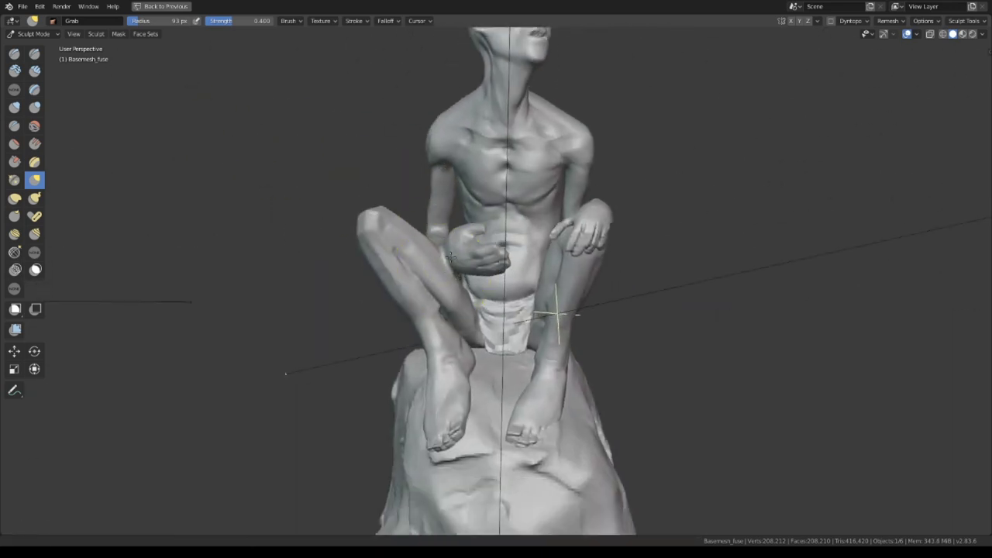
{"action": "middle_click_drag", "start_coordinate": [419, 267], "coordinate": [435, 356]}
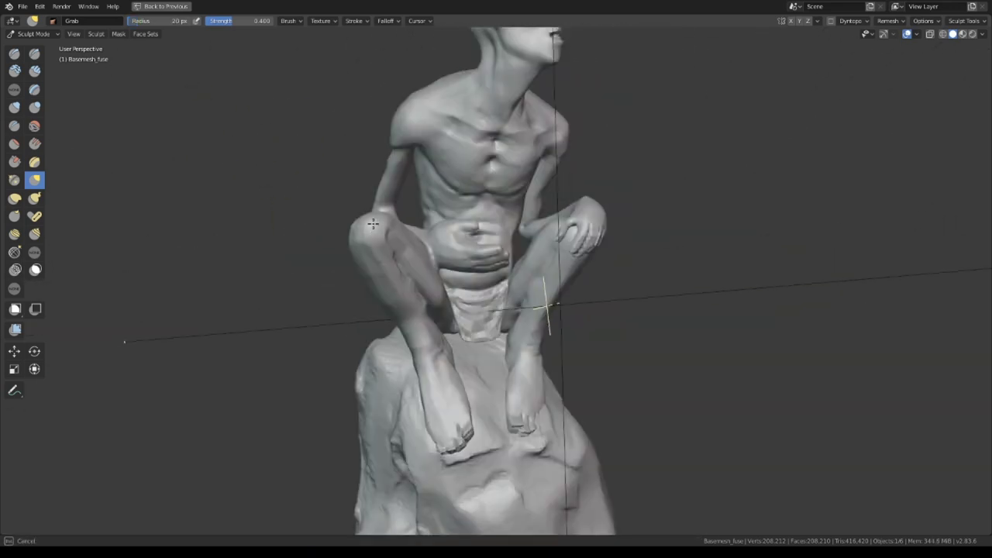
{"action": "key", "text": "shift+t"}
{"action": "middle_click_drag", "start_coordinate": [494, 253], "coordinate": [463, 202]}
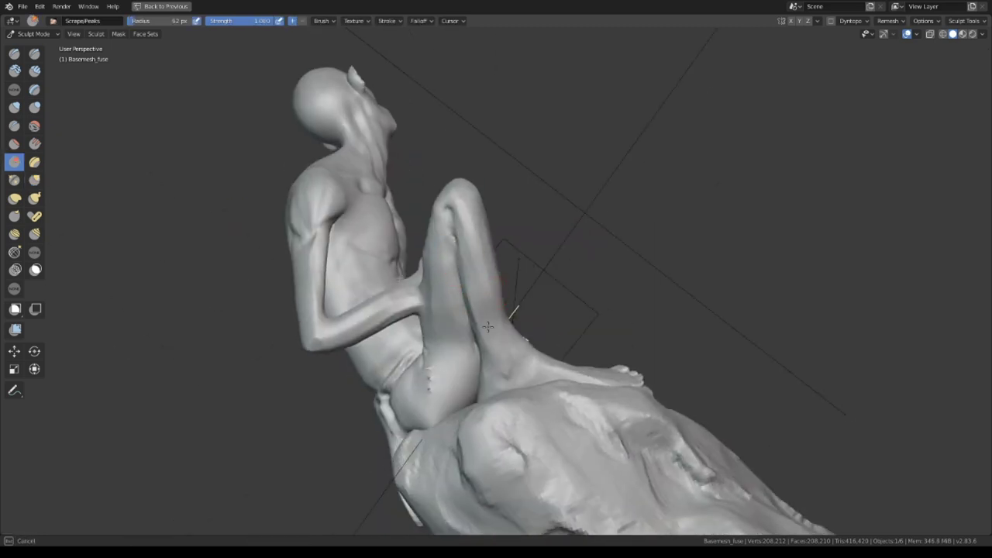
{"action": "middle_click_drag", "start_coordinate": [488, 326], "coordinate": [437, 341]}
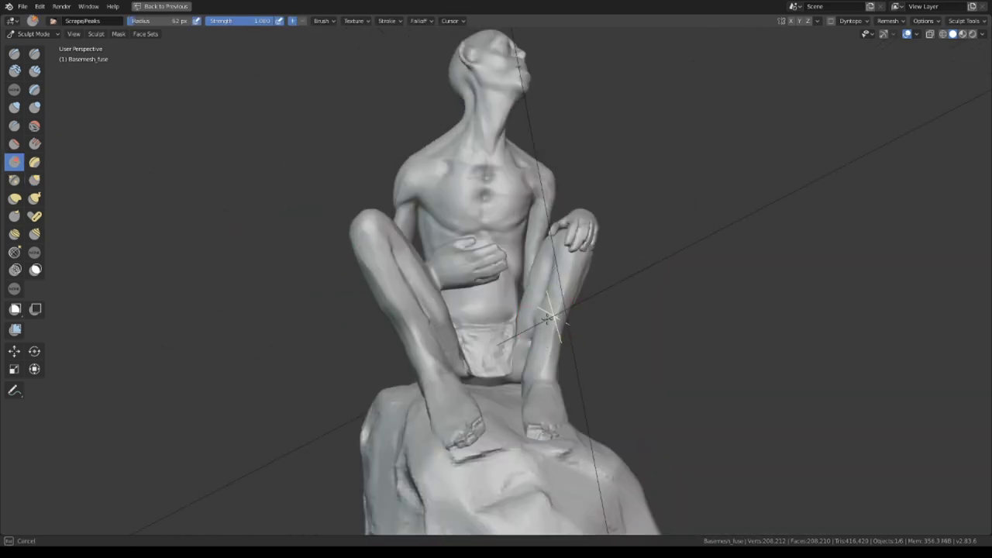
{"action": "middle_click_drag", "start_coordinate": [544, 364], "coordinate": [555, 319]}
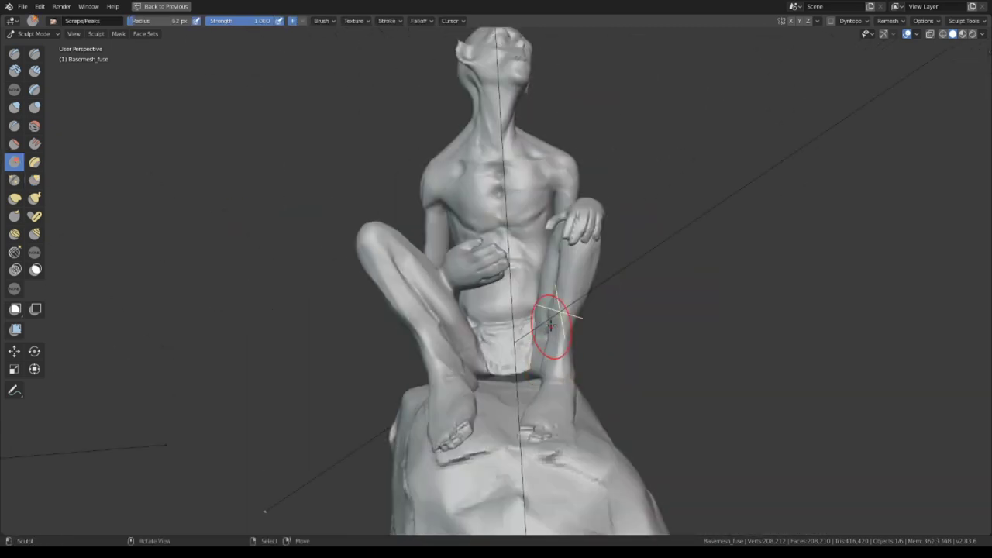
{"action": "middle_click_drag", "start_coordinate": [565, 250], "coordinate": [623, 356]}
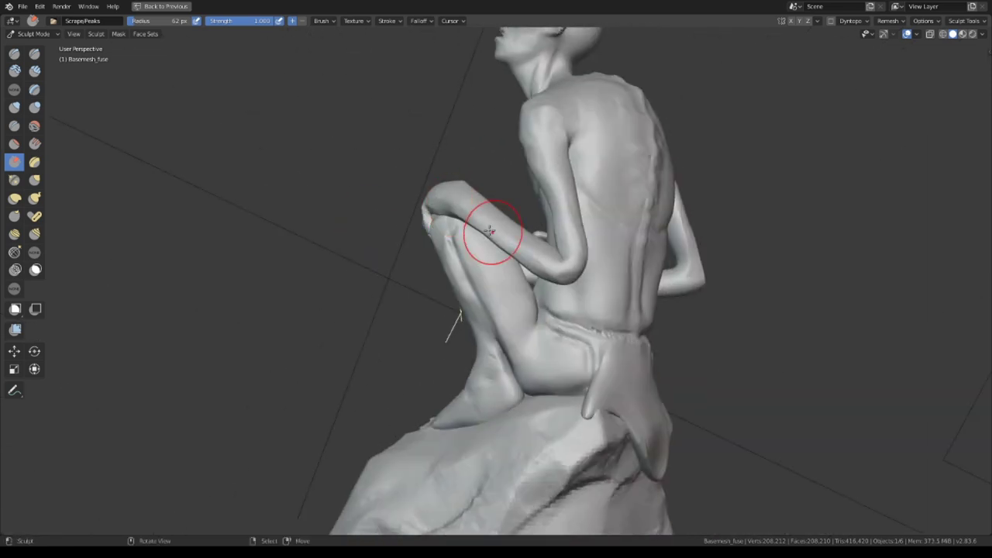
{"action": "mouse_move", "coordinate": [560, 283]}
{"action": "middle_mouse_down"}
{"action": "mouse_move", "coordinate": [516, 295]}
{"action": "mouse_move", "coordinate": [348, 226]}
{"action": "mouse_move", "coordinate": [414, 295]}
{"action": "mouse_move", "coordinate": [479, 269]}
{"action": "middle_mouse_up"}
- Build up clay strips on the back, then reshape the crouching body with Grab
{"action": "key", "text": "c"}
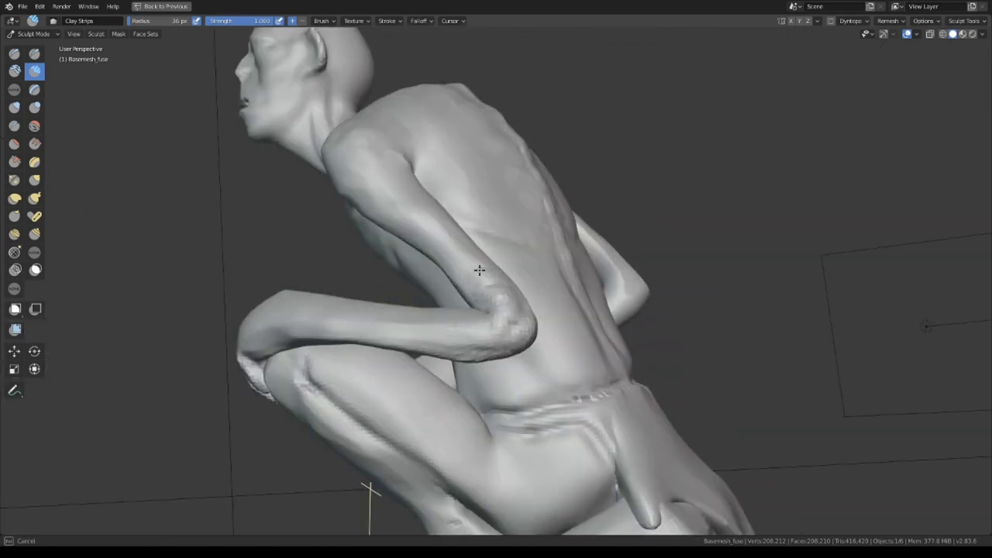
{"action": "mouse_move", "coordinate": [439, 323]}
{"action": "middle_mouse_down"}
{"action": "mouse_move", "coordinate": [354, 243]}
{"action": "mouse_move", "coordinate": [372, 287]}
{"action": "mouse_move", "coordinate": [594, 303]}
{"action": "mouse_move", "coordinate": [531, 266]}
{"action": "mouse_move", "coordinate": [389, 284]}
{"action": "mouse_move", "coordinate": [476, 329]}
{"action": "mouse_move", "coordinate": [575, 281]}
{"action": "mouse_move", "coordinate": [370, 224]}
{"action": "mouse_move", "coordinate": [468, 180]}
{"action": "mouse_move", "coordinate": [421, 248]}
{"action": "mouse_move", "coordinate": [542, 262]}
{"action": "mouse_move", "coordinate": [471, 218]}
{"action": "mouse_move", "coordinate": [427, 293]}
{"action": "mouse_move", "coordinate": [499, 222]}
{"action": "mouse_move", "coordinate": [625, 284]}
{"action": "mouse_move", "coordinate": [386, 256]}
{"action": "mouse_move", "coordinate": [421, 288]}
{"action": "mouse_move", "coordinate": [442, 222]}
{"action": "mouse_move", "coordinate": [458, 310]}
{"action": "middle_mouse_up"}
{"action": "key", "text": "g"}
{"action": "scroll", "coordinate": [568, 266], "scroll_direction": "up", "scroll_amount": 5}
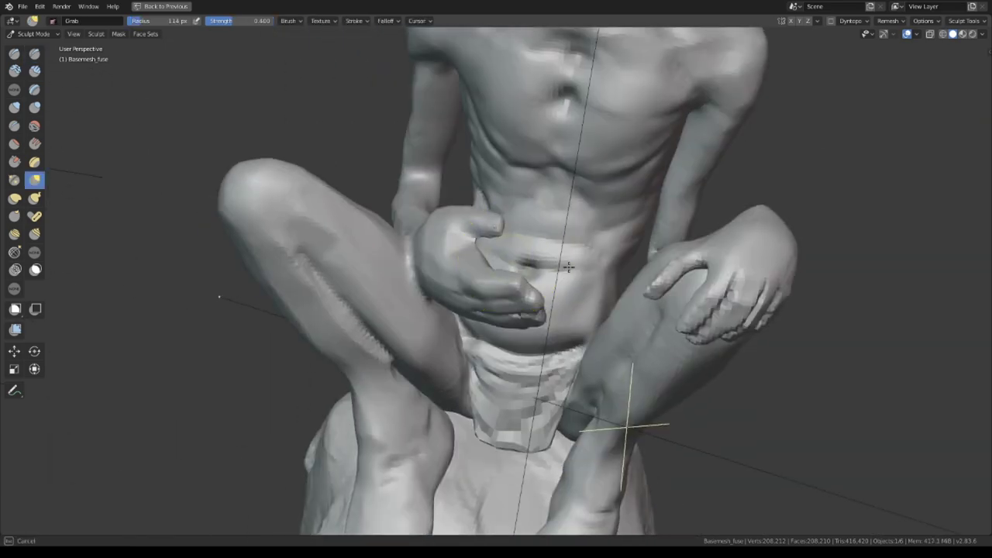
{"action": "mouse_move", "coordinate": [568, 266]}
{"action": "middle_mouse_down"}
{"action": "mouse_move", "coordinate": [483, 337]}
{"action": "mouse_move", "coordinate": [476, 300]}
{"action": "mouse_move", "coordinate": [587, 248]}
{"action": "mouse_move", "coordinate": [496, 325]}
{"action": "mouse_move", "coordinate": [483, 287]}
{"action": "mouse_move", "coordinate": [631, 270]}
{"action": "mouse_move", "coordinate": [294, 333]}
{"action": "mouse_move", "coordinate": [509, 125]}
{"action": "mouse_move", "coordinate": [472, 257]}
{"action": "middle_mouse_up"}
{"action": "scroll", "coordinate": [502, 283], "scroll_direction": "down", "scroll_amount": 5}
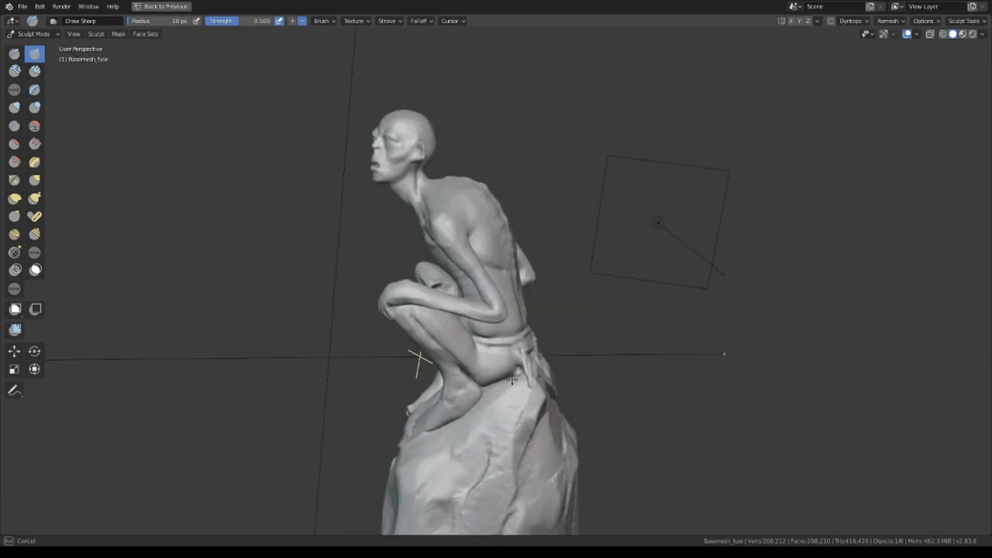
- Add clay strips and scrape the legs, then switch to Draw Sharp
{"action": "key", "text": "c"}
{"action": "scroll", "coordinate": [411, 326], "scroll_direction": "up", "scroll_amount": 3}
{"action": "mouse_move", "coordinate": [411, 326]}
{"action": "middle_mouse_down"}
{"action": "mouse_move", "coordinate": [398, 354]}
{"action": "mouse_move", "coordinate": [361, 344]}
{"action": "mouse_move", "coordinate": [347, 288]}
{"action": "mouse_move", "coordinate": [286, 373]}
{"action": "mouse_move", "coordinate": [364, 376]}
{"action": "mouse_move", "coordinate": [417, 265]}
{"action": "middle_mouse_up"}
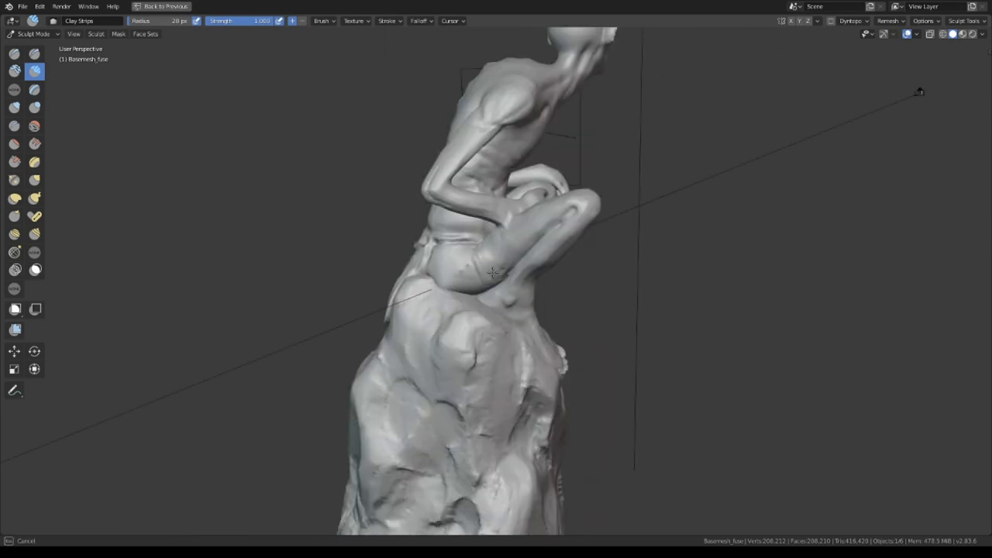
{"action": "mouse_move", "coordinate": [417, 314]}
{"action": "middle_mouse_down"}
{"action": "mouse_move", "coordinate": [409, 266]}
{"action": "mouse_move", "coordinate": [531, 299]}
{"action": "mouse_move", "coordinate": [507, 217]}
{"action": "mouse_move", "coordinate": [565, 222]}
{"action": "mouse_move", "coordinate": [266, 332]}
{"action": "mouse_move", "coordinate": [352, 255]}
{"action": "mouse_move", "coordinate": [283, 258]}
{"action": "mouse_move", "coordinate": [354, 287]}
{"action": "mouse_move", "coordinate": [504, 220]}
{"action": "mouse_move", "coordinate": [542, 300]}
{"action": "mouse_move", "coordinate": [430, 381]}
{"action": "mouse_move", "coordinate": [405, 295]}
{"action": "mouse_move", "coordinate": [465, 243]}
{"action": "mouse_move", "coordinate": [556, 253]}
{"action": "mouse_move", "coordinate": [348, 344]}
{"action": "mouse_move", "coordinate": [436, 290]}
{"action": "mouse_move", "coordinate": [561, 277]}
{"action": "mouse_move", "coordinate": [496, 294]}
{"action": "mouse_move", "coordinate": [538, 291]}
{"action": "mouse_move", "coordinate": [555, 308]}
{"action": "mouse_move", "coordinate": [543, 295]}
{"action": "mouse_move", "coordinate": [569, 276]}
{"action": "middle_mouse_up"}
{"action": "left_click", "coordinate": [13, 161]}
{"action": "key", "text": "shift+x"}
- Carve sharp details into the torso and legs with a 22 px Draw Sharp brush
{"action": "scroll", "coordinate": [569, 277], "scroll_direction": "up", "scroll_amount": 3}
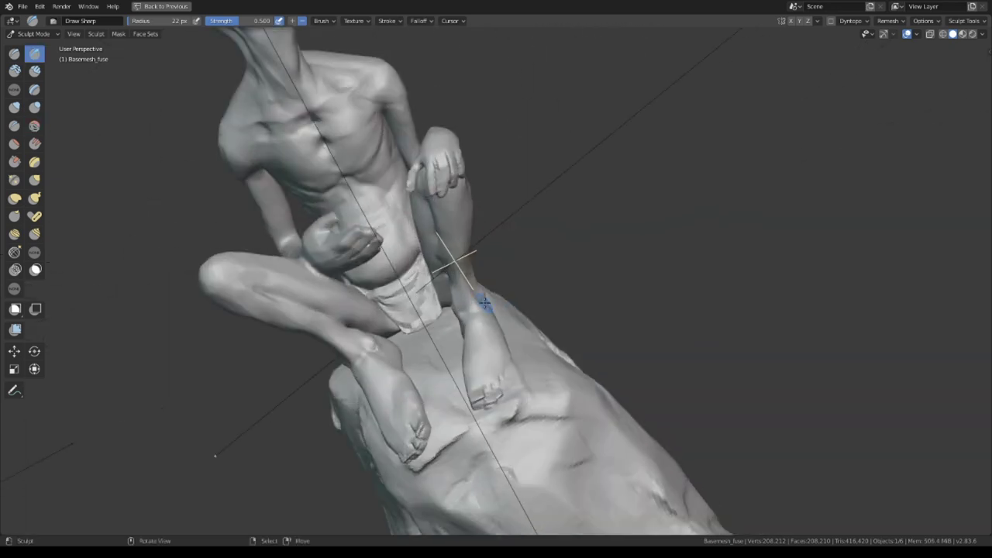
{"action": "mouse_move", "coordinate": [465, 268]}
{"action": "middle_mouse_down"}
{"action": "mouse_move", "coordinate": [412, 347]}
{"action": "mouse_move", "coordinate": [388, 302]}
{"action": "middle_mouse_up"}
{"action": "scroll", "coordinate": [387, 302], "scroll_direction": "down", "scroll_amount": 4}
{"action": "scroll", "coordinate": [348, 356], "scroll_direction": "down", "scroll_amount": 4}
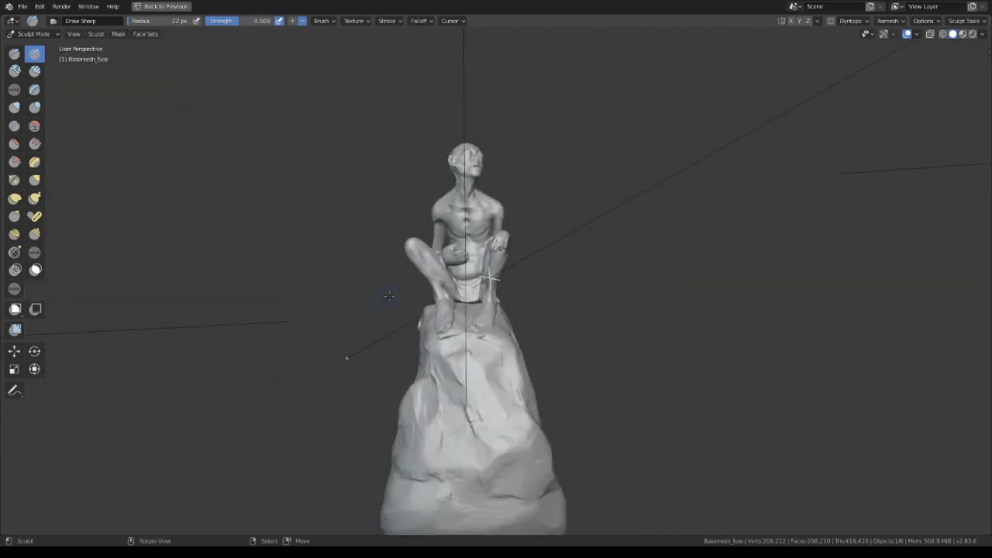
{"action": "middle_click_drag", "start_coordinate": [348, 356], "coordinate": [302, 250]}
{"action": "mouse_move", "coordinate": [393, 288]}
{"action": "middle_mouse_down"}
{"action": "mouse_move", "coordinate": [418, 278]}
{"action": "mouse_move", "coordinate": [442, 105]}
{"action": "middle_mouse_up"}
{"action": "scroll", "coordinate": [419, 279], "scroll_direction": "up", "scroll_amount": 3}
{"action": "scroll", "coordinate": [419, 279], "scroll_direction": "up", "scroll_amount": 2}
- Sample the dyntopo detail size from the mesh and zoom in on the head
{"action": "key", "text": "ctrl+d"}
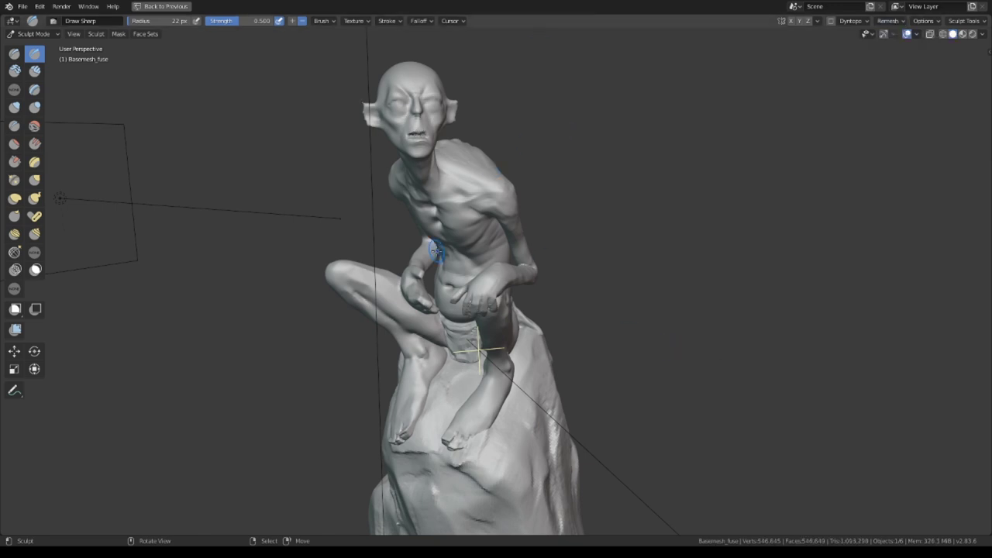
{"action": "mouse_move", "coordinate": [437, 251]}
{"action": "middle_mouse_down"}
{"action": "mouse_move", "coordinate": [464, 225]}
{"action": "mouse_move", "coordinate": [480, 186]}
{"action": "mouse_move", "coordinate": [442, 210]}
{"action": "mouse_move", "coordinate": [465, 210]}
{"action": "mouse_move", "coordinate": [451, 195]}
{"action": "mouse_move", "coordinate": [505, 215]}
{"action": "mouse_move", "coordinate": [421, 215]}
{"action": "mouse_move", "coordinate": [451, 249]}
{"action": "mouse_move", "coordinate": [456, 217]}
{"action": "mouse_move", "coordinate": [483, 252]}
{"action": "mouse_move", "coordinate": [618, 211]}
{"action": "mouse_move", "coordinate": [588, 196]}
{"action": "mouse_move", "coordinate": [604, 236]}
{"action": "mouse_move", "coordinate": [629, 249]}
{"action": "mouse_move", "coordinate": [585, 232]}
{"action": "mouse_move", "coordinate": [505, 241]}
{"action": "middle_mouse_up"}
{"action": "scroll", "coordinate": [476, 217], "scroll_direction": "up", "scroll_amount": 5}
{"action": "scroll", "coordinate": [481, 180], "scroll_direction": "up", "scroll_amount": 3}
{"action": "mouse_move", "coordinate": [472, 180]}
{"action": "middle_mouse_down"}
{"action": "mouse_move", "coordinate": [505, 178]}
{"action": "mouse_move", "coordinate": [527, 215]}
{"action": "middle_mouse_up"}
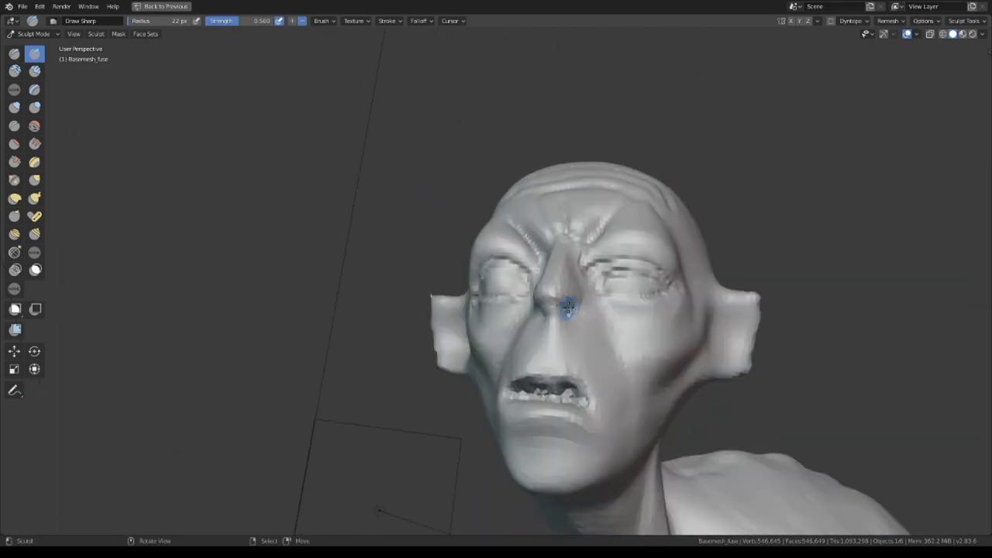
- Carve deep wrinkles into the forehead and around the eye sockets
{"action": "middle_click_drag", "start_coordinate": [567, 307], "coordinate": [570, 272]}
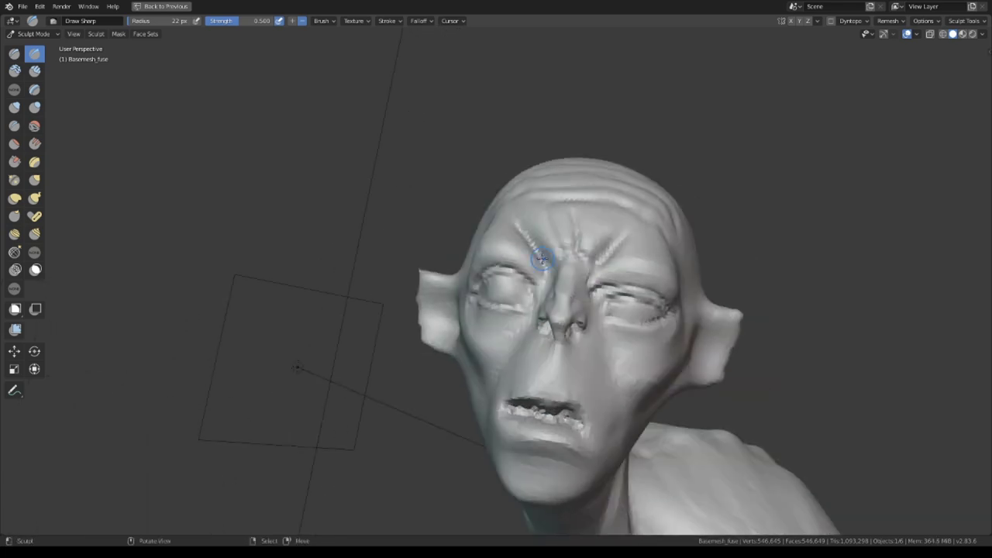
{"action": "mouse_move", "coordinate": [599, 327]}
{"action": "middle_mouse_down"}
{"action": "mouse_move", "coordinate": [605, 287]}
{"action": "mouse_move", "coordinate": [571, 228]}
{"action": "mouse_move", "coordinate": [673, 245]}
{"action": "mouse_move", "coordinate": [613, 179]}
{"action": "mouse_move", "coordinate": [471, 210]}
{"action": "mouse_move", "coordinate": [602, 267]}
{"action": "middle_mouse_up"}
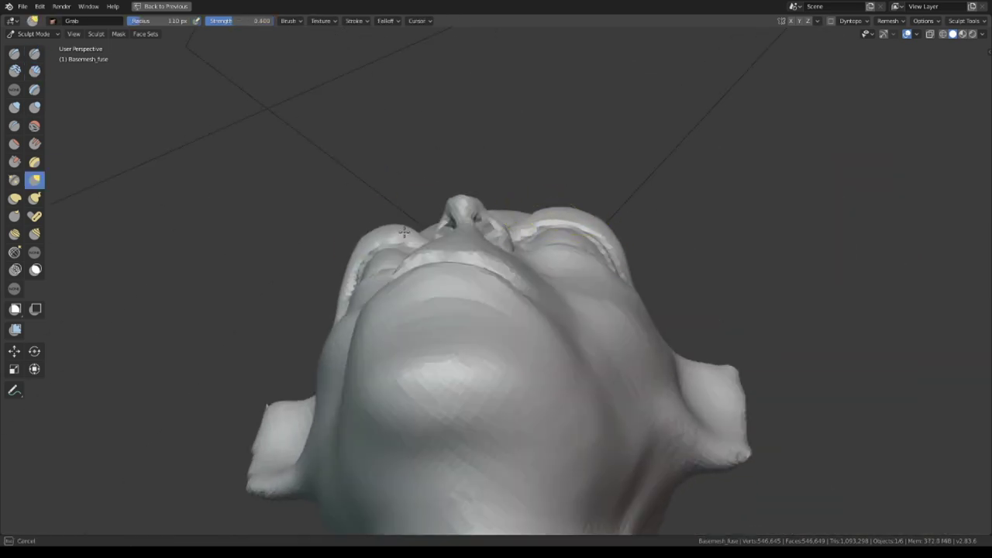
{"action": "mouse_move", "coordinate": [404, 231]}
{"action": "middle_mouse_down"}
{"action": "mouse_move", "coordinate": [288, 259]}
{"action": "mouse_move", "coordinate": [603, 303]}
{"action": "mouse_move", "coordinate": [465, 248]}
{"action": "mouse_move", "coordinate": [414, 319]}
{"action": "middle_mouse_up"}
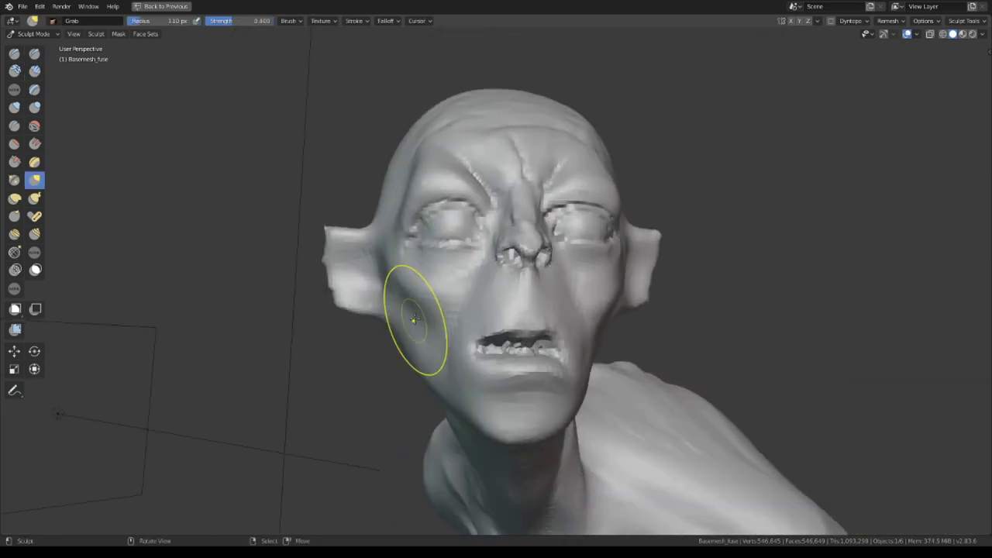
{"action": "mouse_move", "coordinate": [630, 276]}
{"action": "middle_mouse_down"}
{"action": "mouse_move", "coordinate": [442, 243]}
{"action": "mouse_move", "coordinate": [481, 256]}
{"action": "mouse_move", "coordinate": [432, 271]}
{"action": "mouse_move", "coordinate": [602, 243]}
{"action": "mouse_move", "coordinate": [438, 190]}
{"action": "middle_mouse_up"}
{"action": "scroll", "coordinate": [537, 303], "scroll_direction": "down", "scroll_amount": 5}
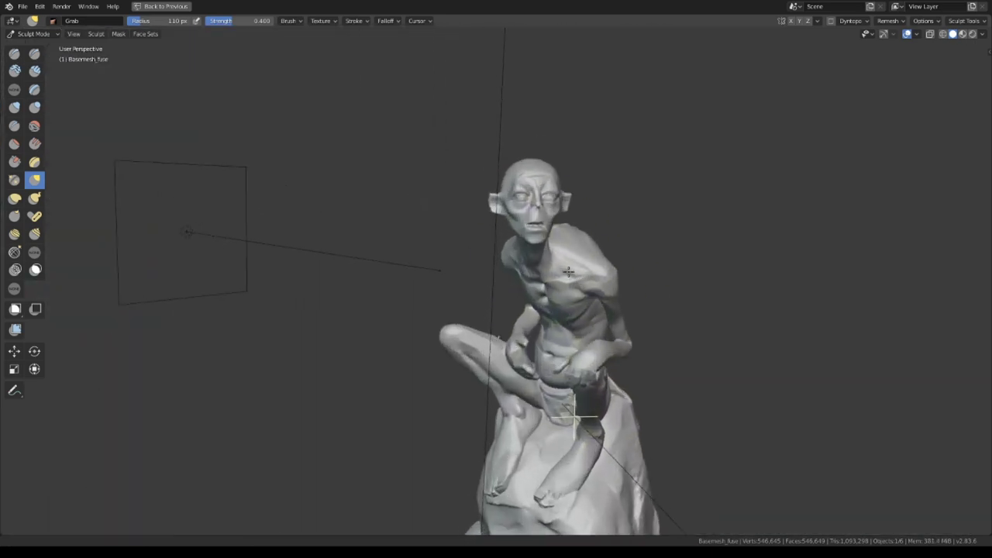
{"action": "scroll", "coordinate": [454, 213], "scroll_direction": "up", "scroll_amount": 5}
{"action": "scroll", "coordinate": [457, 242], "scroll_direction": "up", "scroll_amount": 3}
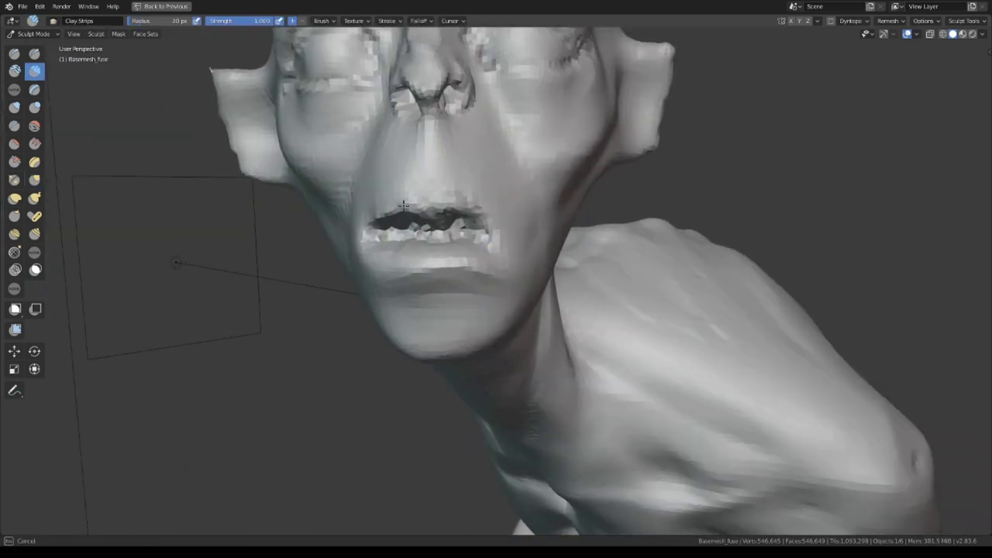
- Crease the cheeks and build fuller lips with a 32 px Clay Strips brush
{"action": "middle_click_drag", "start_coordinate": [457, 242], "coordinate": [514, 223]}
{"action": "mouse_move", "coordinate": [526, 165]}
{"action": "middle_mouse_down"}
{"action": "mouse_move", "coordinate": [488, 177]}
{"action": "mouse_move", "coordinate": [489, 220]}
{"action": "mouse_move", "coordinate": [524, 206]}
{"action": "middle_mouse_up"}
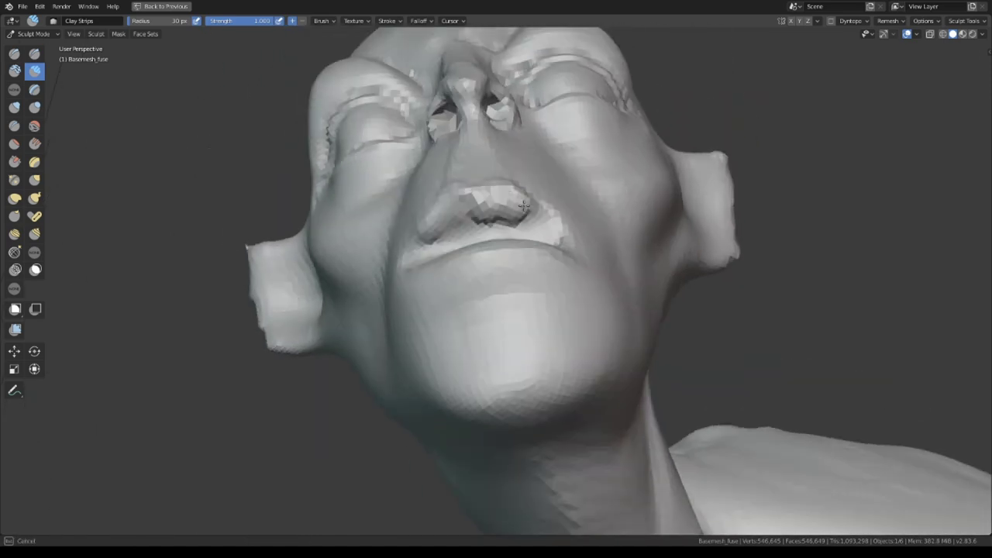
{"action": "mouse_move", "coordinate": [493, 137]}
{"action": "middle_mouse_down"}
{"action": "mouse_move", "coordinate": [480, 220]}
{"action": "mouse_move", "coordinate": [380, 117]}
{"action": "mouse_move", "coordinate": [510, 199]}
{"action": "mouse_move", "coordinate": [524, 192]}
{"action": "middle_mouse_up"}
{"action": "mouse_move", "coordinate": [556, 246]}
{"action": "middle_mouse_down"}
{"action": "mouse_move", "coordinate": [506, 163]}
{"action": "mouse_move", "coordinate": [543, 237]}
{"action": "mouse_move", "coordinate": [449, 163]}
{"action": "middle_mouse_up"}
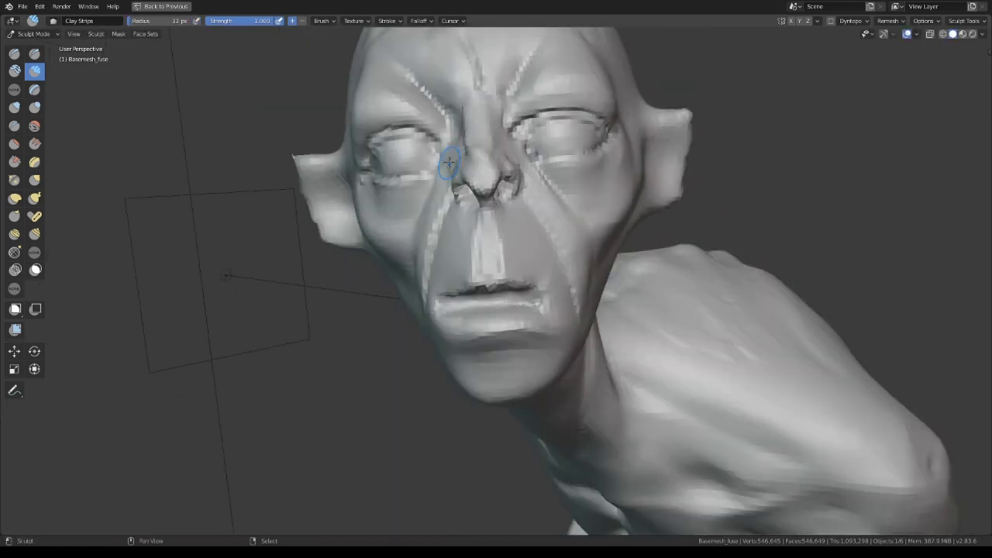
{"action": "middle_click_drag", "start_coordinate": [425, 103], "coordinate": [408, 205]}
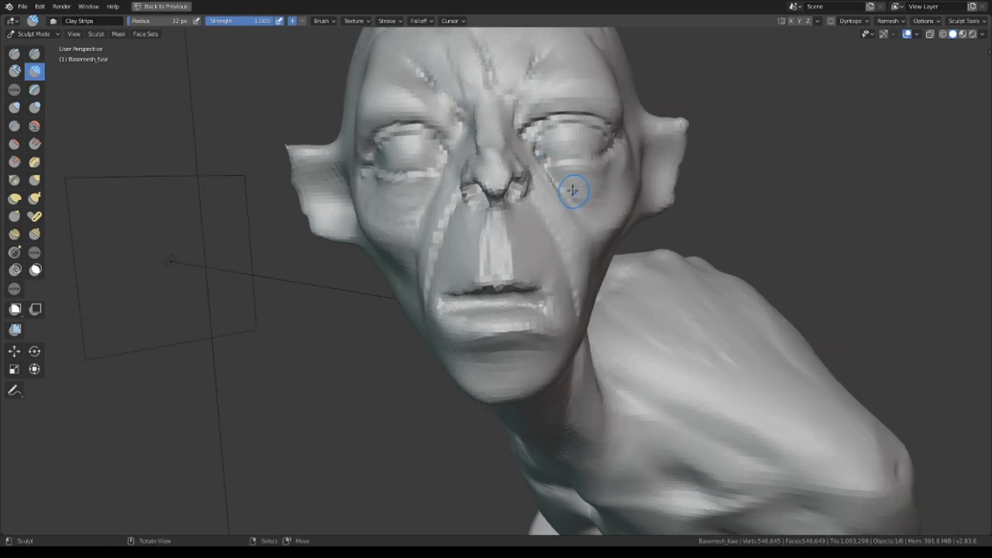
{"action": "mouse_move", "coordinate": [572, 191]}
{"action": "middle_mouse_down"}
{"action": "mouse_move", "coordinate": [594, 137]}
{"action": "mouse_move", "coordinate": [523, 88]}
{"action": "mouse_move", "coordinate": [466, 256]}
{"action": "mouse_move", "coordinate": [529, 239]}
{"action": "mouse_move", "coordinate": [465, 150]}
{"action": "mouse_move", "coordinate": [423, 245]}
{"action": "mouse_move", "coordinate": [504, 303]}
{"action": "mouse_move", "coordinate": [367, 256]}
{"action": "mouse_move", "coordinate": [423, 259]}
{"action": "mouse_move", "coordinate": [507, 372]}
{"action": "middle_mouse_up"}
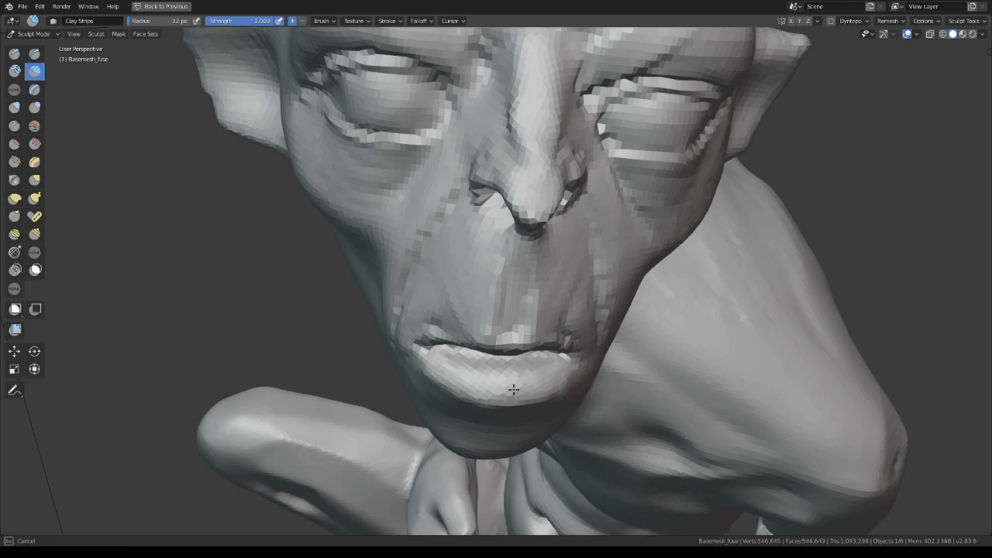
{"action": "mouse_move", "coordinate": [513, 389]}
{"action": "middle_mouse_down"}
{"action": "mouse_move", "coordinate": [445, 304]}
{"action": "mouse_move", "coordinate": [537, 333]}
{"action": "mouse_move", "coordinate": [545, 271]}
{"action": "mouse_move", "coordinate": [525, 270]}
{"action": "mouse_move", "coordinate": [595, 234]}
{"action": "mouse_move", "coordinate": [549, 271]}
{"action": "mouse_move", "coordinate": [403, 266]}
{"action": "mouse_move", "coordinate": [395, 230]}
{"action": "mouse_move", "coordinate": [455, 304]}
{"action": "middle_mouse_up"}
{"action": "scroll", "coordinate": [483, 377], "scroll_direction": "down", "scroll_amount": 3}
{"action": "mouse_move", "coordinate": [524, 245]}
{"action": "middle_mouse_down"}
{"action": "mouse_move", "coordinate": [434, 217]}
{"action": "mouse_move", "coordinate": [496, 193]}
{"action": "mouse_move", "coordinate": [416, 133]}
{"action": "mouse_move", "coordinate": [461, 132]}
{"action": "mouse_move", "coordinate": [394, 299]}
{"action": "middle_mouse_up"}
- Save the sculpt as 019.blend and switch to the Grab brush
{"action": "key", "text": "ctrl+s"}
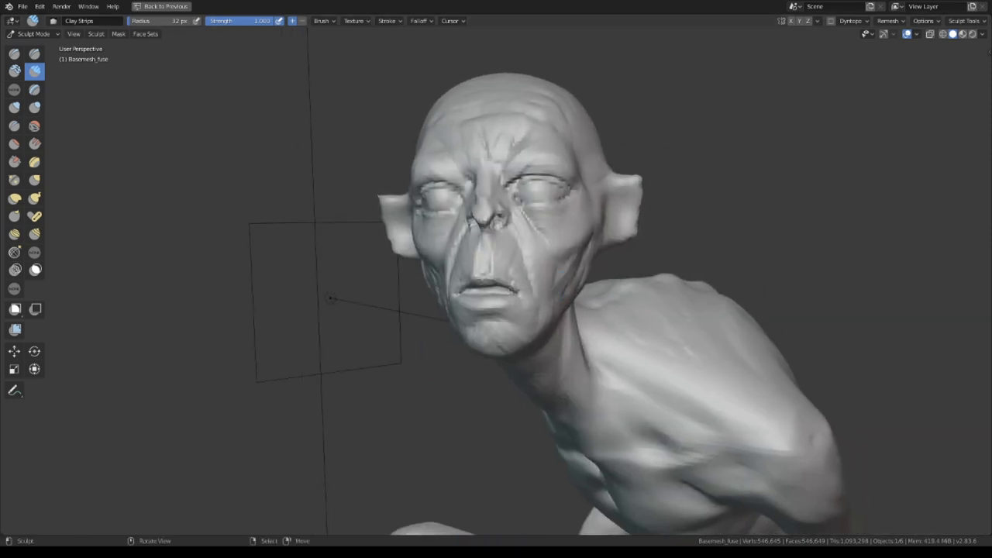
{"action": "mouse_move", "coordinate": [434, 256]}
{"action": "middle_mouse_down"}
{"action": "mouse_move", "coordinate": [465, 202]}
{"action": "mouse_move", "coordinate": [473, 155]}
{"action": "mouse_move", "coordinate": [472, 175]}
{"action": "mouse_move", "coordinate": [564, 277]}
{"action": "mouse_move", "coordinate": [609, 238]}
{"action": "mouse_move", "coordinate": [512, 344]}
{"action": "mouse_move", "coordinate": [376, 240]}
{"action": "middle_mouse_up"}
{"action": "key", "text": "g"}
{"action": "scroll", "coordinate": [512, 344], "scroll_direction": "down", "scroll_amount": 4}
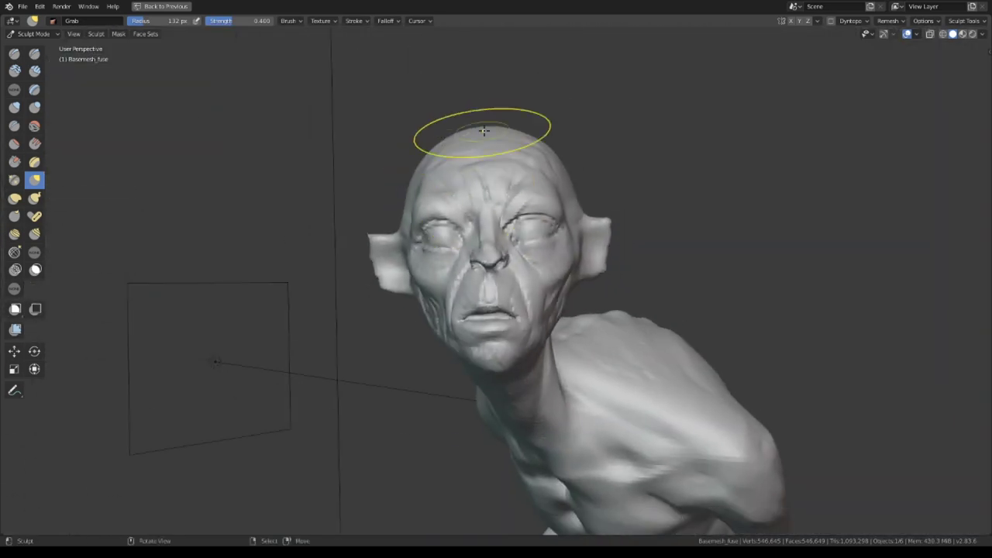
- Reshape the back and top of the skull with Grab
{"action": "mouse_move", "coordinate": [608, 299]}
{"action": "middle_mouse_down"}
{"action": "mouse_move", "coordinate": [405, 210]}
{"action": "mouse_move", "coordinate": [460, 194]}
{"action": "mouse_move", "coordinate": [558, 210]}
{"action": "mouse_move", "coordinate": [543, 325]}
{"action": "mouse_move", "coordinate": [472, 222]}
{"action": "mouse_move", "coordinate": [509, 336]}
{"action": "mouse_move", "coordinate": [543, 190]}
{"action": "middle_mouse_up"}
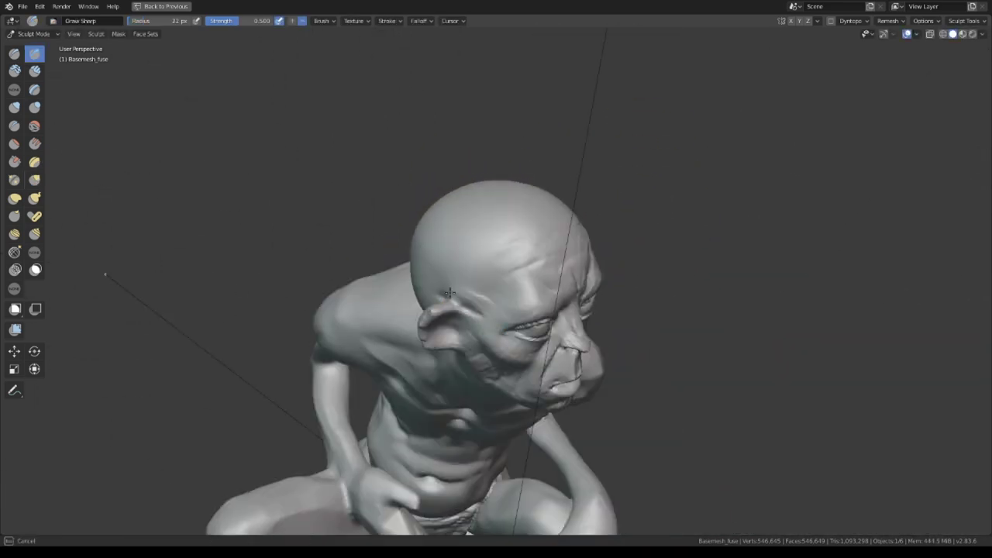
{"action": "mouse_move", "coordinate": [438, 286]}
{"action": "middle_mouse_down"}
{"action": "mouse_move", "coordinate": [503, 367]}
{"action": "mouse_move", "coordinate": [458, 326]}
{"action": "mouse_move", "coordinate": [444, 370]}
{"action": "middle_mouse_up"}
{"action": "scroll", "coordinate": [458, 295], "scroll_direction": "up", "scroll_amount": 4}
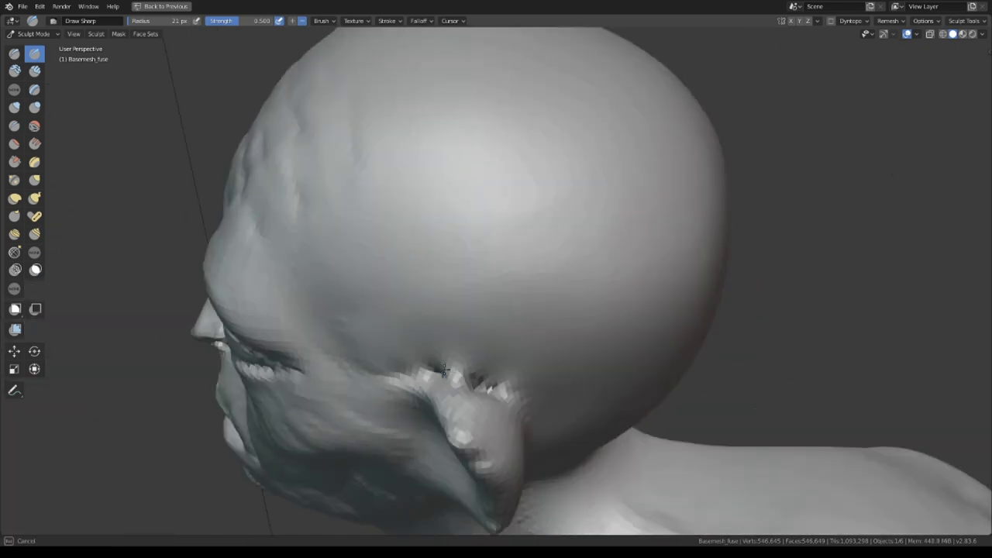
{"action": "scroll", "coordinate": [497, 348], "scroll_direction": "down", "scroll_amount": 2}
{"action": "mouse_move", "coordinate": [673, 267]}
{"action": "middle_mouse_down"}
{"action": "mouse_move", "coordinate": [505, 234]}
{"action": "mouse_move", "coordinate": [520, 293]}
{"action": "mouse_move", "coordinate": [480, 308]}
{"action": "mouse_move", "coordinate": [469, 326]}
{"action": "mouse_move", "coordinate": [469, 268]}
{"action": "mouse_move", "coordinate": [450, 299]}
{"action": "middle_mouse_up"}
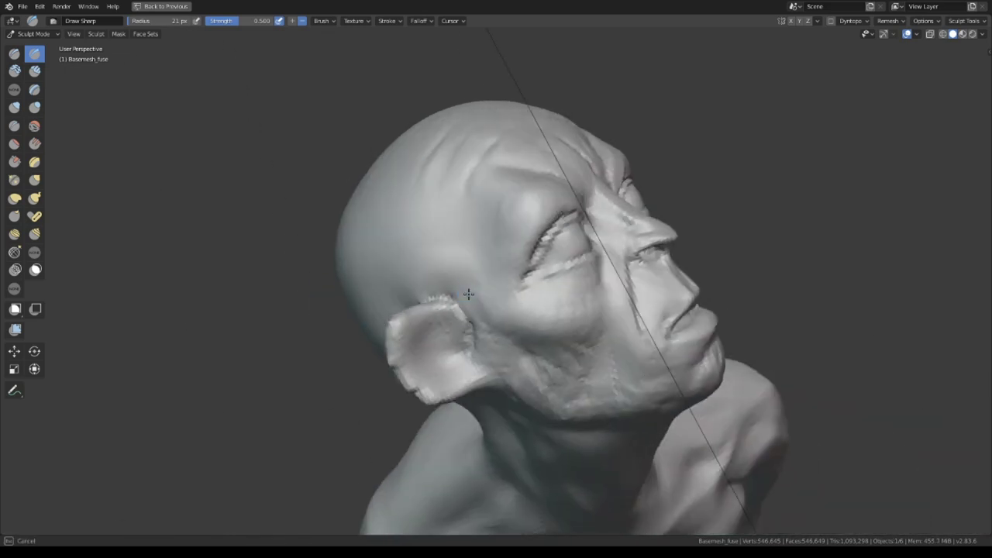
{"action": "mouse_move", "coordinate": [475, 348]}
{"action": "middle_mouse_down"}
{"action": "mouse_move", "coordinate": [500, 311]}
{"action": "mouse_move", "coordinate": [456, 281]}
{"action": "mouse_move", "coordinate": [501, 262]}
{"action": "middle_mouse_up"}
- Pull the ear into shape with a drooping lobe, using Grab at 82 px, strength 0.4
{"action": "key", "text": "g"}
{"action": "mouse_move", "coordinate": [392, 316]}
{"action": "middle_mouse_down"}
{"action": "mouse_move", "coordinate": [414, 268]}
{"action": "mouse_move", "coordinate": [284, 266]}
{"action": "mouse_move", "coordinate": [523, 146]}
{"action": "middle_mouse_up"}
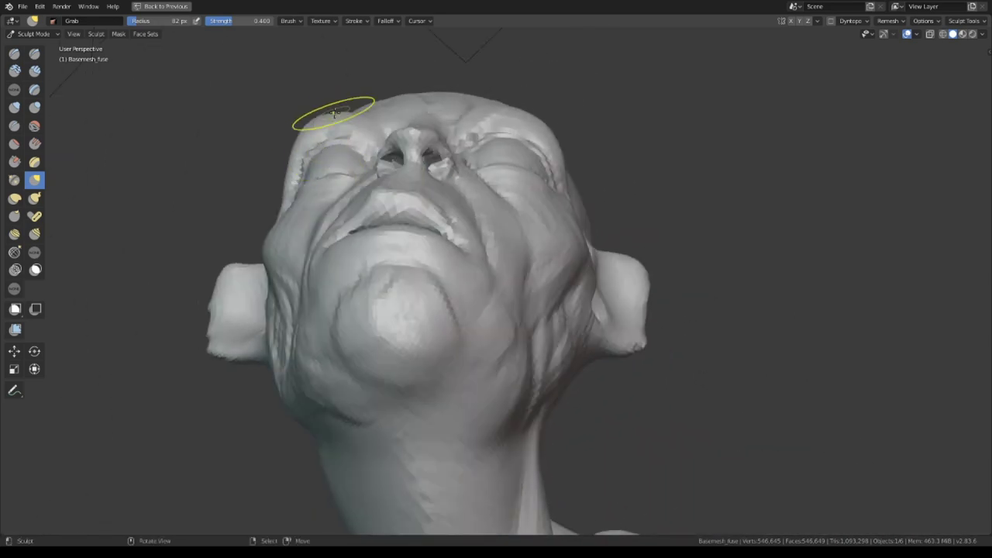
{"action": "mouse_move", "coordinate": [334, 114]}
{"action": "middle_mouse_down"}
{"action": "mouse_move", "coordinate": [383, 115]}
{"action": "mouse_move", "coordinate": [259, 318]}
{"action": "mouse_move", "coordinate": [372, 296]}
{"action": "middle_mouse_up"}
{"action": "scroll", "coordinate": [373, 297], "scroll_direction": "down", "scroll_amount": 3}
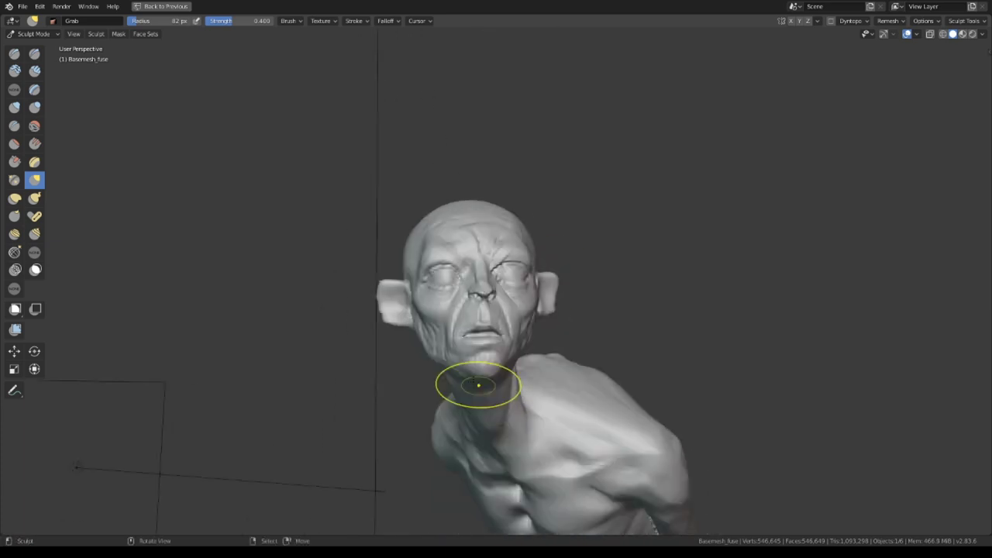
{"action": "scroll", "coordinate": [435, 470], "scroll_direction": "up", "scroll_amount": 4}
{"action": "mouse_move", "coordinate": [372, 364]}
{"action": "middle_mouse_down"}
{"action": "mouse_move", "coordinate": [309, 266]}
{"action": "mouse_move", "coordinate": [442, 317]}
{"action": "mouse_move", "coordinate": [504, 354]}
{"action": "mouse_move", "coordinate": [389, 322]}
{"action": "mouse_move", "coordinate": [461, 321]}
{"action": "mouse_move", "coordinate": [434, 354]}
{"action": "mouse_move", "coordinate": [509, 355]}
{"action": "mouse_move", "coordinate": [388, 356]}
{"action": "mouse_move", "coordinate": [431, 353]}
{"action": "mouse_move", "coordinate": [396, 321]}
{"action": "mouse_move", "coordinate": [449, 290]}
{"action": "mouse_move", "coordinate": [451, 223]}
{"action": "middle_mouse_up"}
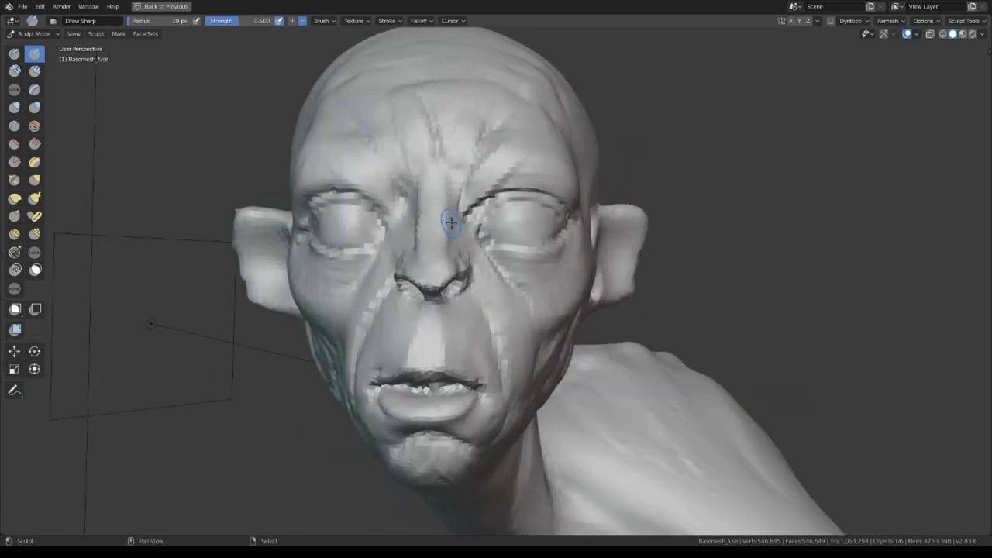
- Deepen the wrinkles around the eyes, cheeks and mouth
{"action": "mouse_move", "coordinate": [469, 271]}
{"action": "middle_mouse_down"}
{"action": "mouse_move", "coordinate": [465, 248]}
{"action": "mouse_move", "coordinate": [434, 217]}
{"action": "mouse_move", "coordinate": [461, 195]}
{"action": "mouse_move", "coordinate": [372, 232]}
{"action": "mouse_move", "coordinate": [425, 271]}
{"action": "mouse_move", "coordinate": [295, 269]}
{"action": "mouse_move", "coordinate": [434, 337]}
{"action": "middle_mouse_up"}
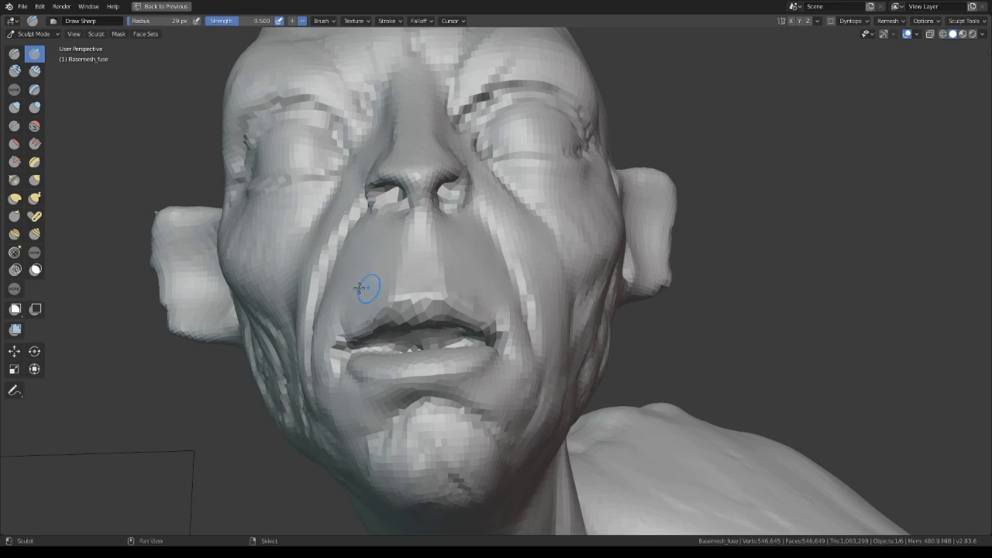
{"action": "scroll", "coordinate": [508, 264], "scroll_direction": "down", "scroll_amount": 3}
{"action": "mouse_move", "coordinate": [507, 263]}
{"action": "middle_mouse_down"}
{"action": "mouse_move", "coordinate": [472, 276]}
{"action": "mouse_move", "coordinate": [478, 261]}
{"action": "mouse_move", "coordinate": [465, 276]}
{"action": "mouse_move", "coordinate": [495, 345]}
{"action": "middle_mouse_up"}
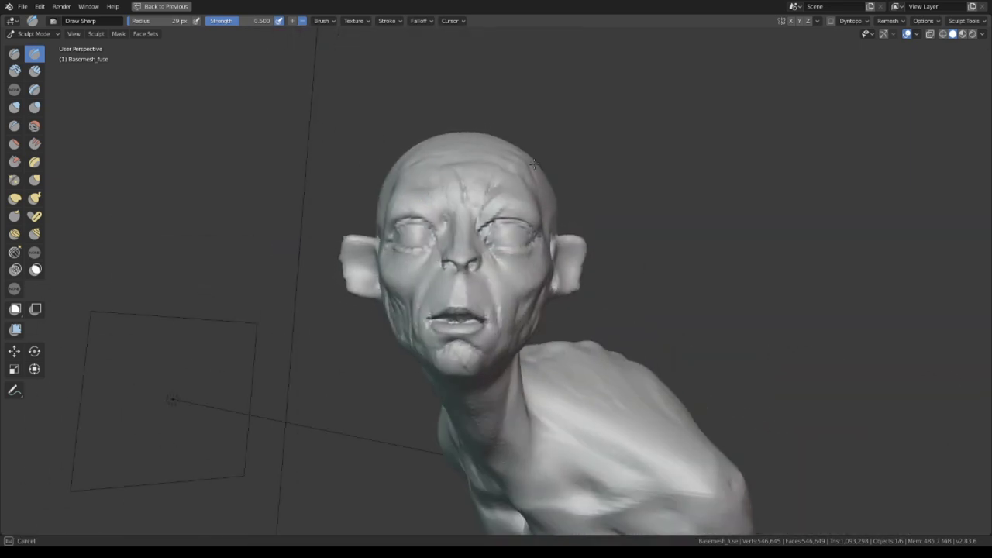
{"action": "mouse_move", "coordinate": [378, 279]}
{"action": "middle_mouse_down", "text": "ctrl"}
{"action": "mouse_move", "coordinate": [489, 300]}
{"action": "mouse_move", "coordinate": [452, 270]}
{"action": "mouse_move", "coordinate": [465, 247]}
{"action": "middle_mouse_up", "text": "ctrl"}
{"action": "mouse_move", "coordinate": [563, 289]}
{"action": "middle_mouse_down"}
{"action": "mouse_move", "coordinate": [465, 310]}
{"action": "mouse_move", "coordinate": [315, 244]}
{"action": "mouse_move", "coordinate": [224, 260]}
{"action": "middle_mouse_up"}
{"action": "middle_click_drag", "start_coordinate": [295, 282], "coordinate": [260, 244]}
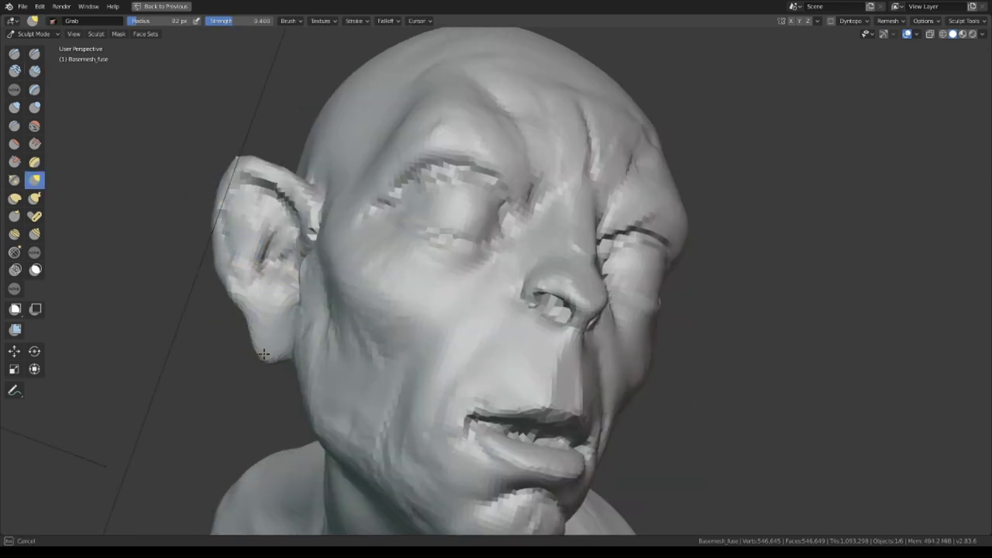
- Carve deeper, sharper inner ear ridges and rims with Clay Strips
{"action": "middle_click_drag", "start_coordinate": [249, 326], "coordinate": [285, 284]}
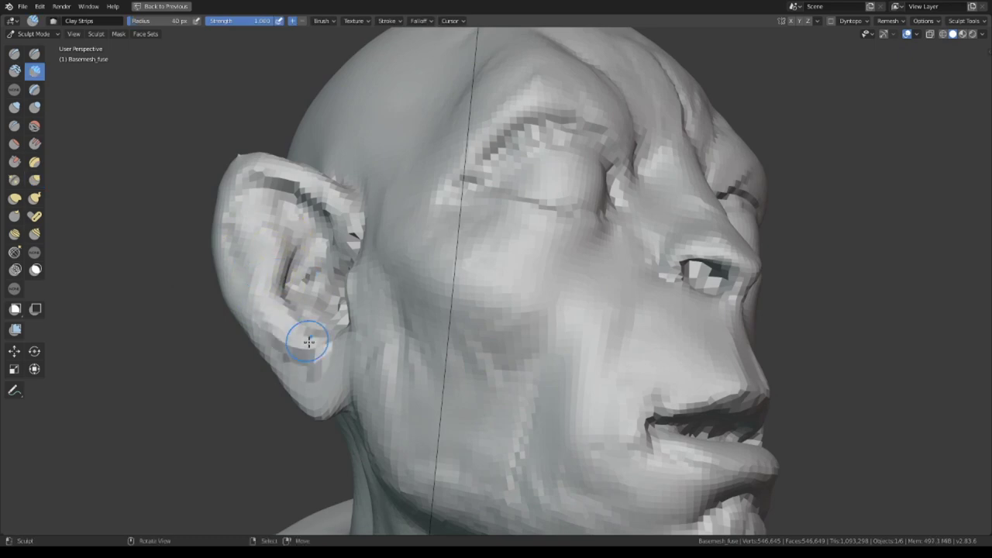
{"action": "mouse_move", "coordinate": [235, 239]}
{"action": "middle_mouse_down"}
{"action": "mouse_move", "coordinate": [465, 332]}
{"action": "mouse_move", "coordinate": [411, 325]}
{"action": "mouse_move", "coordinate": [633, 250]}
{"action": "mouse_move", "coordinate": [546, 230]}
{"action": "mouse_move", "coordinate": [361, 115]}
{"action": "mouse_move", "coordinate": [454, 179]}
{"action": "mouse_move", "coordinate": [479, 277]}
{"action": "mouse_move", "coordinate": [483, 388]}
{"action": "mouse_move", "coordinate": [475, 271]}
{"action": "mouse_move", "coordinate": [450, 271]}
{"action": "mouse_move", "coordinate": [442, 244]}
{"action": "mouse_move", "coordinate": [459, 300]}
{"action": "mouse_move", "coordinate": [478, 215]}
{"action": "mouse_move", "coordinate": [505, 215]}
{"action": "mouse_move", "coordinate": [499, 303]}
{"action": "mouse_move", "coordinate": [381, 397]}
{"action": "mouse_move", "coordinate": [372, 248]}
{"action": "mouse_move", "coordinate": [401, 221]}
{"action": "mouse_move", "coordinate": [385, 416]}
{"action": "mouse_move", "coordinate": [493, 400]}
{"action": "middle_mouse_up"}
{"action": "key", "text": "c"}
{"action": "scroll", "coordinate": [436, 287], "scroll_direction": "up", "scroll_amount": 4}
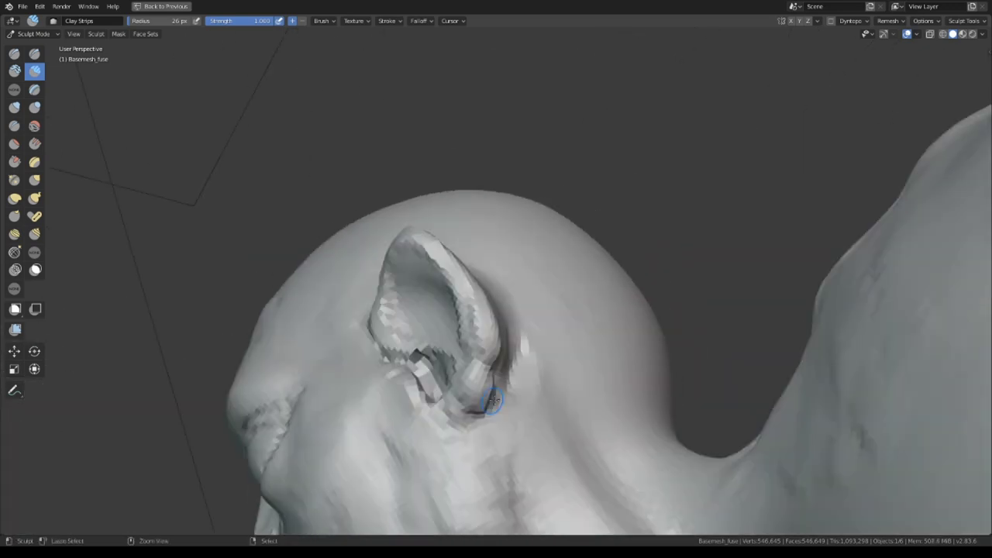
{"action": "middle_click_drag", "start_coordinate": [570, 467], "coordinate": [588, 287]}
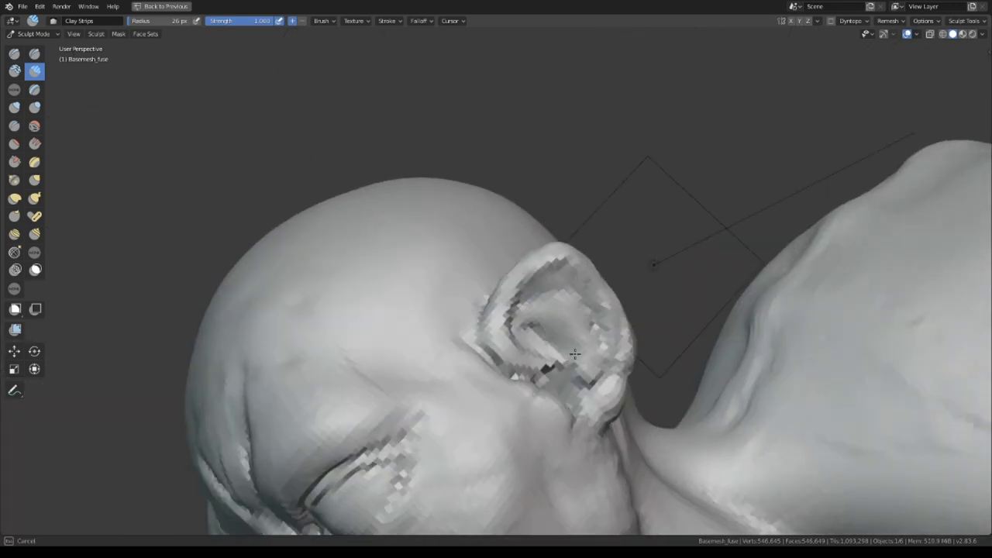
{"action": "mouse_move", "coordinate": [575, 354]}
{"action": "middle_mouse_down"}
{"action": "mouse_move", "coordinate": [598, 398]}
{"action": "mouse_move", "coordinate": [672, 385]}
{"action": "mouse_move", "coordinate": [617, 276]}
{"action": "middle_mouse_up"}
{"action": "mouse_move", "coordinate": [559, 233]}
{"action": "middle_mouse_down"}
{"action": "mouse_move", "coordinate": [648, 227]}
{"action": "mouse_move", "coordinate": [403, 260]}
{"action": "middle_mouse_up"}
- Use Grab on the head and body, checking the face and under the chin
{"action": "key", "text": "g"}
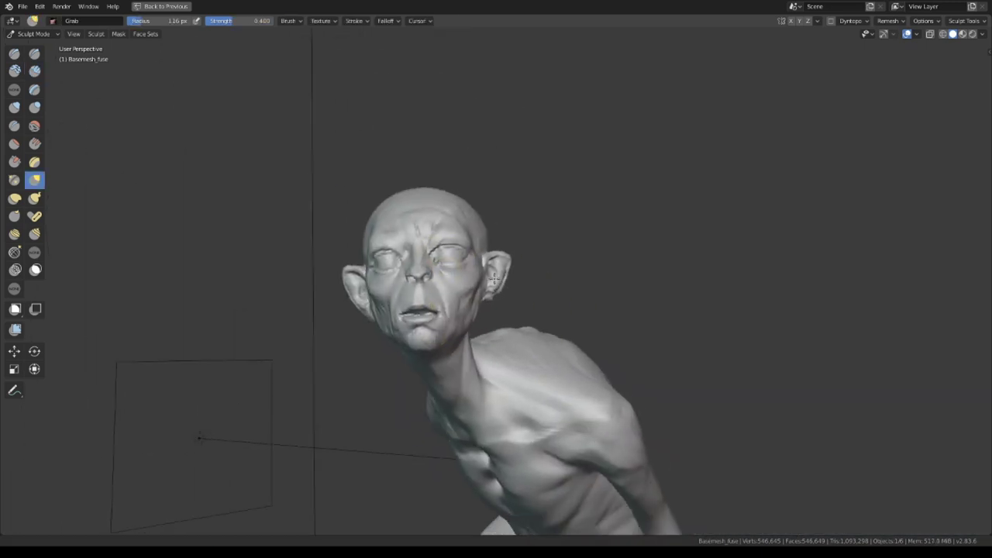
{"action": "scroll", "coordinate": [248, 343], "scroll_direction": "up", "scroll_amount": 5}
{"action": "middle_click_drag", "start_coordinate": [188, 256], "coordinate": [386, 283], "text": "ctrl"}
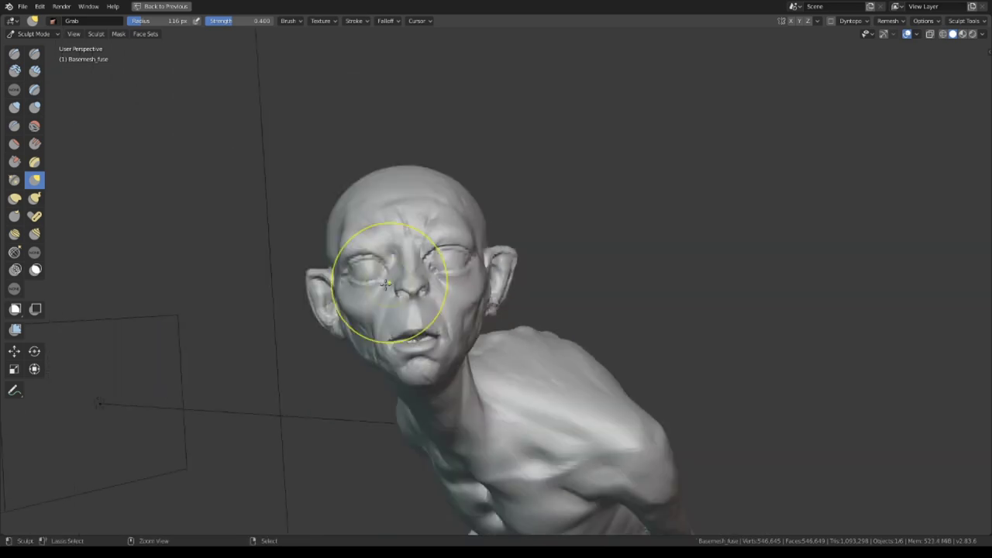
{"action": "scroll", "coordinate": [393, 225], "scroll_direction": "up", "scroll_amount": 5}
{"action": "mouse_move", "coordinate": [409, 243]}
{"action": "middle_mouse_down"}
{"action": "mouse_move", "coordinate": [365, 355]}
{"action": "mouse_move", "coordinate": [326, 364]}
{"action": "middle_mouse_up"}
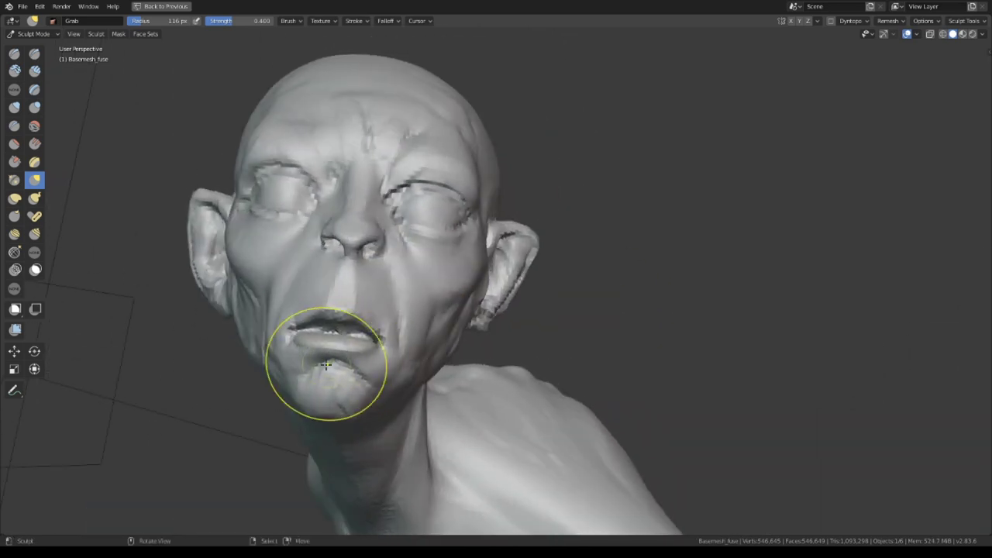
{"action": "mouse_move", "coordinate": [328, 141]}
{"action": "middle_mouse_down"}
{"action": "mouse_move", "coordinate": [383, 208]}
{"action": "mouse_move", "coordinate": [346, 132]}
{"action": "middle_mouse_up"}
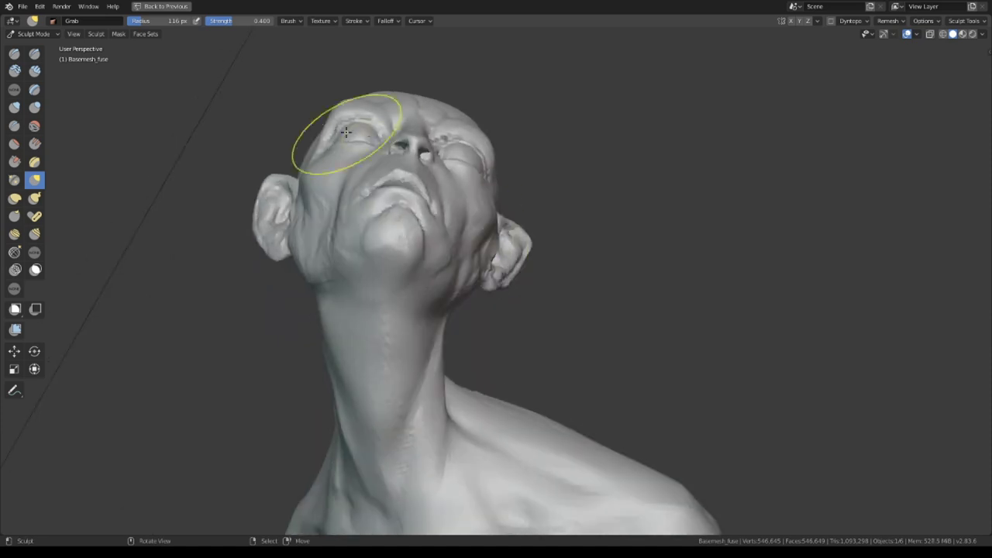
{"action": "middle_click_drag", "start_coordinate": [484, 174], "coordinate": [461, 312]}
{"action": "scroll", "coordinate": [461, 313], "scroll_direction": "down", "scroll_amount": 5}
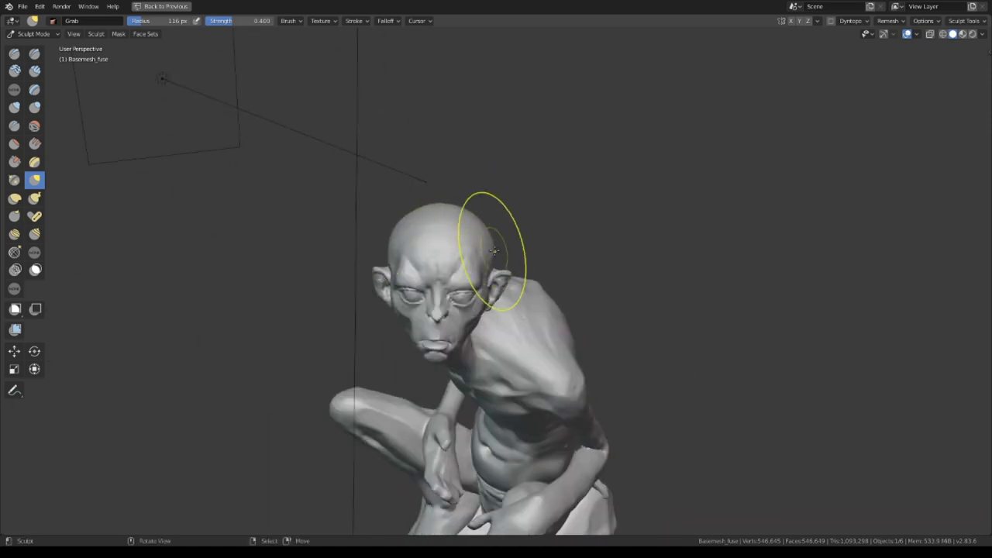
- Reshape the shoulder and upper arm with Grab from behind the head
{"action": "scroll", "coordinate": [490, 246], "scroll_direction": "up", "scroll_amount": 4}
{"action": "scroll", "coordinate": [482, 310], "scroll_direction": "down", "scroll_amount": 3}
{"action": "mouse_move", "coordinate": [482, 310]}
{"action": "middle_mouse_down"}
{"action": "mouse_move", "coordinate": [443, 328]}
{"action": "mouse_move", "coordinate": [468, 146]}
{"action": "mouse_move", "coordinate": [403, 151]}
{"action": "mouse_move", "coordinate": [465, 246]}
{"action": "middle_mouse_up"}
{"action": "scroll", "coordinate": [465, 245], "scroll_direction": "down", "scroll_amount": 3}
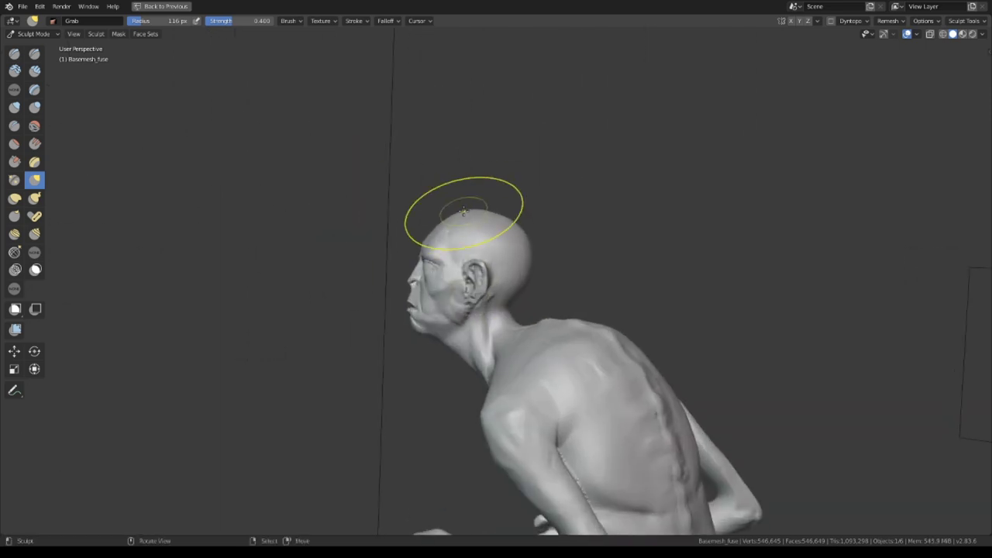
{"action": "middle_click_drag", "start_coordinate": [464, 210], "coordinate": [478, 171]}
{"action": "scroll", "coordinate": [479, 210], "scroll_direction": "up", "scroll_amount": 2}
{"action": "mouse_move", "coordinate": [478, 210]}
{"action": "middle_mouse_down"}
{"action": "mouse_move", "coordinate": [600, 258]}
{"action": "mouse_move", "coordinate": [621, 310]}
{"action": "mouse_move", "coordinate": [516, 193]}
{"action": "mouse_move", "coordinate": [441, 277]}
{"action": "mouse_move", "coordinate": [420, 284]}
{"action": "mouse_move", "coordinate": [425, 338]}
{"action": "mouse_move", "coordinate": [457, 326]}
{"action": "mouse_move", "coordinate": [387, 310]}
{"action": "mouse_move", "coordinate": [434, 302]}
{"action": "mouse_move", "coordinate": [410, 292]}
{"action": "mouse_move", "coordinate": [605, 343]}
{"action": "mouse_move", "coordinate": [468, 264]}
{"action": "mouse_move", "coordinate": [288, 248]}
{"action": "mouse_move", "coordinate": [587, 343]}
{"action": "mouse_move", "coordinate": [376, 288]}
{"action": "mouse_move", "coordinate": [333, 211]}
{"action": "middle_mouse_up"}
{"action": "scroll", "coordinate": [389, 287], "scroll_direction": "down", "scroll_amount": 8}
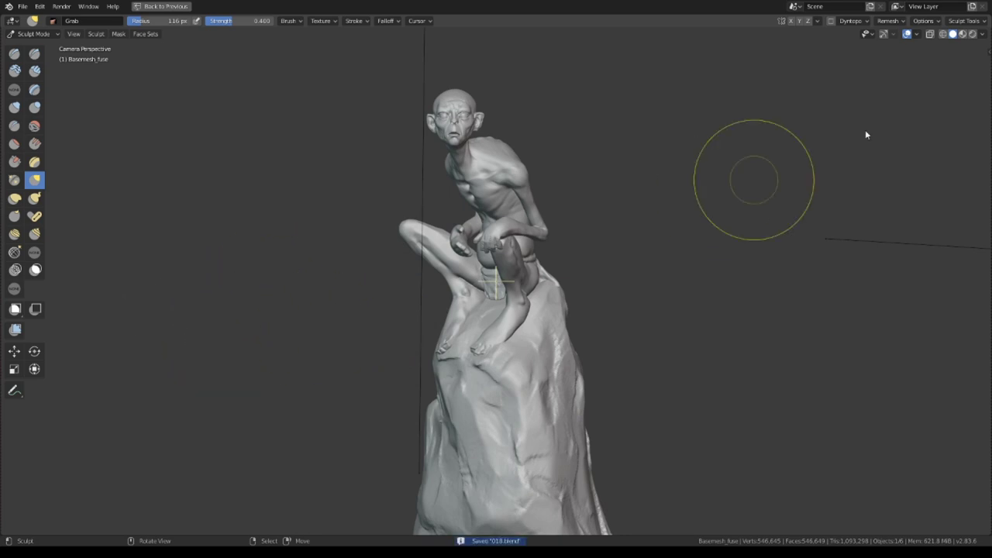
- Preview the figure in Rendered shading, return to Solid, and view it through the scene camera
{"action": "key", "text": "z"}
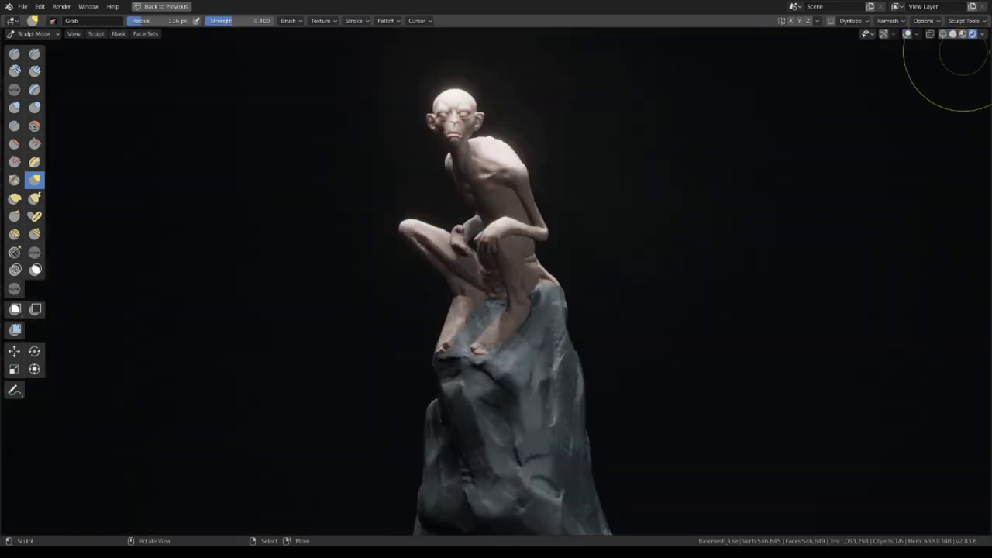
{"action": "left_click", "coordinate": [953, 34]}
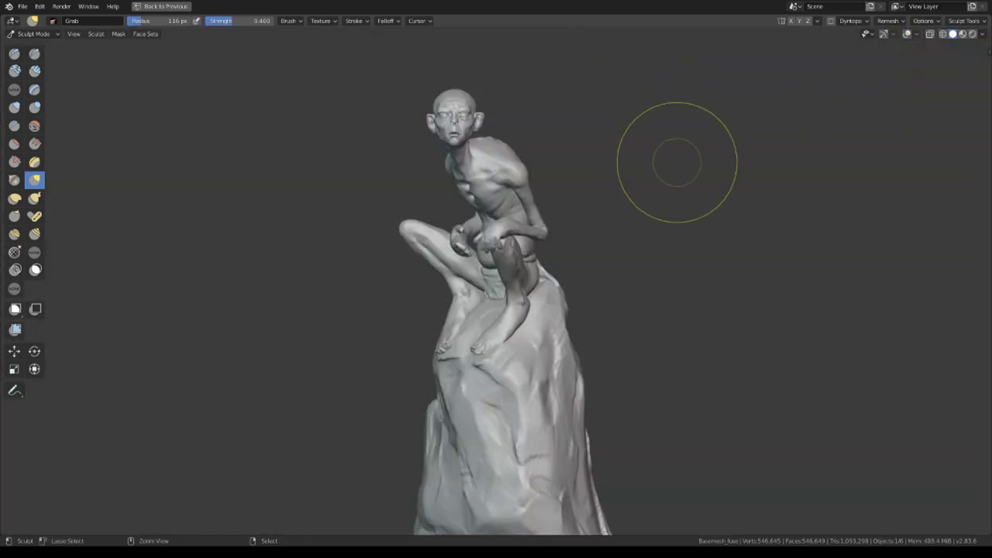
{"action": "scroll", "coordinate": [465, 217], "scroll_direction": "up", "scroll_amount": 3}
{"action": "middle_click_drag", "start_coordinate": [465, 217], "coordinate": [457, 223]}
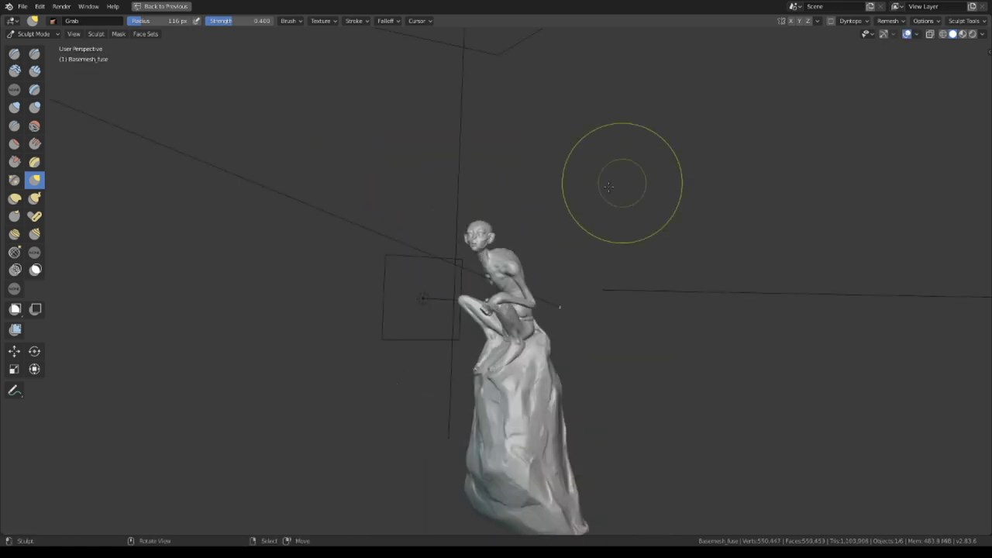
{"action": "key", "text": "KP_0"}
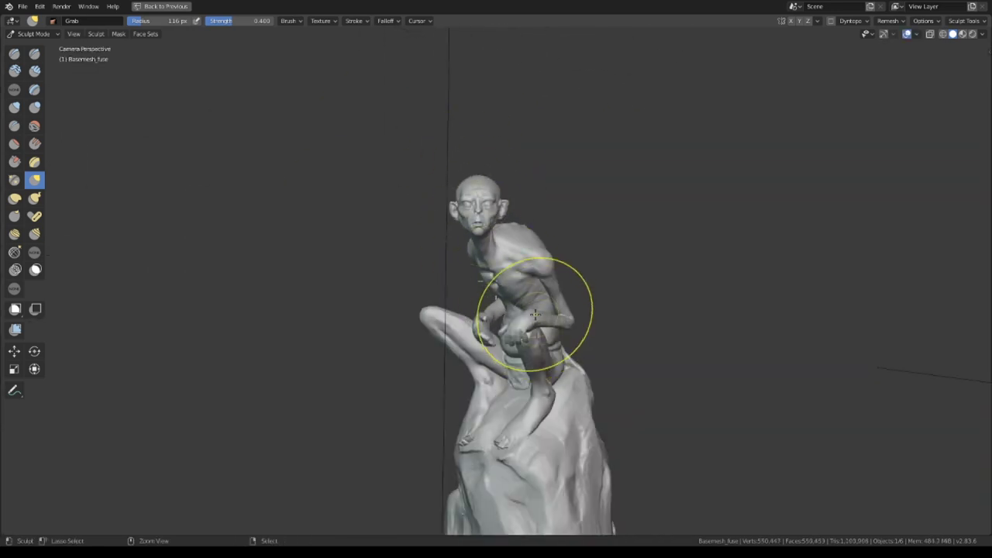
- Set the Draw Sharp brush strength to 0.7 while framing the head
{"action": "scroll", "coordinate": [534, 314], "scroll_direction": "up", "scroll_amount": 4}
{"action": "mouse_move", "coordinate": [535, 314]}
{"action": "middle_mouse_down"}
{"action": "mouse_move", "coordinate": [509, 132]}
{"action": "mouse_move", "coordinate": [388, 169]}
{"action": "mouse_move", "coordinate": [483, 174]}
{"action": "mouse_move", "coordinate": [522, 238]}
{"action": "mouse_move", "coordinate": [421, 166]}
{"action": "mouse_move", "coordinate": [438, 196]}
{"action": "middle_mouse_up"}
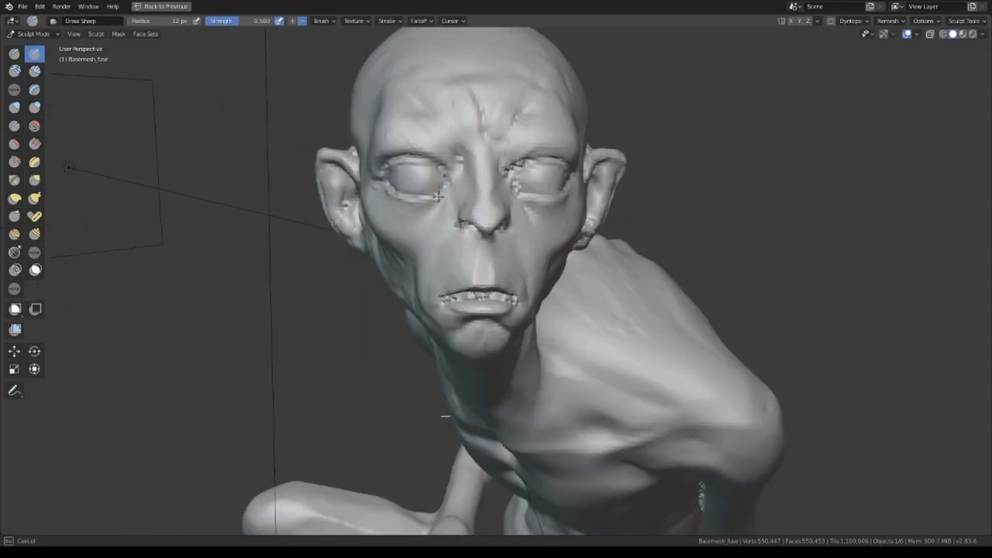
{"action": "mouse_move", "coordinate": [521, 186]}
{"action": "middle_mouse_down"}
{"action": "mouse_move", "coordinate": [378, 208]}
{"action": "mouse_move", "coordinate": [389, 83]}
{"action": "mouse_move", "coordinate": [545, 181]}
{"action": "mouse_move", "coordinate": [514, 267]}
{"action": "mouse_move", "coordinate": [480, 225]}
{"action": "mouse_move", "coordinate": [437, 100]}
{"action": "mouse_move", "coordinate": [354, 150]}
{"action": "mouse_move", "coordinate": [411, 201]}
{"action": "middle_mouse_up"}
{"action": "middle_click_drag", "start_coordinate": [466, 250], "coordinate": [715, 268]}
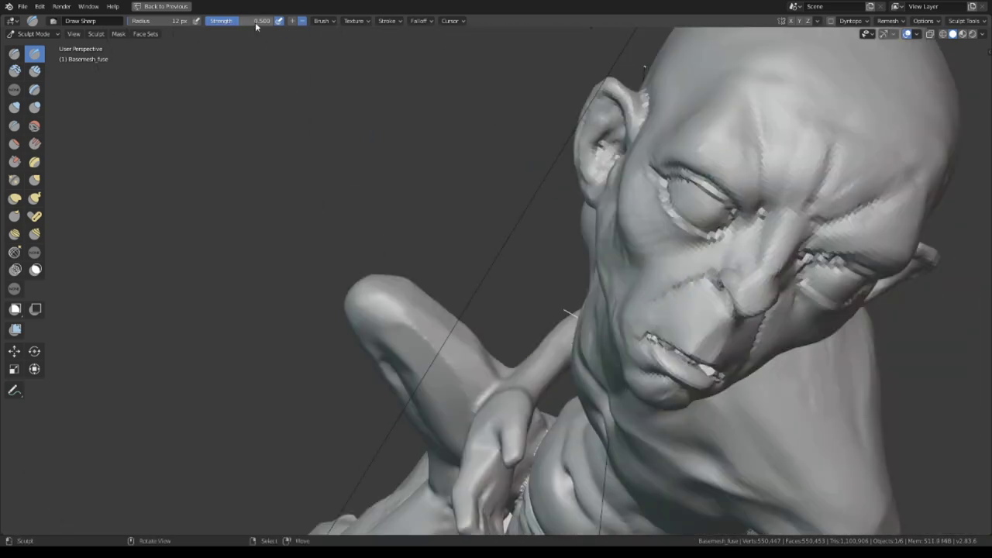
{"action": "left_click_drag", "start_coordinate": [255, 26], "coordinate": [268, 26]}
- Carve creases over the chin, neck and face, then rework the lips and teeth
{"action": "middle_click_drag", "start_coordinate": [434, 233], "coordinate": [546, 152]}
{"action": "mouse_move", "coordinate": [572, 58]}
{"action": "middle_mouse_down"}
{"action": "mouse_move", "coordinate": [565, 410]}
{"action": "mouse_move", "coordinate": [664, 177]}
{"action": "mouse_move", "coordinate": [565, 172]}
{"action": "mouse_move", "coordinate": [471, 254]}
{"action": "mouse_move", "coordinate": [675, 210]}
{"action": "mouse_move", "coordinate": [568, 209]}
{"action": "mouse_move", "coordinate": [571, 372]}
{"action": "mouse_move", "coordinate": [577, 295]}
{"action": "middle_mouse_up"}
{"action": "scroll", "coordinate": [571, 208], "scroll_direction": "down", "scroll_amount": 3}
{"action": "scroll", "coordinate": [577, 295], "scroll_direction": "up", "scroll_amount": 2}
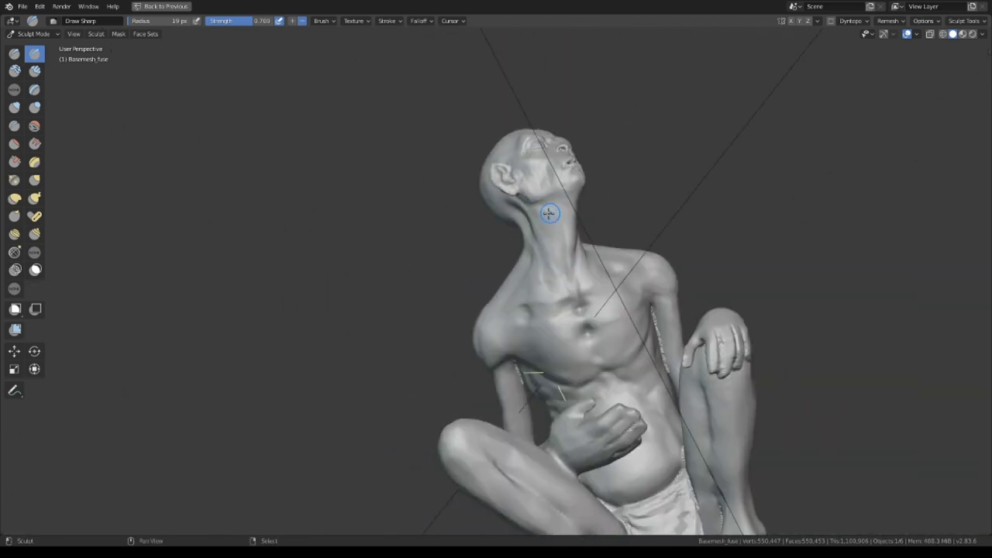
{"action": "mouse_move", "coordinate": [549, 213]}
{"action": "middle_mouse_down"}
{"action": "mouse_move", "coordinate": [522, 230]}
{"action": "mouse_move", "coordinate": [559, 289]}
{"action": "mouse_move", "coordinate": [518, 265]}
{"action": "mouse_move", "coordinate": [494, 290]}
{"action": "mouse_move", "coordinate": [487, 333]}
{"action": "mouse_move", "coordinate": [488, 218]}
{"action": "mouse_move", "coordinate": [454, 233]}
{"action": "mouse_move", "coordinate": [509, 250]}
{"action": "mouse_move", "coordinate": [455, 212]}
{"action": "mouse_move", "coordinate": [399, 233]}
{"action": "mouse_move", "coordinate": [487, 286]}
{"action": "mouse_move", "coordinate": [532, 376]}
{"action": "mouse_move", "coordinate": [575, 335]}
{"action": "mouse_move", "coordinate": [609, 271]}
{"action": "mouse_move", "coordinate": [491, 282]}
{"action": "mouse_move", "coordinate": [527, 377]}
{"action": "mouse_move", "coordinate": [526, 302]}
{"action": "mouse_move", "coordinate": [577, 344]}
{"action": "middle_mouse_up"}
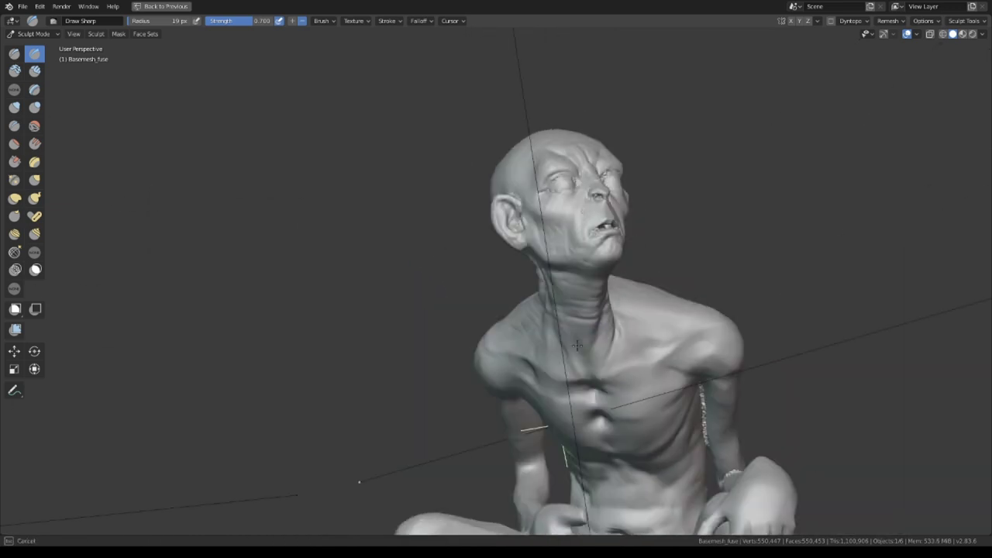
{"action": "middle_click_drag", "start_coordinate": [611, 384], "coordinate": [396, 454]}
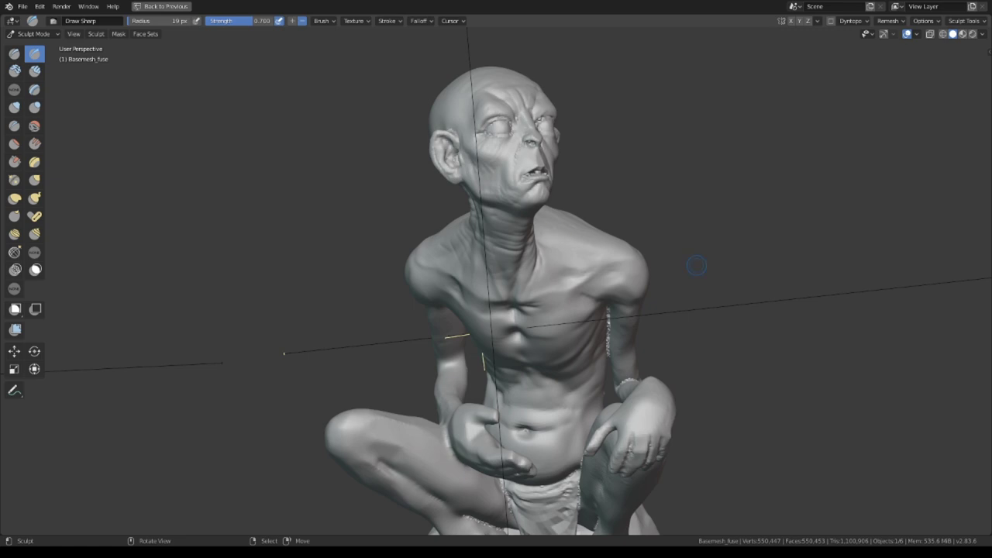
{"action": "mouse_move", "coordinate": [432, 224]}
{"action": "middle_mouse_down"}
{"action": "mouse_move", "coordinate": [509, 261]}
{"action": "mouse_move", "coordinate": [434, 232]}
{"action": "middle_mouse_up"}
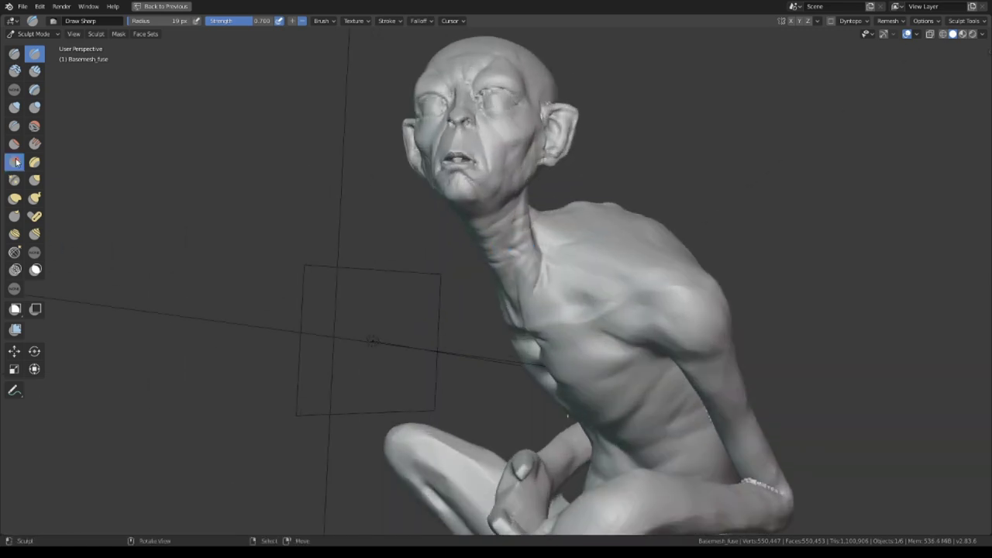
{"action": "mouse_move", "coordinate": [526, 258]}
{"action": "middle_mouse_down"}
{"action": "mouse_move", "coordinate": [442, 111]}
{"action": "mouse_move", "coordinate": [473, 233]}
{"action": "mouse_move", "coordinate": [514, 277]}
{"action": "mouse_move", "coordinate": [625, 335]}
{"action": "mouse_move", "coordinate": [272, 268]}
{"action": "mouse_move", "coordinate": [370, 259]}
{"action": "mouse_move", "coordinate": [271, 73]}
{"action": "middle_mouse_up"}
- Build up clay around the lips and mouth corners with Clay Strips
{"action": "key", "text": "c"}
{"action": "mouse_move", "coordinate": [201, 73]}
{"action": "middle_mouse_down"}
{"action": "mouse_move", "coordinate": [231, 230]}
{"action": "mouse_move", "coordinate": [316, 217]}
{"action": "mouse_move", "coordinate": [436, 336]}
{"action": "mouse_move", "coordinate": [187, 129]}
{"action": "middle_mouse_up"}
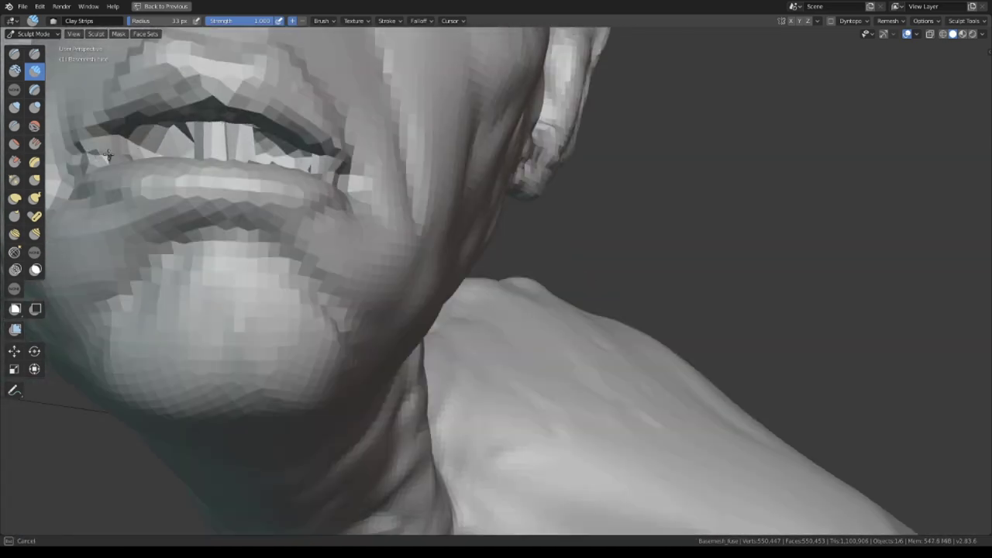
{"action": "mouse_move", "coordinate": [108, 155]}
{"action": "middle_mouse_down"}
{"action": "mouse_move", "coordinate": [365, 261]}
{"action": "mouse_move", "coordinate": [221, 137]}
{"action": "middle_mouse_up"}
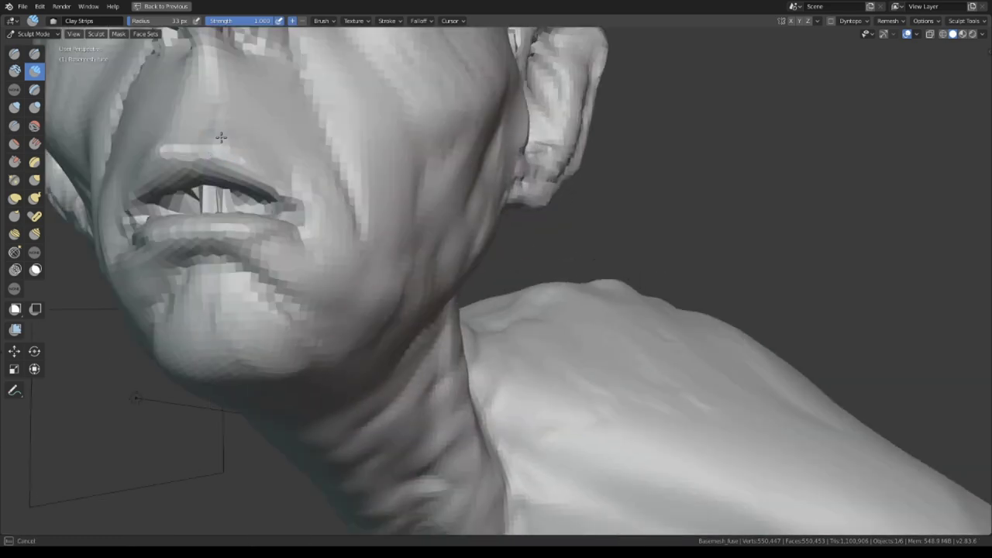
{"action": "middle_click_drag", "start_coordinate": [140, 153], "coordinate": [307, 113]}
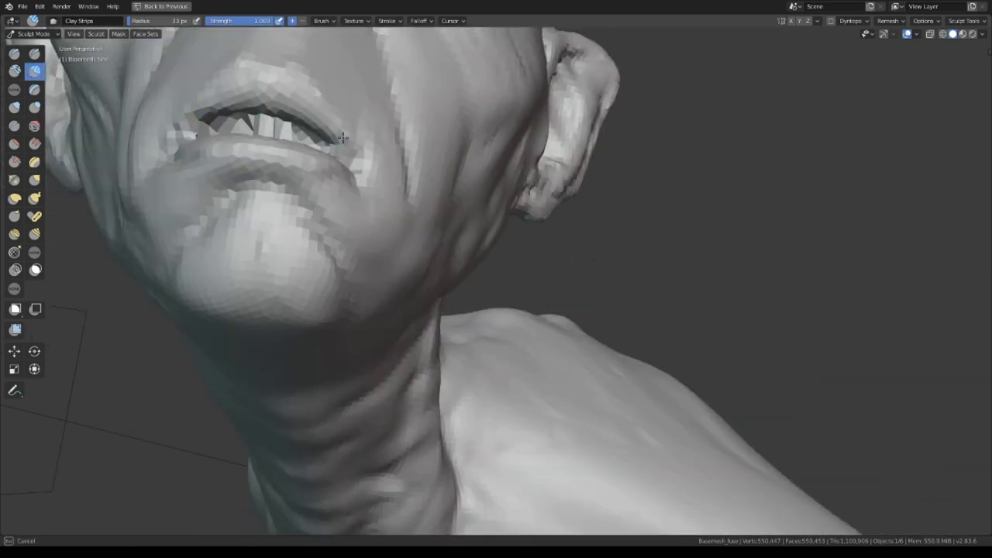
{"action": "middle_click_drag", "start_coordinate": [124, 126], "coordinate": [354, 204]}
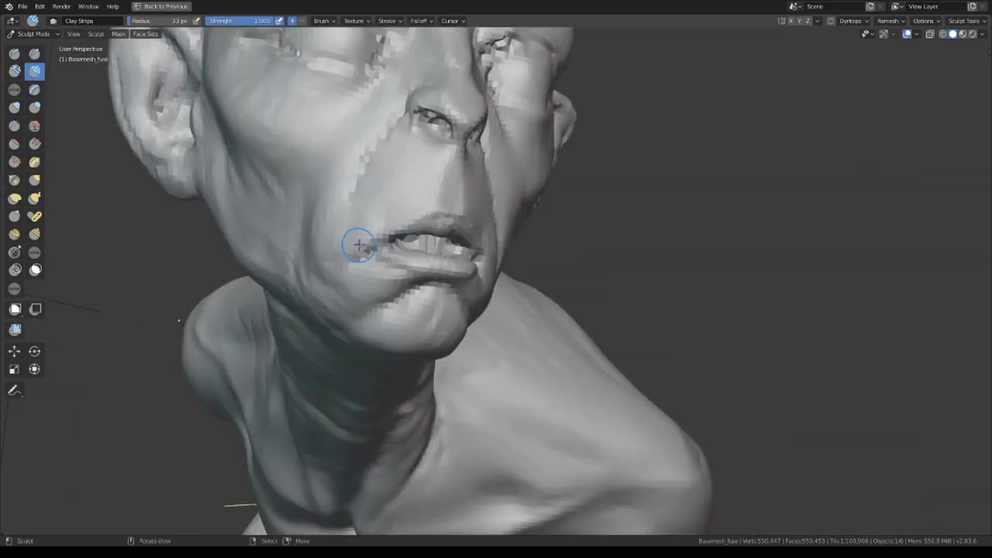
- Lasso-mask the lower back, hips and loincloth, leaving the shoulders and head free
{"action": "mouse_move", "coordinate": [359, 245]}
{"action": "middle_mouse_down"}
{"action": "mouse_move", "coordinate": [442, 245]}
{"action": "mouse_move", "coordinate": [385, 276]}
{"action": "middle_mouse_up"}
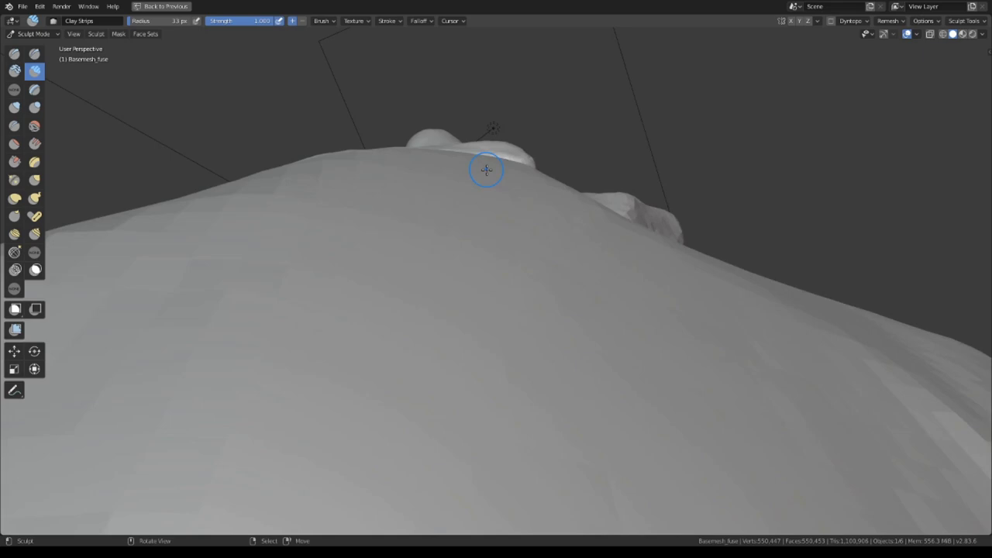
{"action": "middle_click_drag", "start_coordinate": [405, 397], "coordinate": [369, 170]}
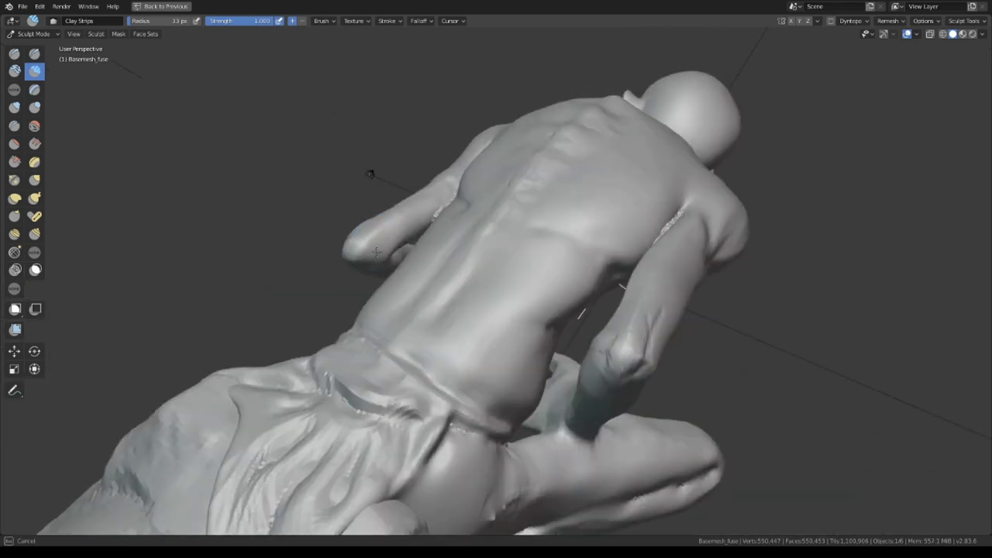
{"action": "left_click_drag", "start_coordinate": [385, 287], "coordinate": [557, 249], "text": "ctrl+shift"}
- Hide the masked lower body, scrape the shoulders and arms at 54 px, then show everything
{"action": "left_click", "coordinate": [118, 33]}
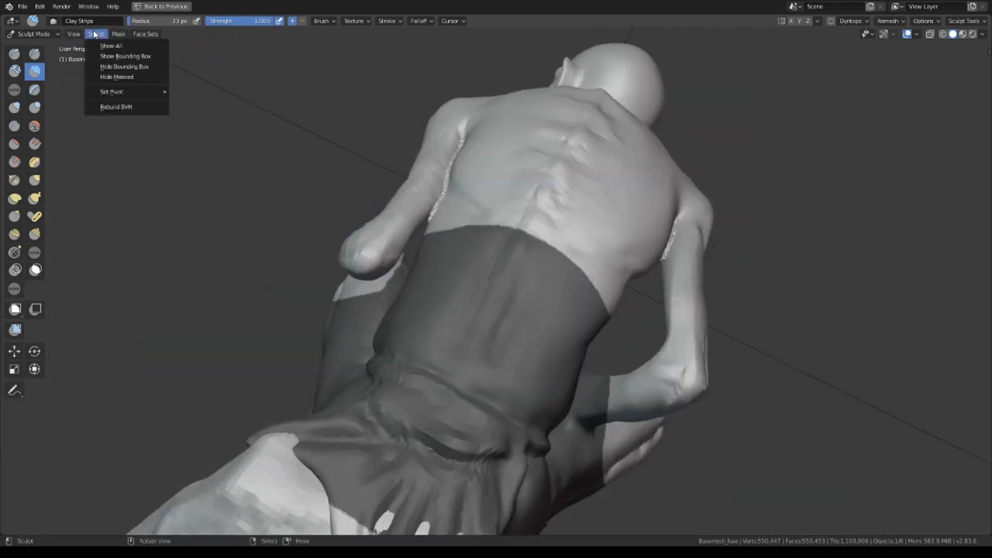
{"action": "mouse_move", "coordinate": [310, 270]}
{"action": "middle_mouse_down"}
{"action": "mouse_move", "coordinate": [364, 329]}
{"action": "mouse_move", "coordinate": [355, 263]}
{"action": "mouse_move", "coordinate": [515, 293]}
{"action": "middle_mouse_up"}
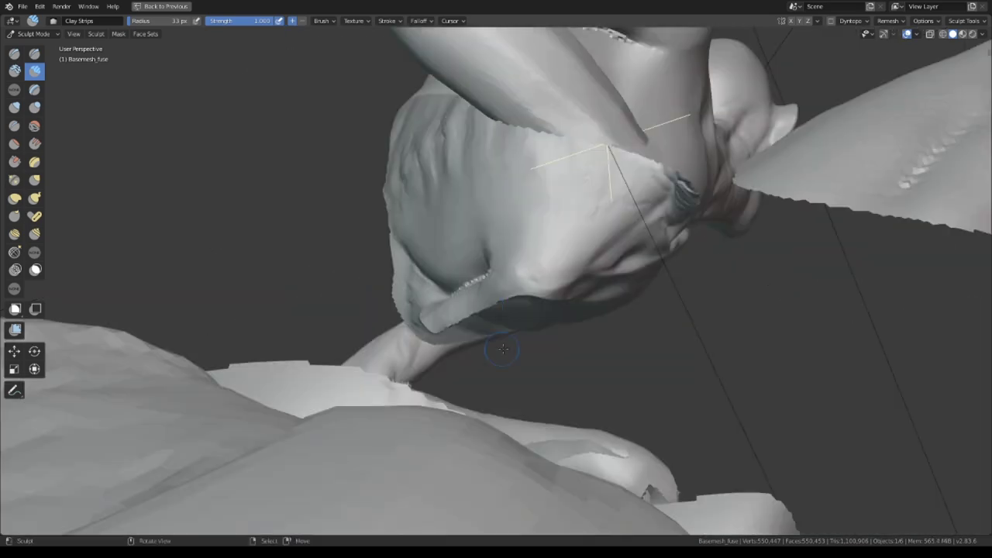
{"action": "key", "text": "shift+t"}
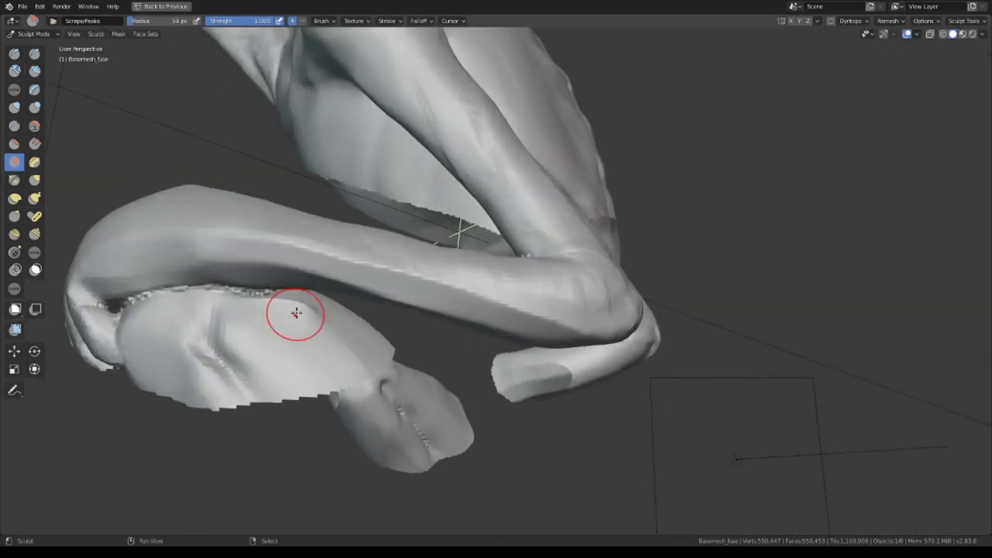
{"action": "mouse_move", "coordinate": [515, 293]}
{"action": "middle_mouse_down"}
{"action": "mouse_move", "coordinate": [494, 421]}
{"action": "mouse_move", "coordinate": [394, 288]}
{"action": "mouse_move", "coordinate": [521, 288]}
{"action": "middle_mouse_up"}
{"action": "mouse_move", "coordinate": [481, 128]}
{"action": "middle_mouse_down"}
{"action": "mouse_move", "coordinate": [514, 144]}
{"action": "mouse_move", "coordinate": [571, 262]}
{"action": "mouse_move", "coordinate": [520, 230]}
{"action": "mouse_move", "coordinate": [544, 247]}
{"action": "mouse_move", "coordinate": [520, 100]}
{"action": "mouse_move", "coordinate": [418, 142]}
{"action": "mouse_move", "coordinate": [325, 85]}
{"action": "mouse_move", "coordinate": [543, 111]}
{"action": "mouse_move", "coordinate": [387, 258]}
{"action": "mouse_move", "coordinate": [454, 221]}
{"action": "mouse_move", "coordinate": [547, 294]}
{"action": "mouse_move", "coordinate": [478, 185]}
{"action": "mouse_move", "coordinate": [520, 283]}
{"action": "mouse_move", "coordinate": [483, 195]}
{"action": "mouse_move", "coordinate": [530, 186]}
{"action": "middle_mouse_up"}
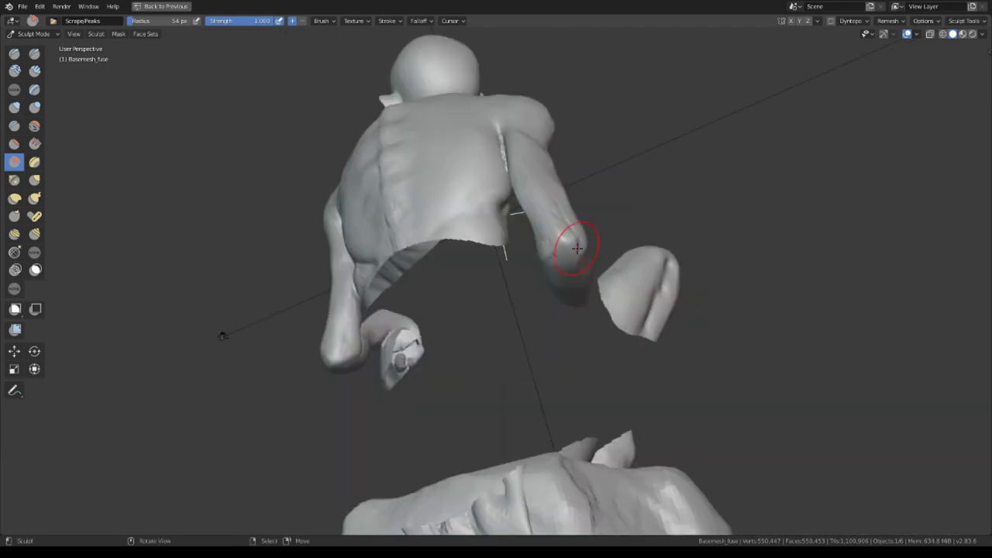
{"action": "mouse_move", "coordinate": [577, 247]}
{"action": "middle_mouse_down"}
{"action": "mouse_move", "coordinate": [411, 277]}
{"action": "mouse_move", "coordinate": [419, 250]}
{"action": "middle_mouse_up"}
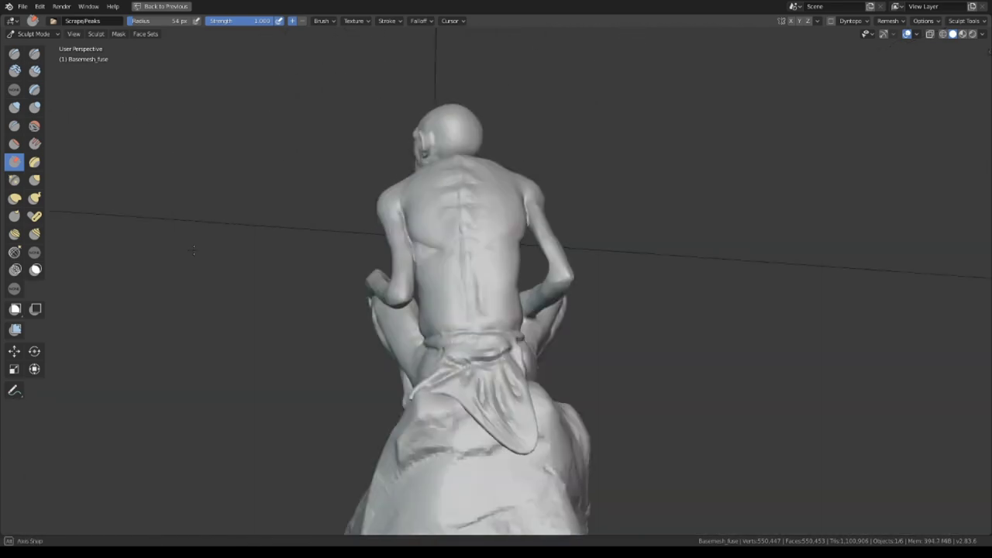
- Orbit to a side view, then lasso-mask a region of the figure and slice it away
{"action": "mouse_move", "coordinate": [193, 249]}
{"action": "middle_mouse_down"}
{"action": "mouse_move", "coordinate": [507, 250]}
{"action": "mouse_move", "coordinate": [581, 221]}
{"action": "mouse_move", "coordinate": [439, 259]}
{"action": "mouse_move", "coordinate": [358, 178]}
{"action": "mouse_move", "coordinate": [454, 175]}
{"action": "mouse_move", "coordinate": [809, 343]}
{"action": "mouse_move", "coordinate": [371, 239]}
{"action": "middle_mouse_up"}
{"action": "mouse_move", "coordinate": [475, 357]}
{"action": "middle_mouse_down"}
{"action": "mouse_move", "coordinate": [558, 270]}
{"action": "mouse_move", "coordinate": [489, 411]}
{"action": "mouse_move", "coordinate": [327, 323]}
{"action": "mouse_move", "coordinate": [500, 231]}
{"action": "mouse_move", "coordinate": [361, 288]}
{"action": "mouse_move", "coordinate": [454, 419]}
{"action": "mouse_move", "coordinate": [560, 410]}
{"action": "mouse_move", "coordinate": [503, 204]}
{"action": "mouse_move", "coordinate": [589, 271]}
{"action": "mouse_move", "coordinate": [516, 181]}
{"action": "mouse_move", "coordinate": [531, 329]}
{"action": "mouse_move", "coordinate": [458, 272]}
{"action": "middle_mouse_up"}
{"action": "middle_click_drag", "start_coordinate": [475, 219], "coordinate": [509, 210]}
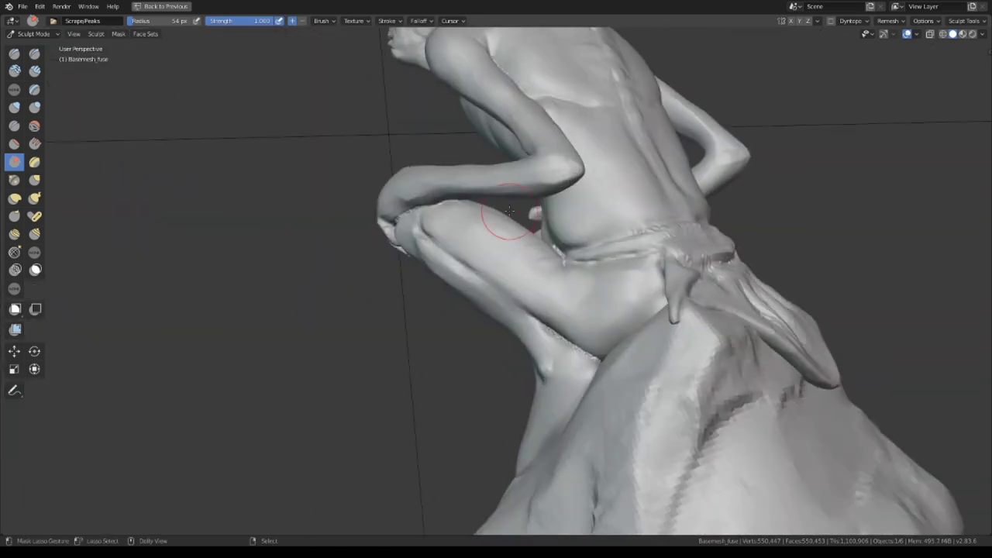
{"action": "left_click_drag", "start_coordinate": [466, 201], "coordinate": [441, 206], "text": "ctrl+shift"}
{"action": "left_click", "coordinate": [118, 33]}
{"action": "left_click", "coordinate": [152, 208]}
- Restore the hidden parts of the figure and check the torso from a low back view
{"action": "mouse_move", "coordinate": [358, 414]}
{"action": "middle_mouse_down"}
{"action": "mouse_move", "coordinate": [412, 221]}
{"action": "mouse_move", "coordinate": [482, 218]}
{"action": "middle_mouse_up"}
{"action": "key", "text": "ctrl+z"}
{"action": "middle_click_drag", "start_coordinate": [399, 354], "coordinate": [422, 240]}
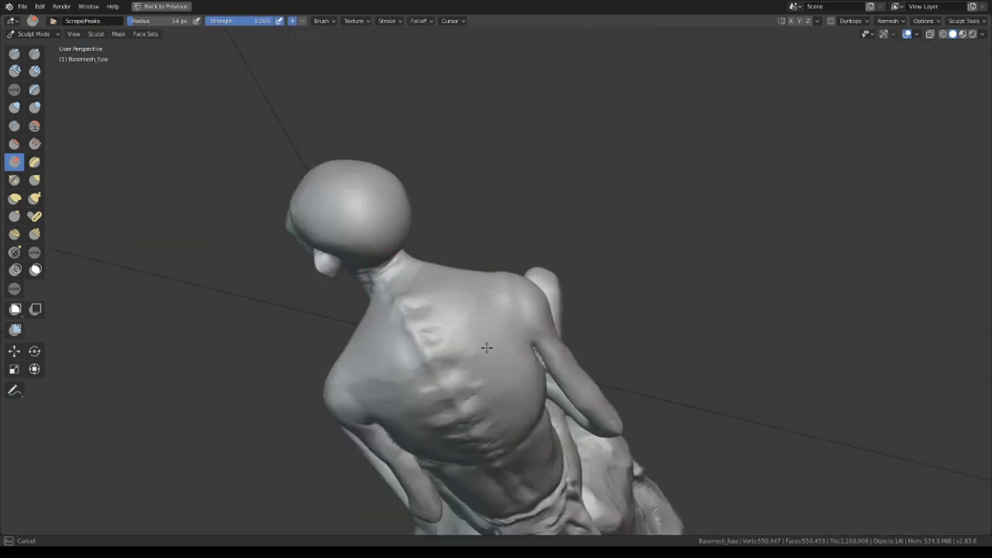
{"action": "mouse_move", "coordinate": [417, 313]}
{"action": "middle_mouse_down"}
{"action": "mouse_move", "coordinate": [319, 276]}
{"action": "mouse_move", "coordinate": [442, 398]}
{"action": "mouse_move", "coordinate": [399, 159]}
{"action": "mouse_move", "coordinate": [532, 194]}
{"action": "mouse_move", "coordinate": [327, 131]}
{"action": "mouse_move", "coordinate": [412, 270]}
{"action": "mouse_move", "coordinate": [487, 305]}
{"action": "middle_mouse_up"}
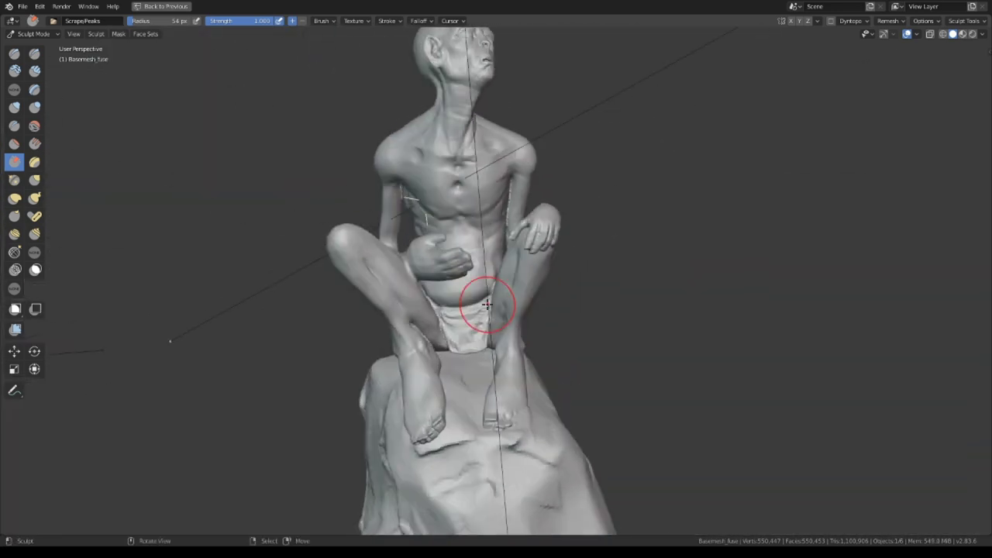
- Zoom in and orbit around the creature's feet resting on the rock
{"action": "scroll", "coordinate": [429, 344], "scroll_direction": "up", "scroll_amount": 5}
{"action": "mouse_move", "coordinate": [429, 345]}
{"action": "middle_mouse_down"}
{"action": "mouse_move", "coordinate": [463, 333]}
{"action": "mouse_move", "coordinate": [352, 335]}
{"action": "mouse_move", "coordinate": [549, 361]}
{"action": "mouse_move", "coordinate": [558, 325]}
{"action": "mouse_move", "coordinate": [392, 245]}
{"action": "middle_mouse_up"}
{"action": "mouse_move", "coordinate": [509, 352]}
{"action": "middle_mouse_down"}
{"action": "mouse_move", "coordinate": [484, 310]}
{"action": "mouse_move", "coordinate": [441, 155]}
{"action": "mouse_move", "coordinate": [405, 195]}
{"action": "mouse_move", "coordinate": [542, 214]}
{"action": "mouse_move", "coordinate": [527, 203]}
{"action": "mouse_move", "coordinate": [558, 203]}
{"action": "mouse_move", "coordinate": [449, 195]}
{"action": "mouse_move", "coordinate": [450, 164]}
{"action": "mouse_move", "coordinate": [380, 191]}
{"action": "middle_mouse_up"}
{"action": "mouse_move", "coordinate": [487, 230]}
{"action": "middle_mouse_down"}
{"action": "mouse_move", "coordinate": [537, 270]}
{"action": "mouse_move", "coordinate": [412, 223]}
{"action": "mouse_move", "coordinate": [383, 303]}
{"action": "middle_mouse_up"}
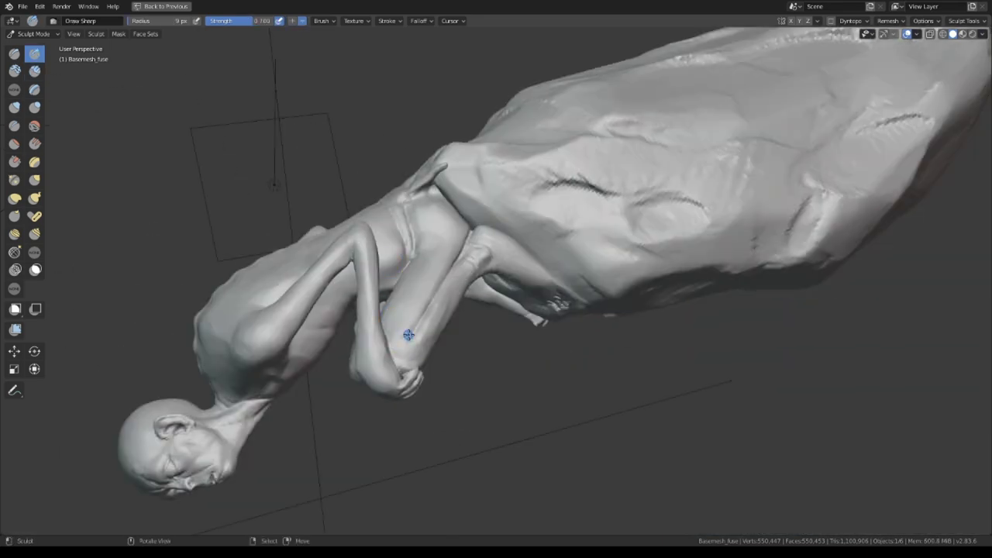
- Orbit around the seated figure, pick the Clay Strips brush, and swing around the isolated hand
{"action": "mouse_move", "coordinate": [409, 338]}
{"action": "middle_mouse_down"}
{"action": "mouse_move", "coordinate": [496, 163]}
{"action": "mouse_move", "coordinate": [493, 154]}
{"action": "mouse_move", "coordinate": [338, 202]}
{"action": "mouse_move", "coordinate": [354, 141]}
{"action": "mouse_move", "coordinate": [471, 162]}
{"action": "mouse_move", "coordinate": [492, 201]}
{"action": "mouse_move", "coordinate": [479, 206]}
{"action": "mouse_move", "coordinate": [487, 173]}
{"action": "mouse_move", "coordinate": [371, 210]}
{"action": "mouse_move", "coordinate": [401, 254]}
{"action": "mouse_move", "coordinate": [441, 177]}
{"action": "mouse_move", "coordinate": [470, 208]}
{"action": "mouse_move", "coordinate": [446, 216]}
{"action": "middle_mouse_up"}
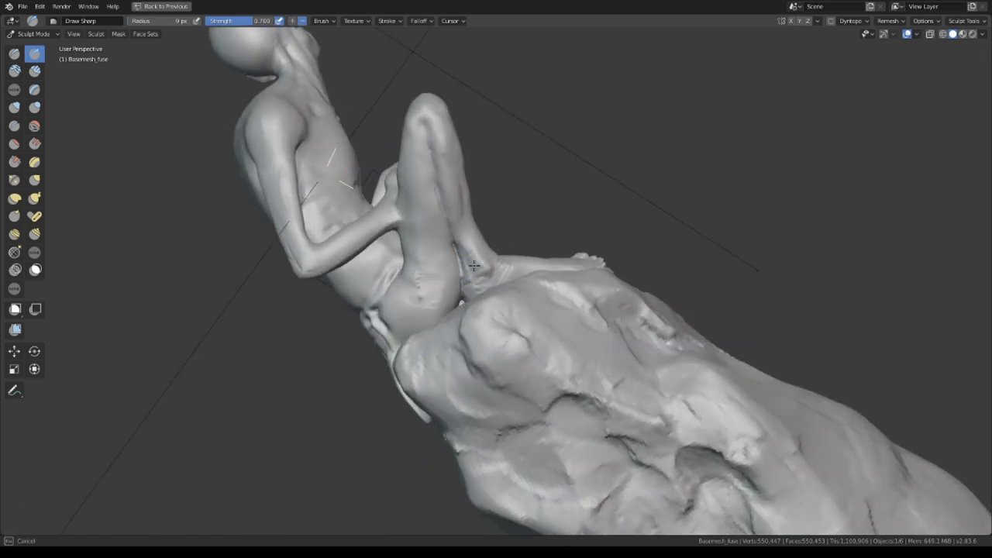
{"action": "mouse_move", "coordinate": [471, 259]}
{"action": "middle_mouse_down"}
{"action": "mouse_move", "coordinate": [361, 173]}
{"action": "mouse_move", "coordinate": [460, 155]}
{"action": "mouse_move", "coordinate": [421, 132]}
{"action": "mouse_move", "coordinate": [567, 137]}
{"action": "mouse_move", "coordinate": [355, 373]}
{"action": "middle_mouse_up"}
{"action": "key", "text": "c"}
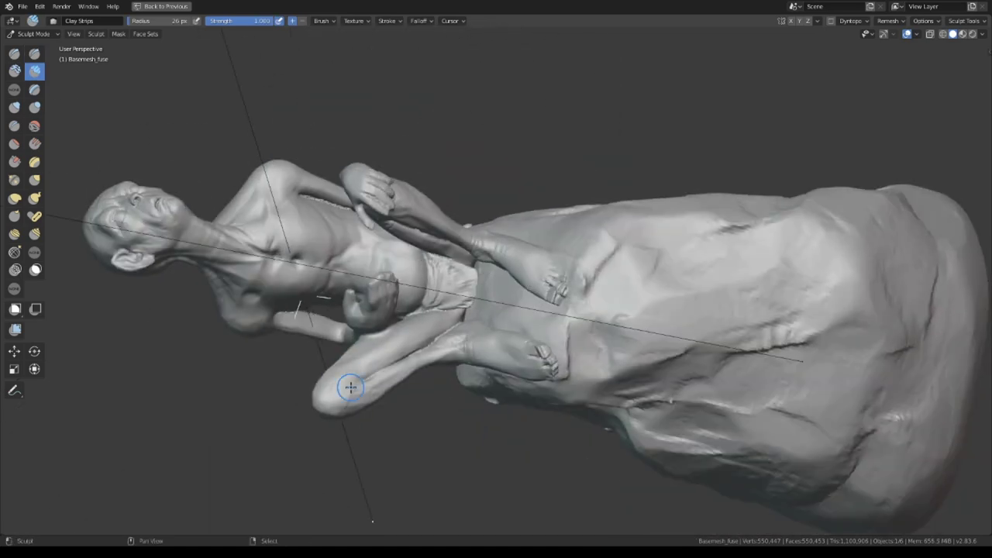
{"action": "scroll", "coordinate": [350, 386], "scroll_direction": "up", "scroll_amount": 3}
{"action": "middle_click_drag", "start_coordinate": [277, 314], "coordinate": [483, 181]}
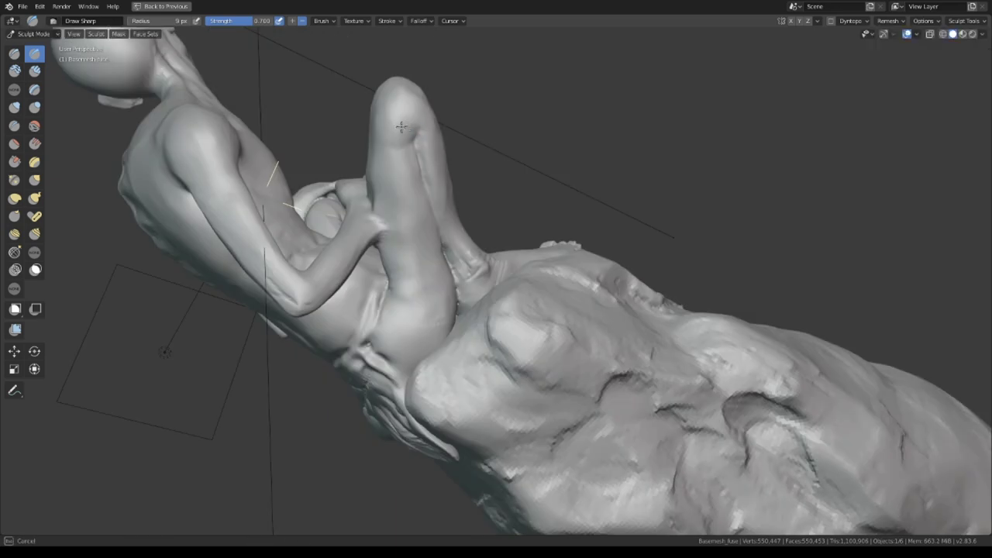
{"action": "mouse_move", "coordinate": [416, 130]}
{"action": "middle_mouse_down"}
{"action": "mouse_move", "coordinate": [349, 153]}
{"action": "mouse_move", "coordinate": [378, 242]}
{"action": "mouse_move", "coordinate": [369, 272]}
{"action": "mouse_move", "coordinate": [477, 246]}
{"action": "mouse_move", "coordinate": [422, 303]}
{"action": "mouse_move", "coordinate": [458, 250]}
{"action": "mouse_move", "coordinate": [491, 296]}
{"action": "middle_mouse_up"}
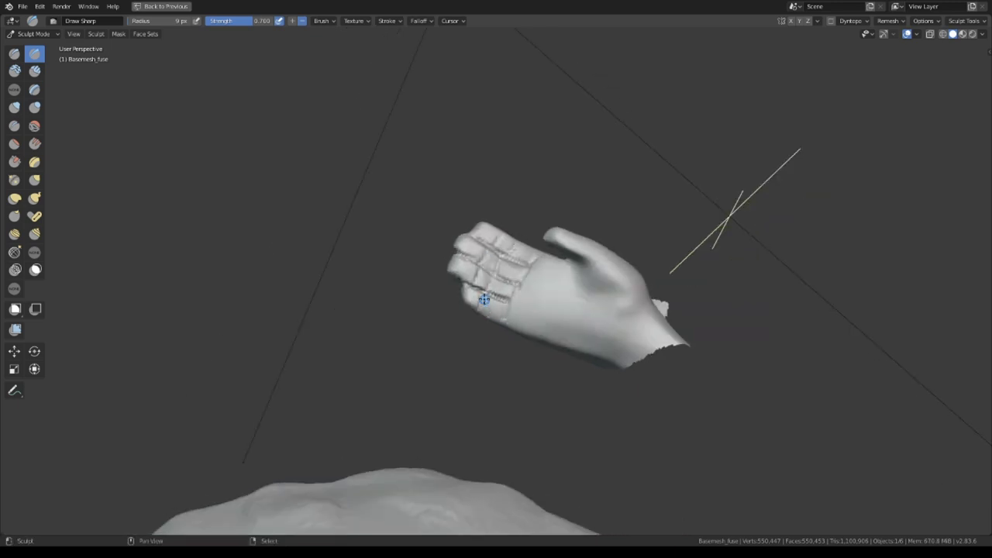
{"action": "mouse_move", "coordinate": [525, 225]}
{"action": "middle_mouse_down"}
{"action": "mouse_move", "coordinate": [447, 323]}
{"action": "mouse_move", "coordinate": [628, 266]}
{"action": "mouse_move", "coordinate": [474, 306]}
{"action": "mouse_move", "coordinate": [488, 287]}
{"action": "mouse_move", "coordinate": [561, 313]}
{"action": "mouse_move", "coordinate": [529, 315]}
{"action": "mouse_move", "coordinate": [568, 369]}
{"action": "mouse_move", "coordinate": [532, 392]}
{"action": "mouse_move", "coordinate": [589, 268]}
{"action": "mouse_move", "coordinate": [430, 328]}
{"action": "mouse_move", "coordinate": [342, 312]}
{"action": "middle_mouse_up"}
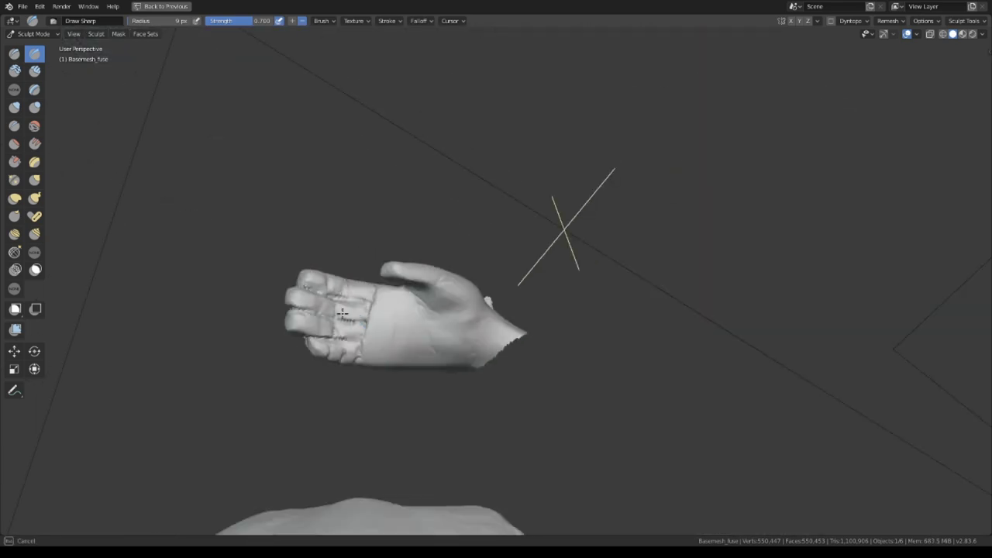
- Isolate the figure in local view without the rock, reveal all parts, and zoom toward the arm
{"action": "key", "text": "KP_Divide"}
{"action": "left_click", "coordinate": [108, 46]}
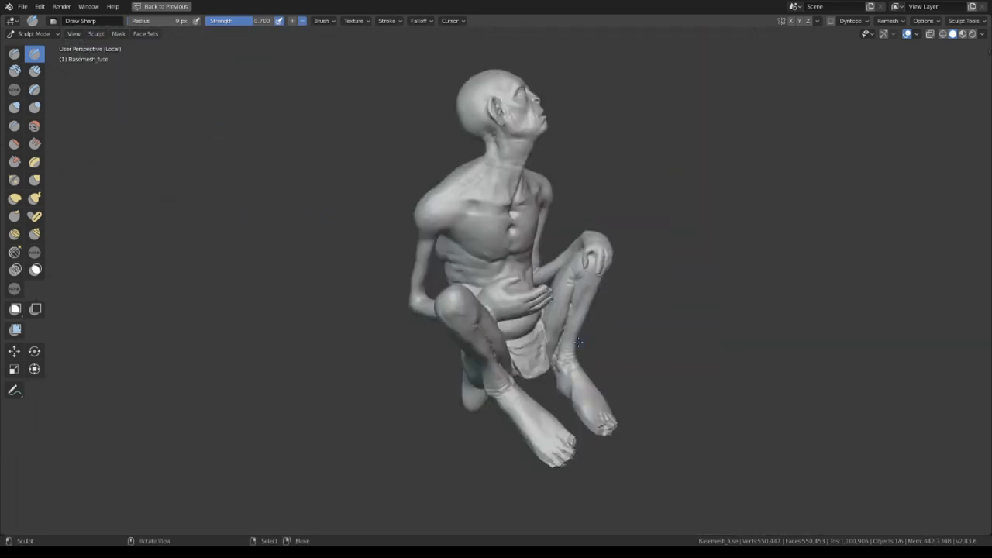
{"action": "scroll", "coordinate": [585, 310], "scroll_direction": "up", "scroll_amount": 3}
{"action": "scroll", "coordinate": [585, 310], "scroll_direction": "up", "scroll_amount": 2}
{"action": "scroll", "coordinate": [585, 310], "scroll_direction": "up", "scroll_amount": 2}
{"action": "mouse_move", "coordinate": [585, 310]}
{"action": "middle_mouse_down"}
{"action": "mouse_move", "coordinate": [476, 224]}
{"action": "mouse_move", "coordinate": [601, 250]}
{"action": "mouse_move", "coordinate": [511, 262]}
{"action": "mouse_move", "coordinate": [515, 239]}
{"action": "mouse_move", "coordinate": [489, 256]}
{"action": "middle_mouse_up"}
- Hide everything except the hand, then orbit and zoom around the body and legs
{"action": "key", "text": "h"}
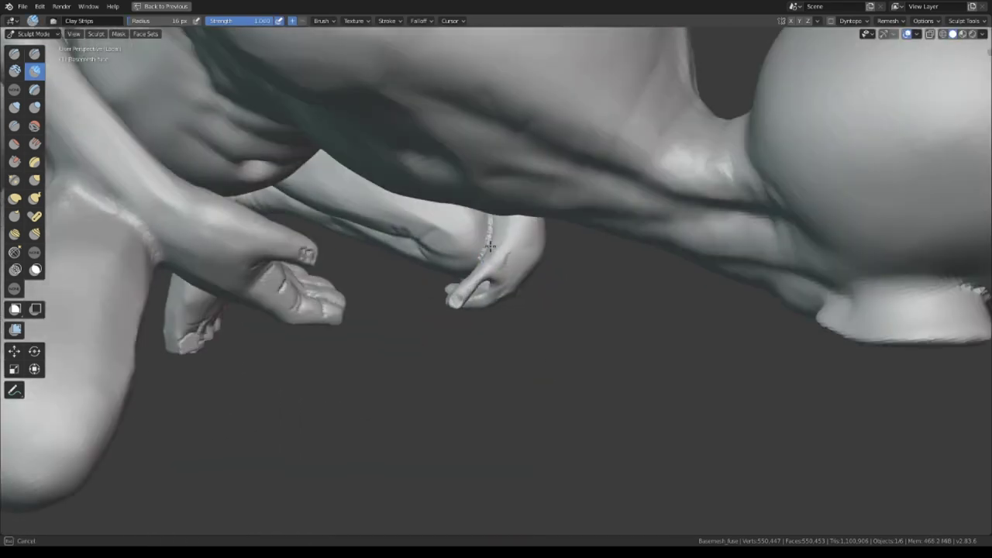
{"action": "mouse_move", "coordinate": [490, 246]}
{"action": "middle_mouse_down"}
{"action": "mouse_move", "coordinate": [483, 257]}
{"action": "mouse_move", "coordinate": [445, 155]}
{"action": "mouse_move", "coordinate": [491, 150]}
{"action": "mouse_move", "coordinate": [418, 155]}
{"action": "mouse_move", "coordinate": [403, 242]}
{"action": "mouse_move", "coordinate": [493, 372]}
{"action": "mouse_move", "coordinate": [554, 249]}
{"action": "middle_mouse_up"}
{"action": "scroll", "coordinate": [488, 245], "scroll_direction": "down", "scroll_amount": 8}
{"action": "scroll", "coordinate": [445, 155], "scroll_direction": "up", "scroll_amount": 8}
{"action": "scroll", "coordinate": [418, 155], "scroll_direction": "down", "scroll_amount": 6}
{"action": "scroll", "coordinate": [452, 256], "scroll_direction": "up", "scroll_amount": 4}
{"action": "scroll", "coordinate": [543, 279], "scroll_direction": "down", "scroll_amount": 5}
- Exit local view so the rock reappears, then inspect the hip and neck folds up close
{"action": "scroll", "coordinate": [513, 355], "scroll_direction": "up", "scroll_amount": 6}
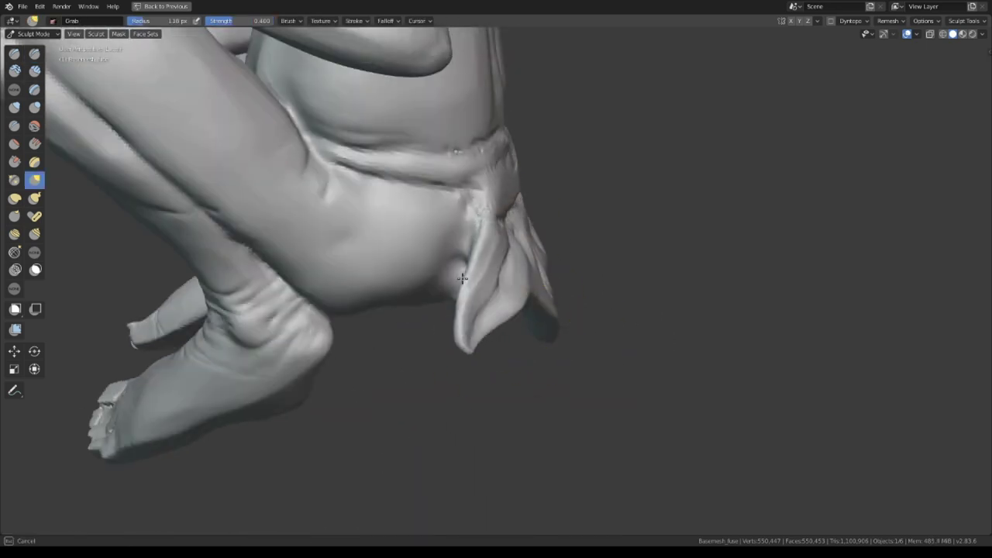
{"action": "mouse_move", "coordinate": [513, 355]}
{"action": "middle_mouse_down"}
{"action": "mouse_move", "coordinate": [471, 200]}
{"action": "mouse_move", "coordinate": [420, 261]}
{"action": "mouse_move", "coordinate": [436, 229]}
{"action": "mouse_move", "coordinate": [454, 283]}
{"action": "mouse_move", "coordinate": [387, 261]}
{"action": "mouse_move", "coordinate": [480, 332]}
{"action": "mouse_move", "coordinate": [334, 225]}
{"action": "middle_mouse_up"}
{"action": "key", "text": "KP_Divide"}
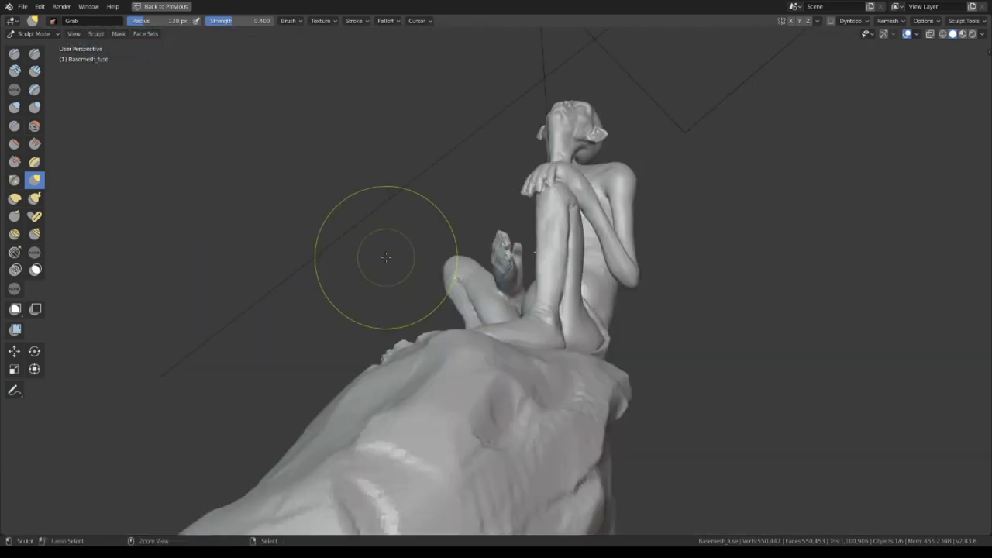
{"action": "scroll", "coordinate": [538, 284], "scroll_direction": "up", "scroll_amount": 5}
{"action": "middle_click_drag", "start_coordinate": [538, 284], "coordinate": [556, 240]}
{"action": "mouse_move", "coordinate": [440, 274]}
{"action": "middle_mouse_down"}
{"action": "mouse_move", "coordinate": [498, 295]}
{"action": "mouse_move", "coordinate": [388, 241]}
{"action": "mouse_move", "coordinate": [449, 223]}
{"action": "mouse_move", "coordinate": [412, 336]}
{"action": "middle_mouse_up"}
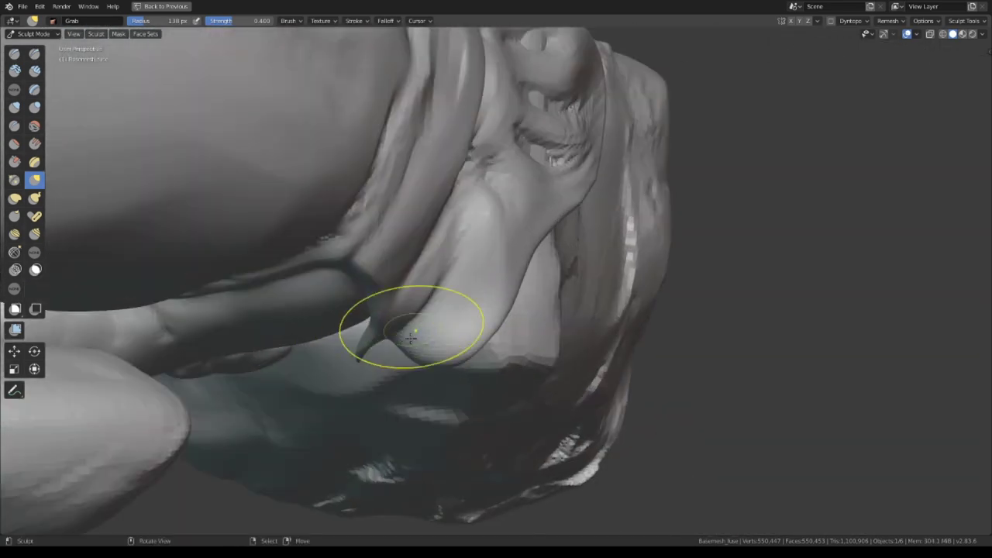
{"action": "middle_click_drag", "start_coordinate": [382, 369], "coordinate": [504, 263]}
- Examine the hand, torso, raised arm and leg from close, low angles
{"action": "scroll", "coordinate": [421, 299], "scroll_direction": "down", "scroll_amount": 5}
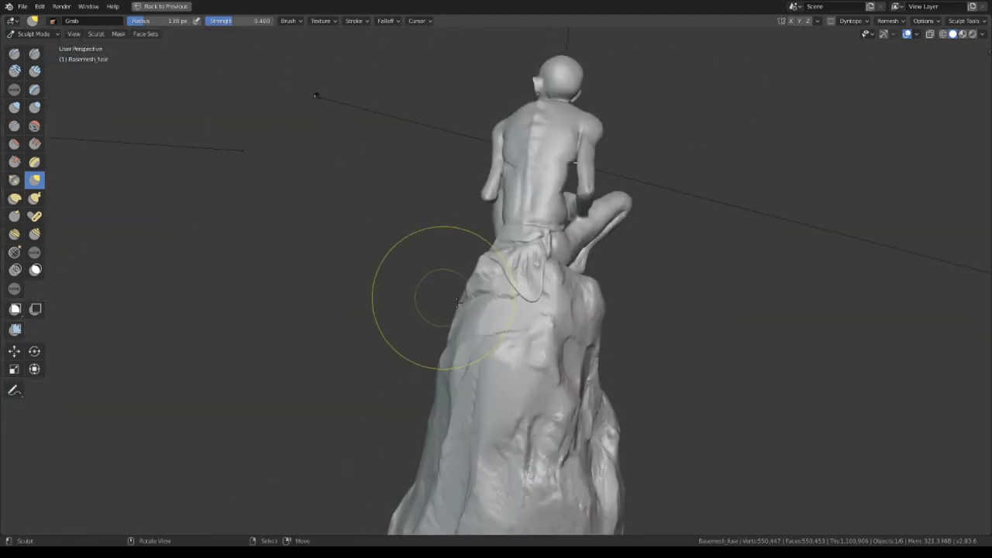
{"action": "scroll", "coordinate": [410, 233], "scroll_direction": "up", "scroll_amount": 5}
{"action": "middle_click_drag", "start_coordinate": [410, 232], "coordinate": [495, 155]}
{"action": "scroll", "coordinate": [494, 155], "scroll_direction": "down", "scroll_amount": 5}
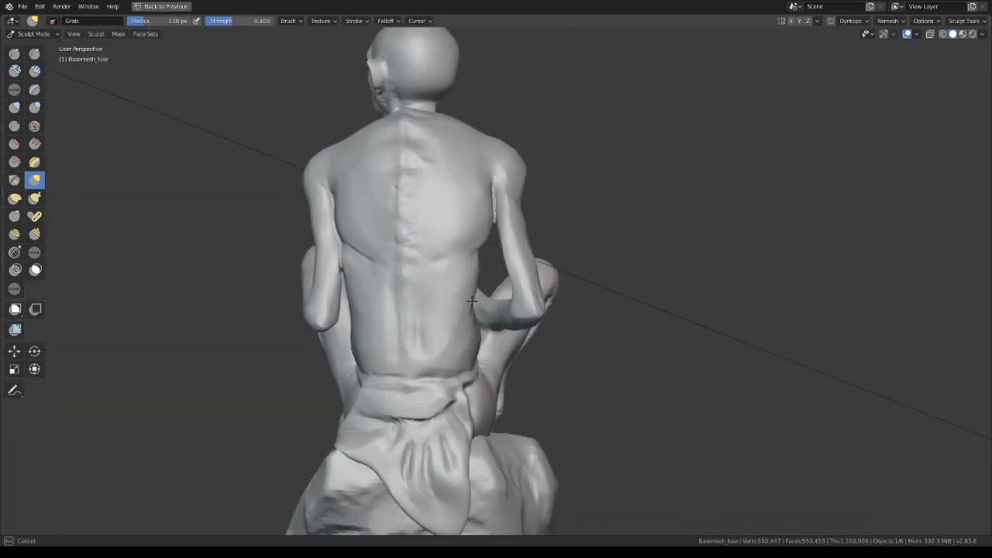
{"action": "scroll", "coordinate": [465, 387], "scroll_direction": "up", "scroll_amount": 2}
{"action": "middle_click_drag", "start_coordinate": [464, 388], "coordinate": [427, 217]}
{"action": "mouse_move", "coordinate": [505, 130]}
{"action": "middle_mouse_down"}
{"action": "mouse_move", "coordinate": [373, 296]}
{"action": "mouse_move", "coordinate": [356, 255]}
{"action": "mouse_move", "coordinate": [395, 389]}
{"action": "mouse_move", "coordinate": [379, 372]}
{"action": "middle_mouse_up"}
- Pull back to a front view of the whole statue on its rock
{"action": "scroll", "coordinate": [263, 420], "scroll_direction": "up", "scroll_amount": 3}
{"action": "scroll", "coordinate": [263, 419], "scroll_direction": "down", "scroll_amount": 5}
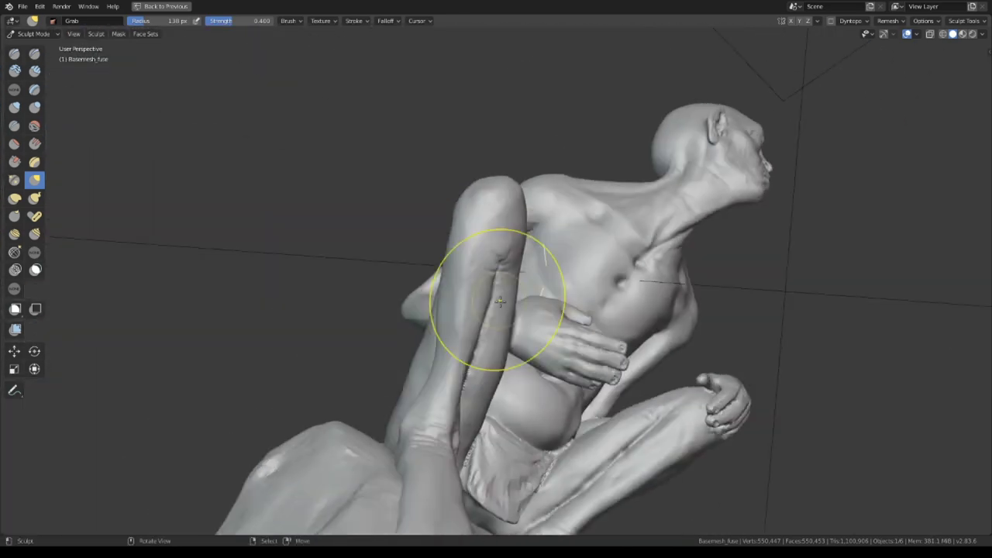
{"action": "mouse_move", "coordinate": [491, 281]}
{"action": "middle_mouse_down"}
{"action": "mouse_move", "coordinate": [425, 297]}
{"action": "mouse_move", "coordinate": [403, 283]}
{"action": "middle_mouse_up"}
{"action": "scroll", "coordinate": [429, 311], "scroll_direction": "up", "scroll_amount": 4}
{"action": "scroll", "coordinate": [387, 277], "scroll_direction": "down", "scroll_amount": 3}
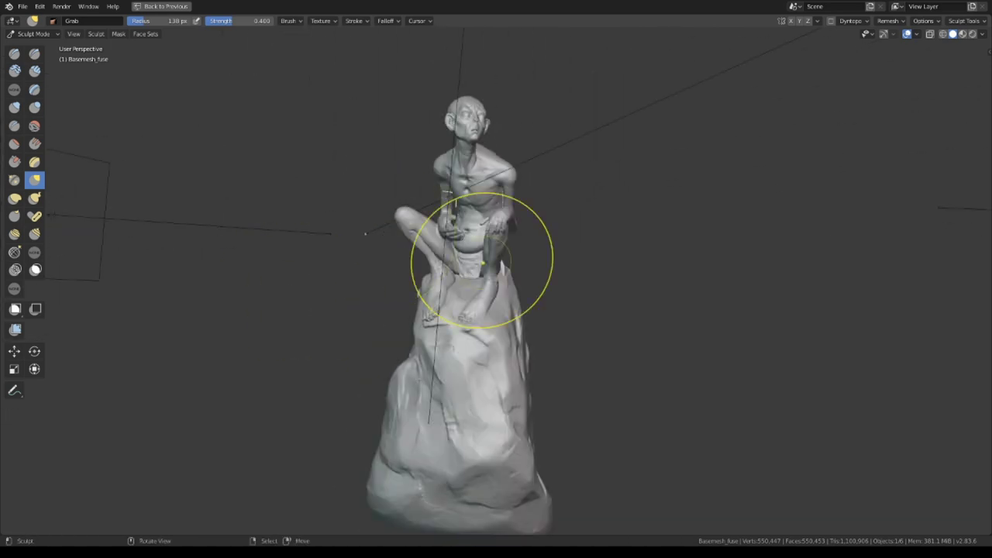
{"action": "scroll", "coordinate": [448, 190], "scroll_direction": "up", "scroll_amount": 5}
- Carve rib lines into the torso with the 22 px Draw Sharp brush from front and side angles
{"action": "middle_click_drag", "start_coordinate": [454, 233], "coordinate": [421, 140]}
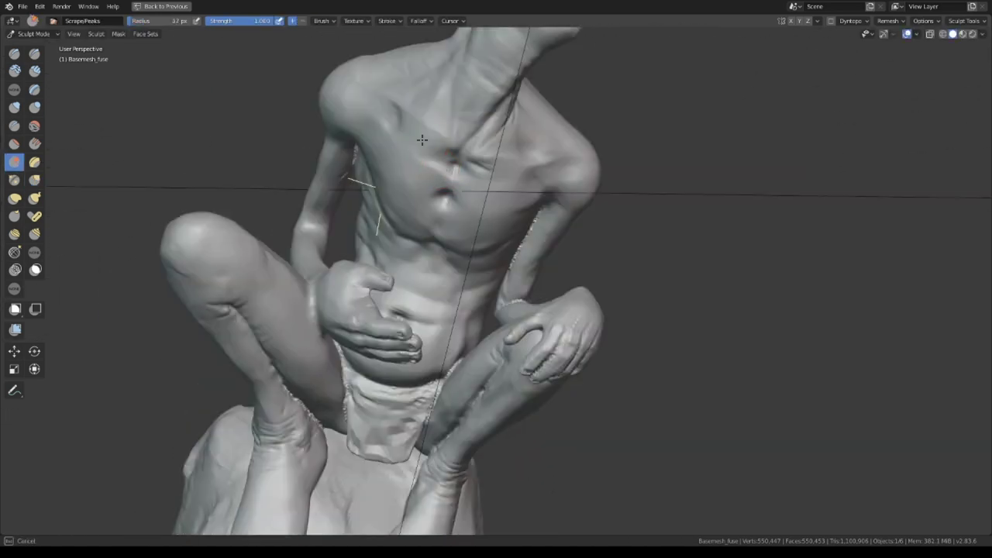
{"action": "middle_click_drag", "start_coordinate": [527, 170], "coordinate": [418, 102]}
{"action": "mouse_move", "coordinate": [418, 203]}
{"action": "middle_mouse_down"}
{"action": "mouse_move", "coordinate": [465, 157]}
{"action": "mouse_move", "coordinate": [421, 111]}
{"action": "mouse_move", "coordinate": [469, 137]}
{"action": "mouse_move", "coordinate": [409, 244]}
{"action": "mouse_move", "coordinate": [449, 215]}
{"action": "mouse_move", "coordinate": [373, 211]}
{"action": "middle_mouse_up"}
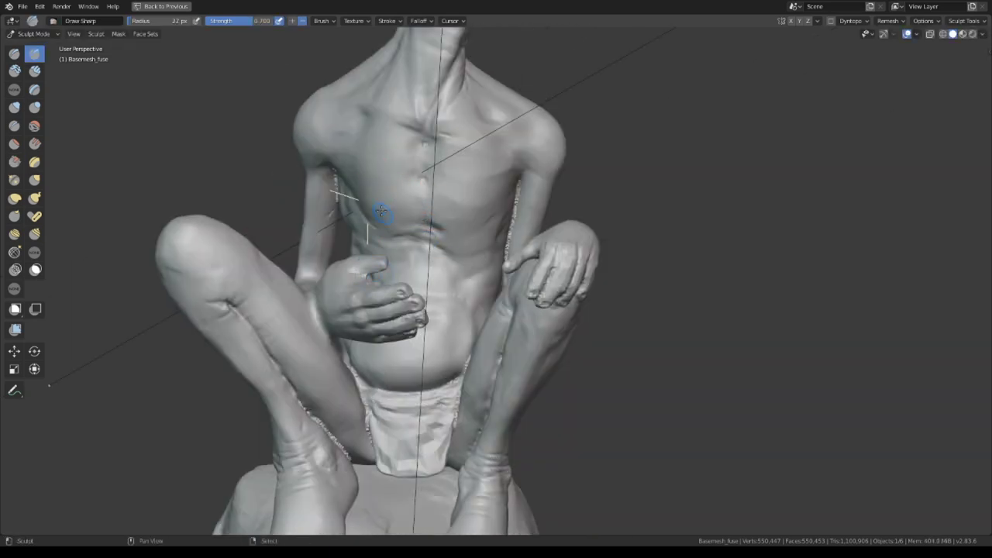
{"action": "middle_click_drag", "start_coordinate": [446, 175], "coordinate": [502, 168]}
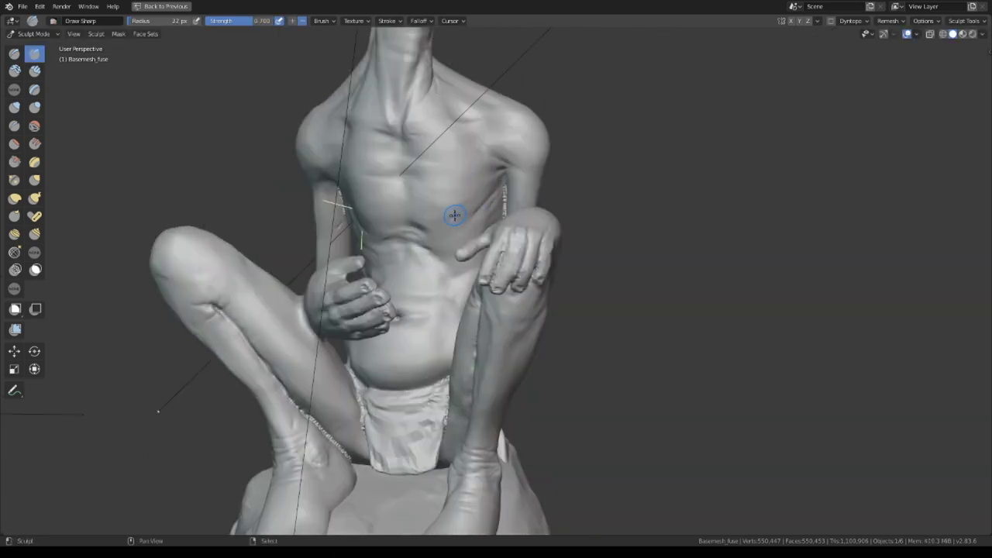
{"action": "mouse_move", "coordinate": [454, 215]}
{"action": "middle_mouse_down"}
{"action": "mouse_move", "coordinate": [380, 221]}
{"action": "mouse_move", "coordinate": [398, 184]}
{"action": "mouse_move", "coordinate": [436, 172]}
{"action": "middle_mouse_up"}
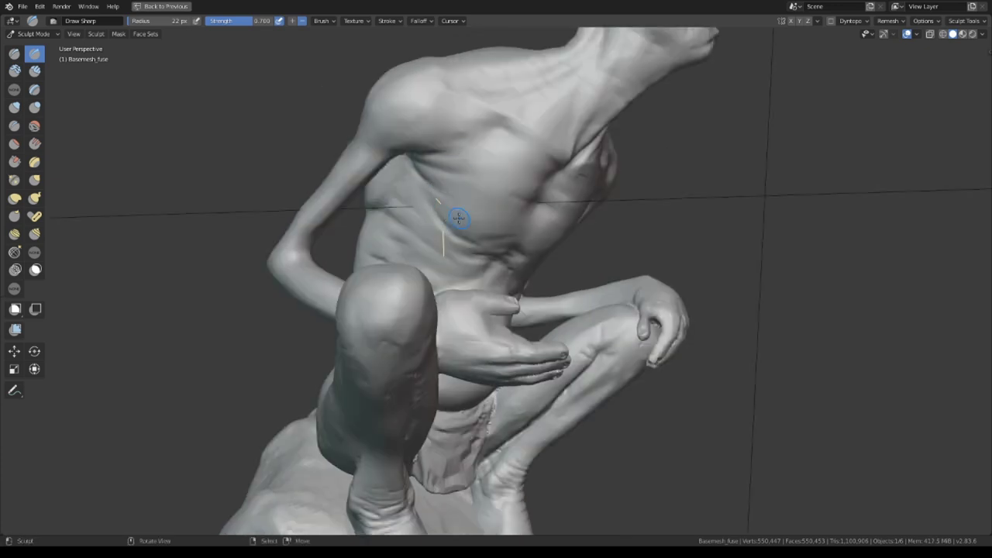
{"action": "mouse_move", "coordinate": [459, 217]}
{"action": "middle_mouse_down"}
{"action": "mouse_move", "coordinate": [410, 240]}
{"action": "mouse_move", "coordinate": [480, 261]}
{"action": "mouse_move", "coordinate": [458, 297]}
{"action": "mouse_move", "coordinate": [408, 336]}
{"action": "mouse_move", "coordinate": [475, 327]}
{"action": "mouse_move", "coordinate": [410, 287]}
{"action": "mouse_move", "coordinate": [443, 337]}
{"action": "mouse_move", "coordinate": [394, 237]}
{"action": "middle_mouse_up"}
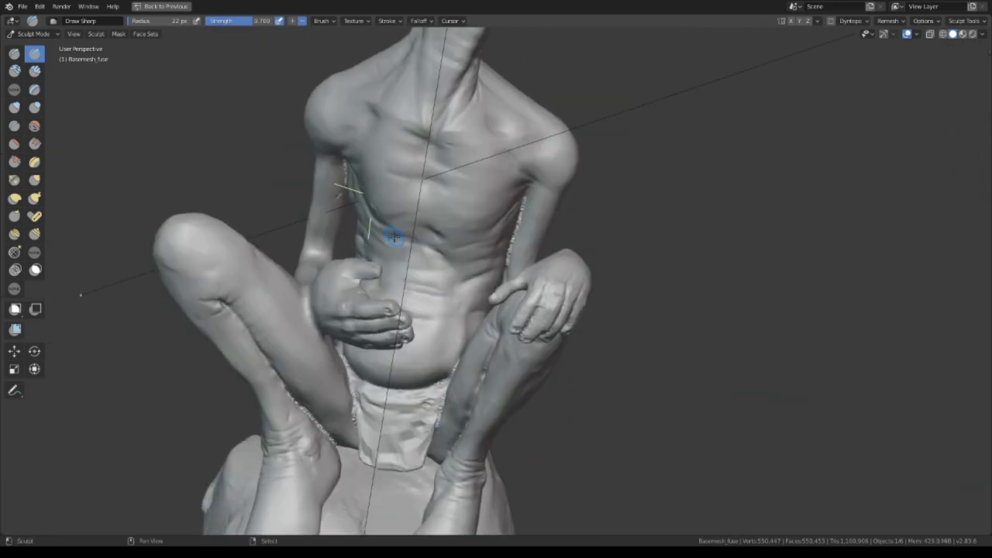
- Add wrinkle lines across the creature's forehead, orbiting around the head
{"action": "middle_click_drag", "start_coordinate": [423, 196], "coordinate": [441, 225]}
{"action": "scroll", "coordinate": [442, 225], "scroll_direction": "down", "scroll_amount": 5}
{"action": "scroll", "coordinate": [457, 233], "scroll_direction": "up", "scroll_amount": 6}
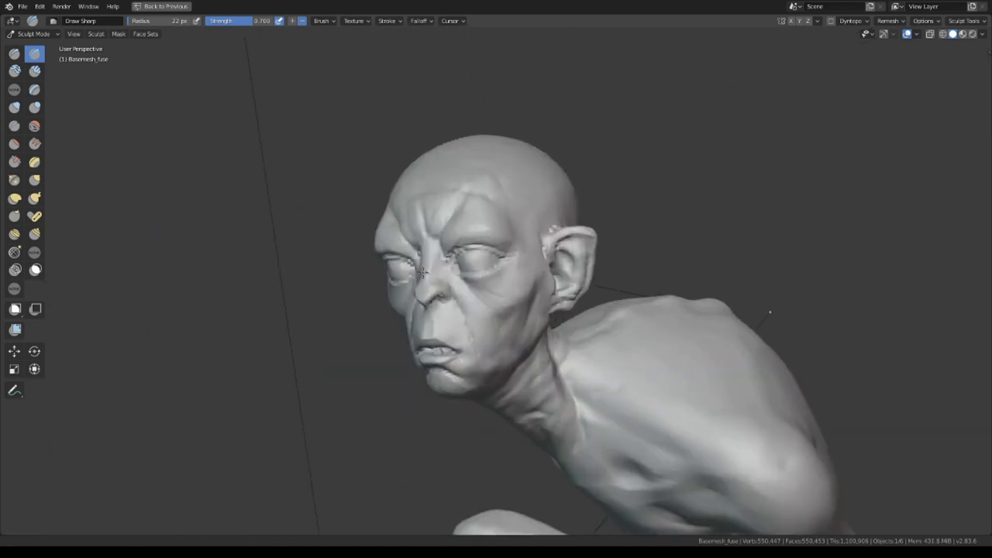
{"action": "mouse_move", "coordinate": [504, 256]}
{"action": "middle_mouse_down"}
{"action": "mouse_move", "coordinate": [577, 292]}
{"action": "mouse_move", "coordinate": [373, 291]}
{"action": "mouse_move", "coordinate": [469, 283]}
{"action": "mouse_move", "coordinate": [379, 305]}
{"action": "mouse_move", "coordinate": [403, 310]}
{"action": "mouse_move", "coordinate": [407, 289]}
{"action": "mouse_move", "coordinate": [361, 209]}
{"action": "mouse_move", "coordinate": [399, 293]}
{"action": "mouse_move", "coordinate": [356, 272]}
{"action": "mouse_move", "coordinate": [325, 279]}
{"action": "mouse_move", "coordinate": [455, 305]}
{"action": "mouse_move", "coordinate": [458, 257]}
{"action": "mouse_move", "coordinate": [383, 283]}
{"action": "middle_mouse_up"}
{"action": "scroll", "coordinate": [398, 336], "scroll_direction": "down", "scroll_amount": 3}
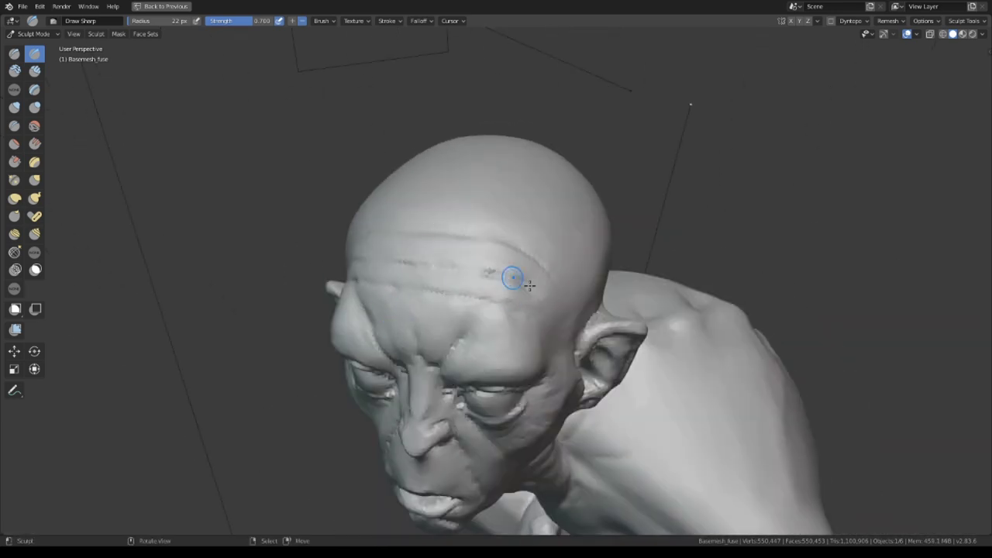
{"action": "mouse_move", "coordinate": [529, 285]}
{"action": "middle_mouse_down"}
{"action": "mouse_move", "coordinate": [482, 262]}
{"action": "mouse_move", "coordinate": [567, 299]}
{"action": "mouse_move", "coordinate": [557, 308]}
{"action": "mouse_move", "coordinate": [455, 277]}
{"action": "mouse_move", "coordinate": [435, 311]}
{"action": "mouse_move", "coordinate": [553, 336]}
{"action": "mouse_move", "coordinate": [482, 322]}
{"action": "middle_mouse_up"}
{"action": "middle_click_drag", "start_coordinate": [415, 266], "coordinate": [478, 278]}
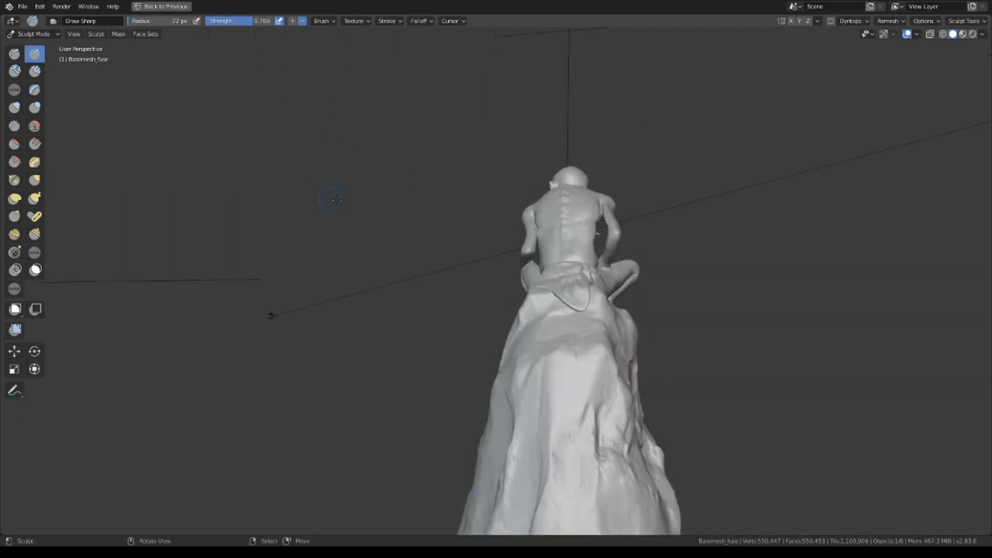
- Sculpt facets and cracks into the rock with Scrape/Peaks and Clay Strips at strength 1.0
{"action": "key", "text": "shift+t"}
{"action": "mouse_move", "coordinate": [366, 350]}
{"action": "middle_mouse_down"}
{"action": "mouse_move", "coordinate": [426, 302]}
{"action": "mouse_move", "coordinate": [386, 334]}
{"action": "mouse_move", "coordinate": [410, 364]}
{"action": "mouse_move", "coordinate": [512, 329]}
{"action": "mouse_move", "coordinate": [519, 289]}
{"action": "mouse_move", "coordinate": [509, 281]}
{"action": "mouse_move", "coordinate": [511, 354]}
{"action": "middle_mouse_up"}
{"action": "left_click", "coordinate": [35, 71]}
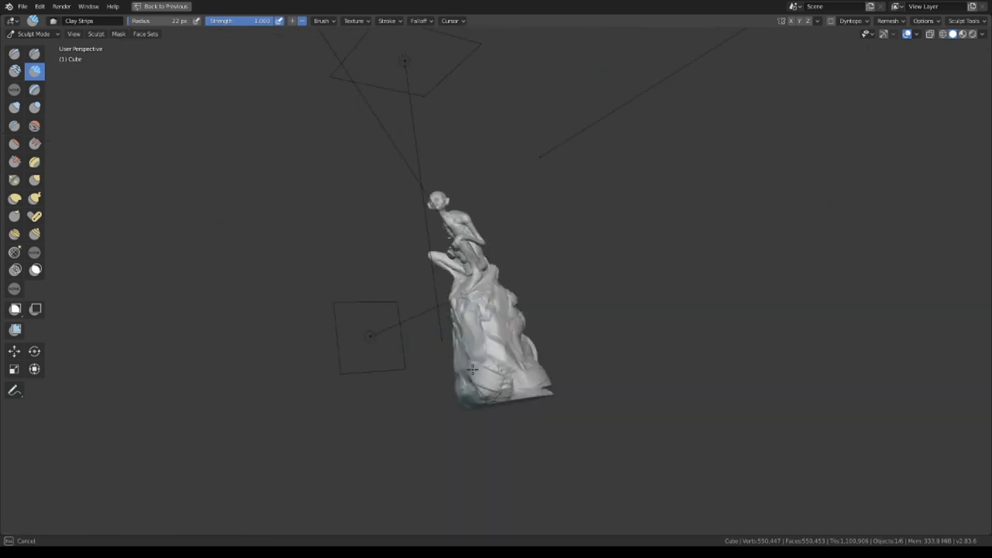
{"action": "mouse_move", "coordinate": [478, 361]}
{"action": "middle_mouse_down"}
{"action": "mouse_move", "coordinate": [431, 389]}
{"action": "mouse_move", "coordinate": [433, 357]}
{"action": "mouse_move", "coordinate": [578, 298]}
{"action": "mouse_move", "coordinate": [448, 272]}
{"action": "mouse_move", "coordinate": [479, 306]}
{"action": "middle_mouse_up"}
{"action": "middle_click_drag", "start_coordinate": [528, 216], "coordinate": [569, 201]}
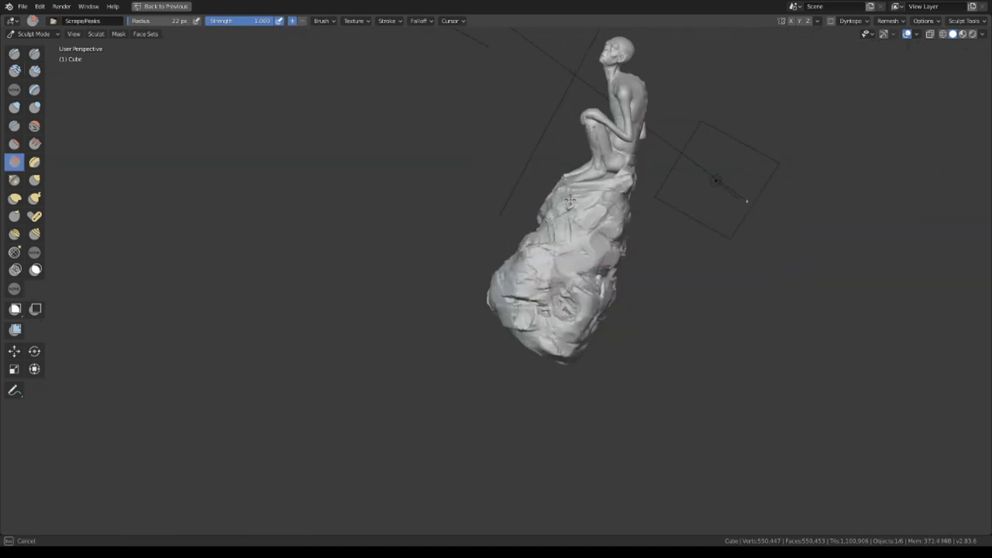
{"action": "middle_click_drag", "start_coordinate": [532, 270], "coordinate": [460, 261]}
{"action": "mouse_move", "coordinate": [574, 151]}
{"action": "middle_mouse_down"}
{"action": "mouse_move", "coordinate": [440, 303]}
{"action": "mouse_move", "coordinate": [499, 360]}
{"action": "middle_mouse_up"}
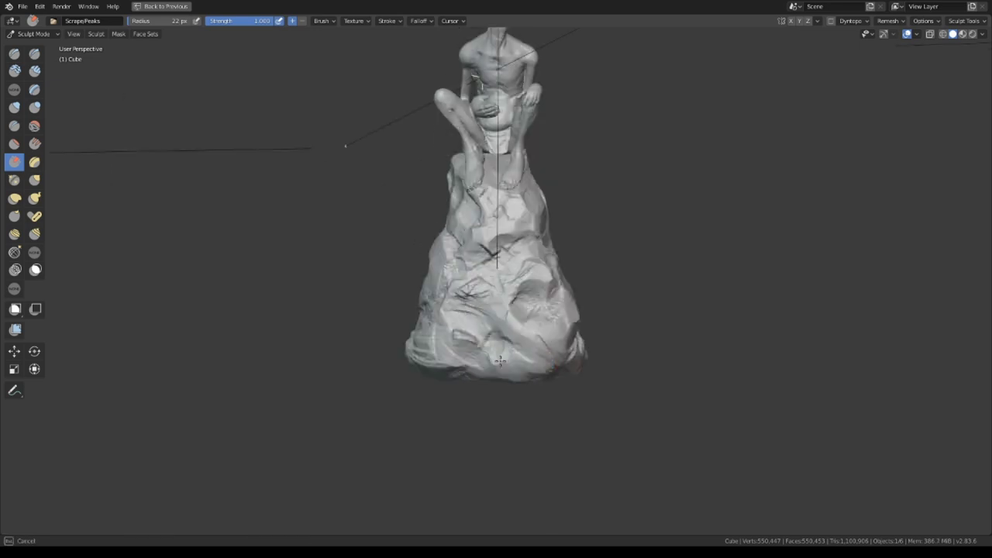
{"action": "middle_click_drag", "start_coordinate": [491, 322], "coordinate": [532, 223]}
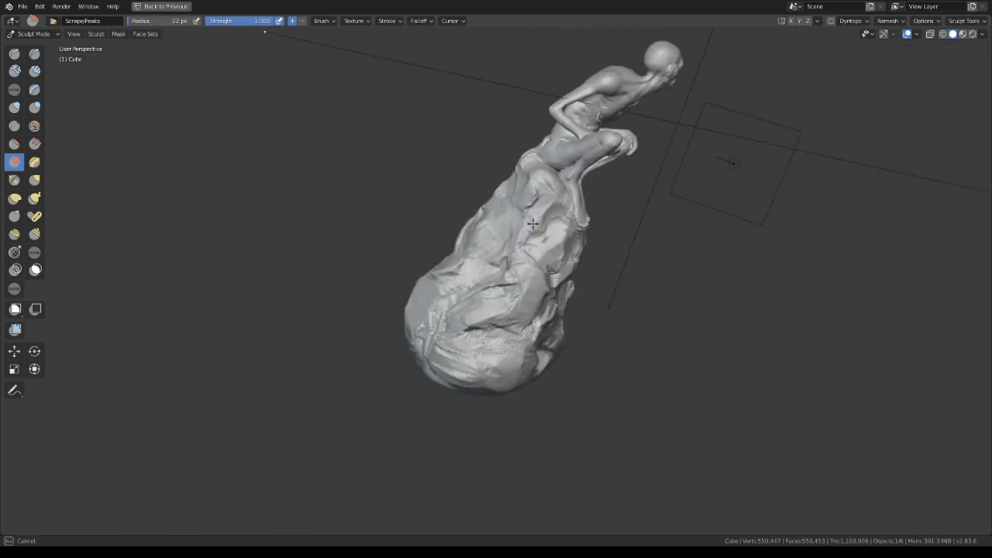
{"action": "mouse_move", "coordinate": [522, 273]}
{"action": "middle_mouse_down"}
{"action": "mouse_move", "coordinate": [505, 324]}
{"action": "mouse_move", "coordinate": [483, 294]}
{"action": "mouse_move", "coordinate": [511, 272]}
{"action": "middle_mouse_up"}
- Show the camera view in Rendered shading with viewport overlays turned off
{"action": "key", "text": "KP_0"}
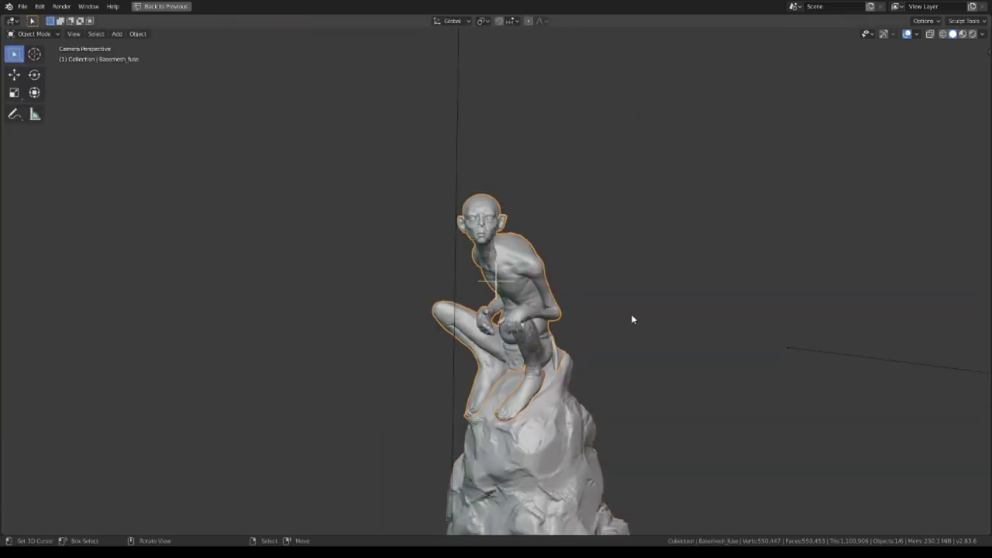
{"action": "left_click", "coordinate": [907, 34]}
{"action": "left_click", "coordinate": [972, 34]}
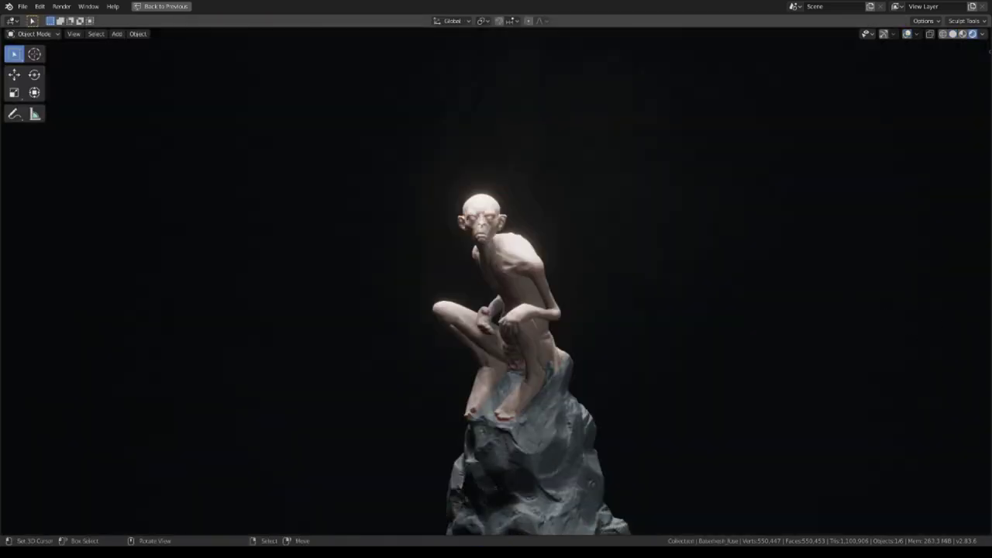